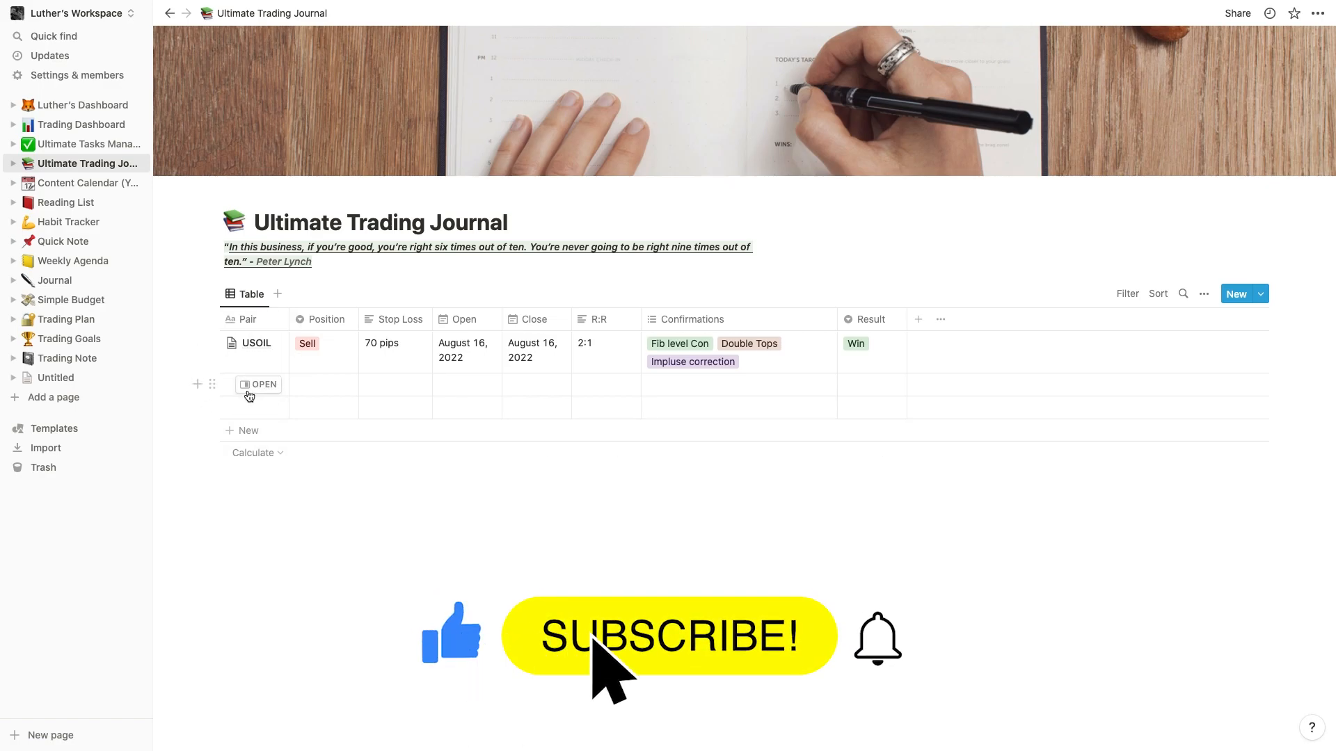
Examine the USOIL row's Position, Open, R:R, Confirmations and Result cells, including the choices available in the select fields.
click(317, 343)
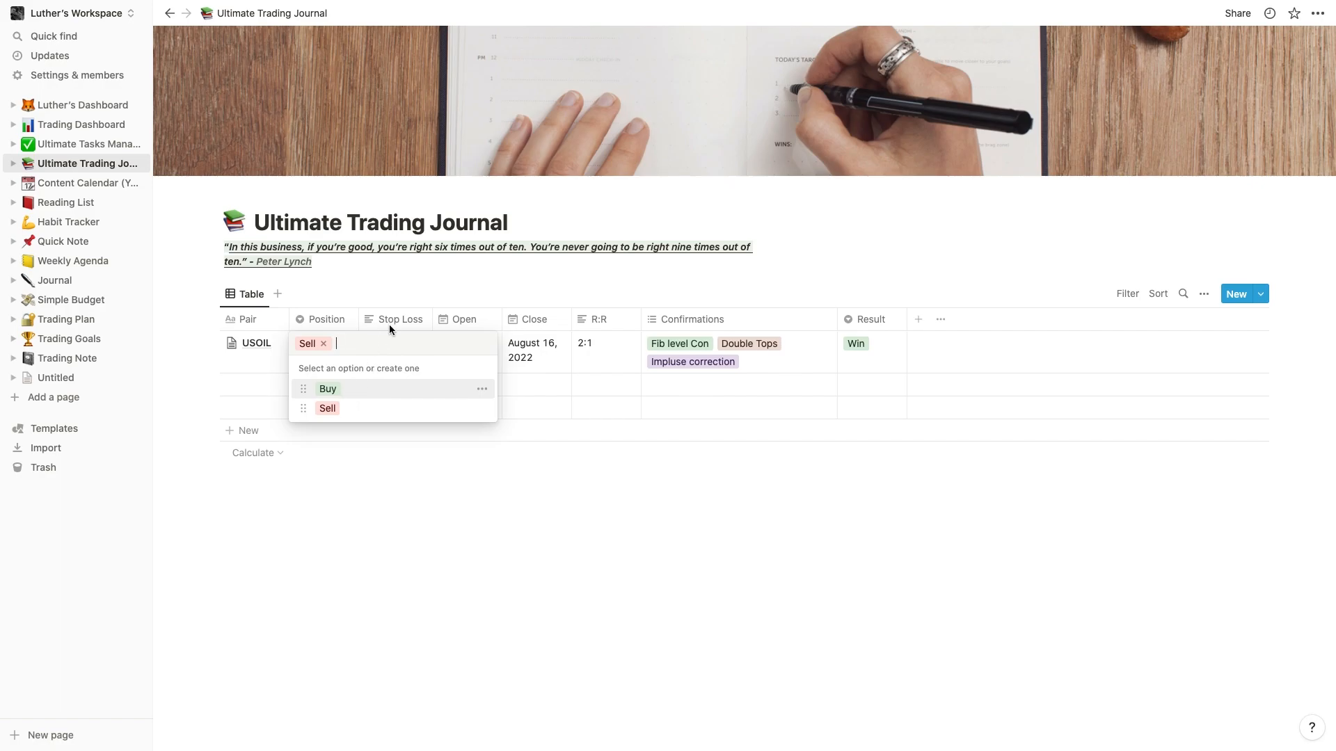
key(Escape)
click(457, 340)
key(Escape)
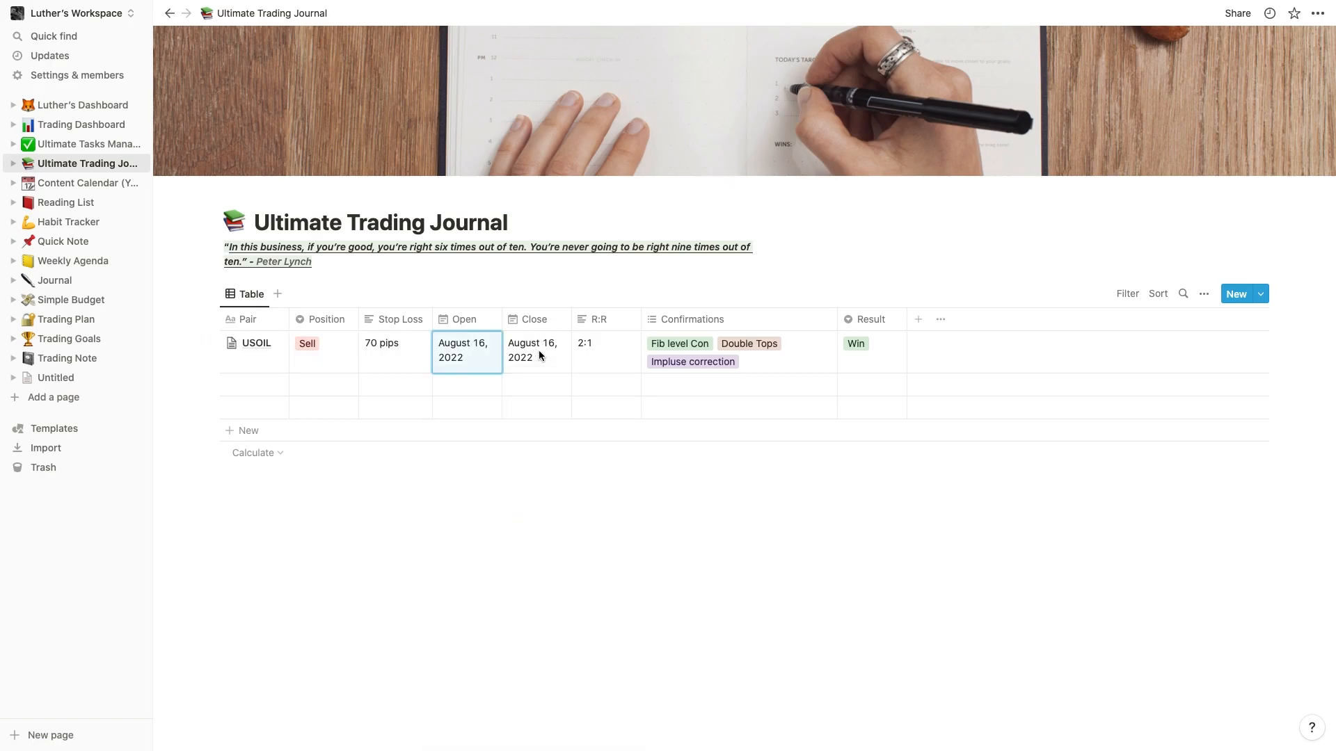
click(598, 344)
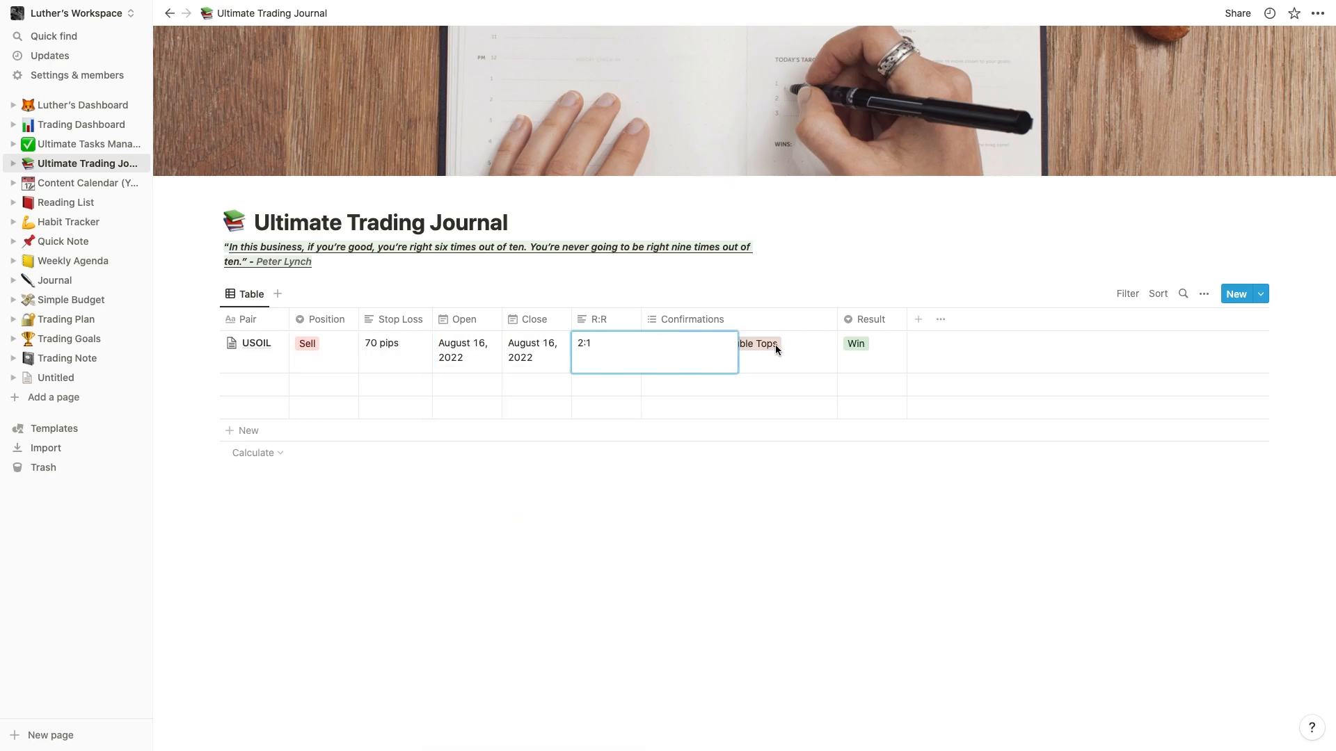
key(Escape)
click(799, 346)
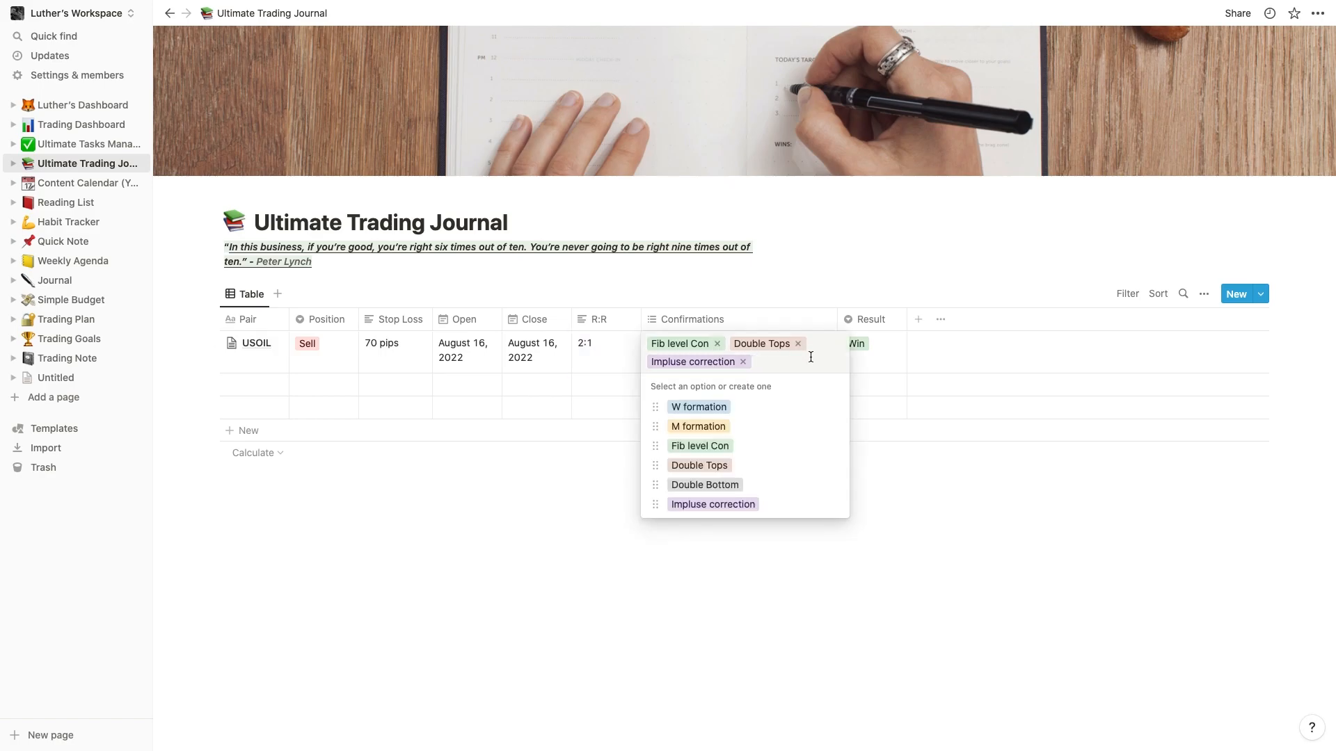
key(Escape)
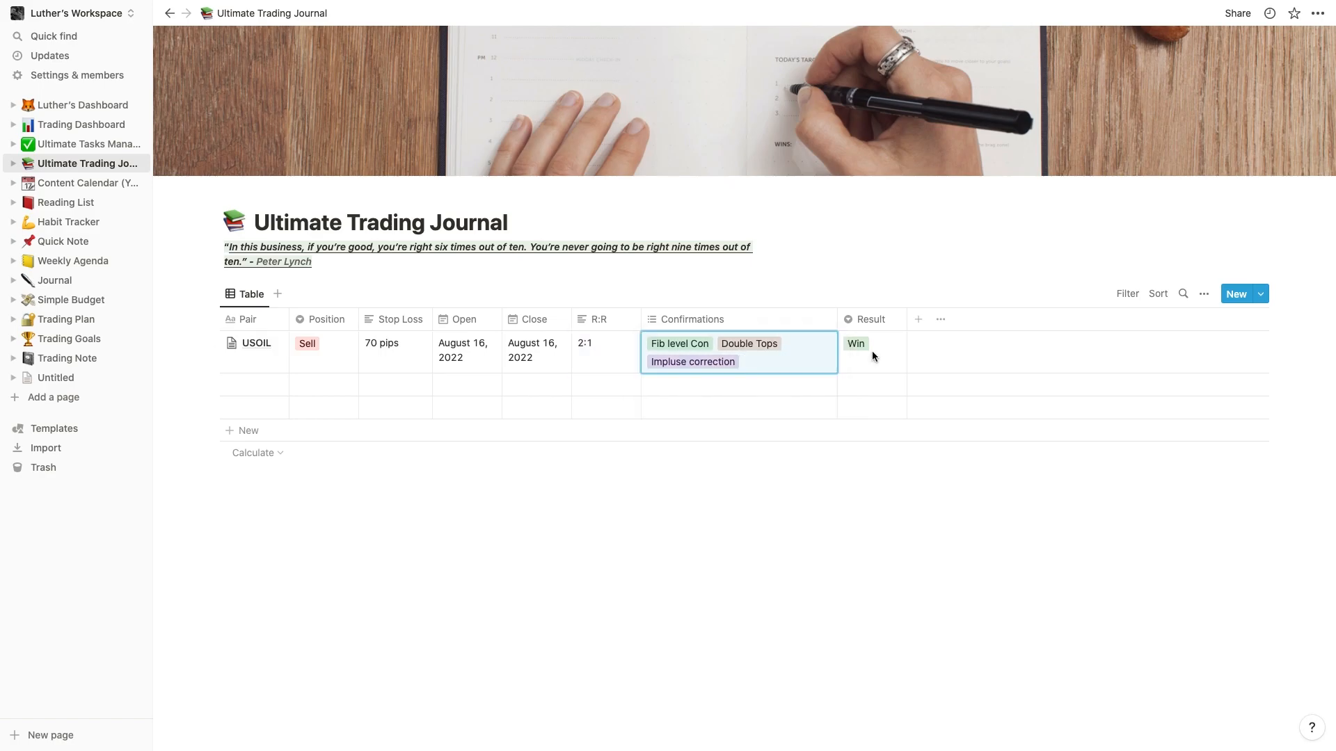
click(871, 352)
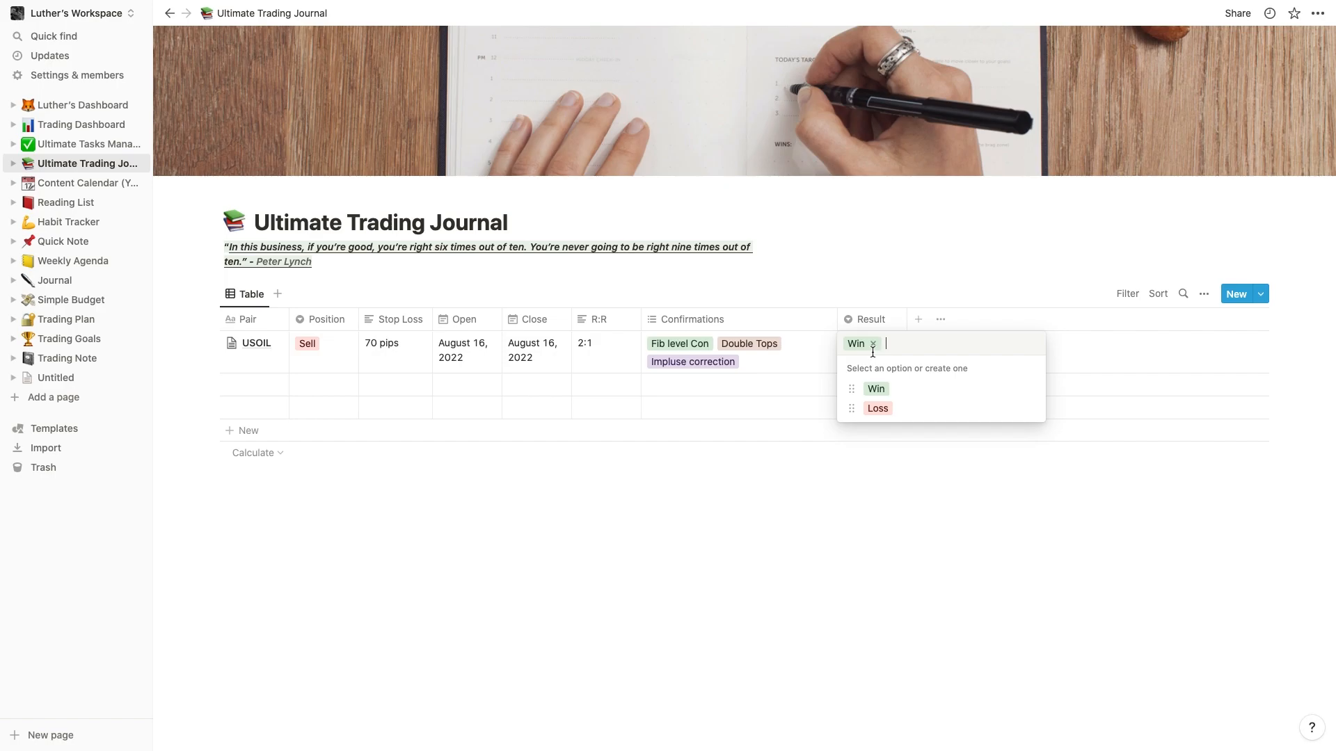
key(Escape)
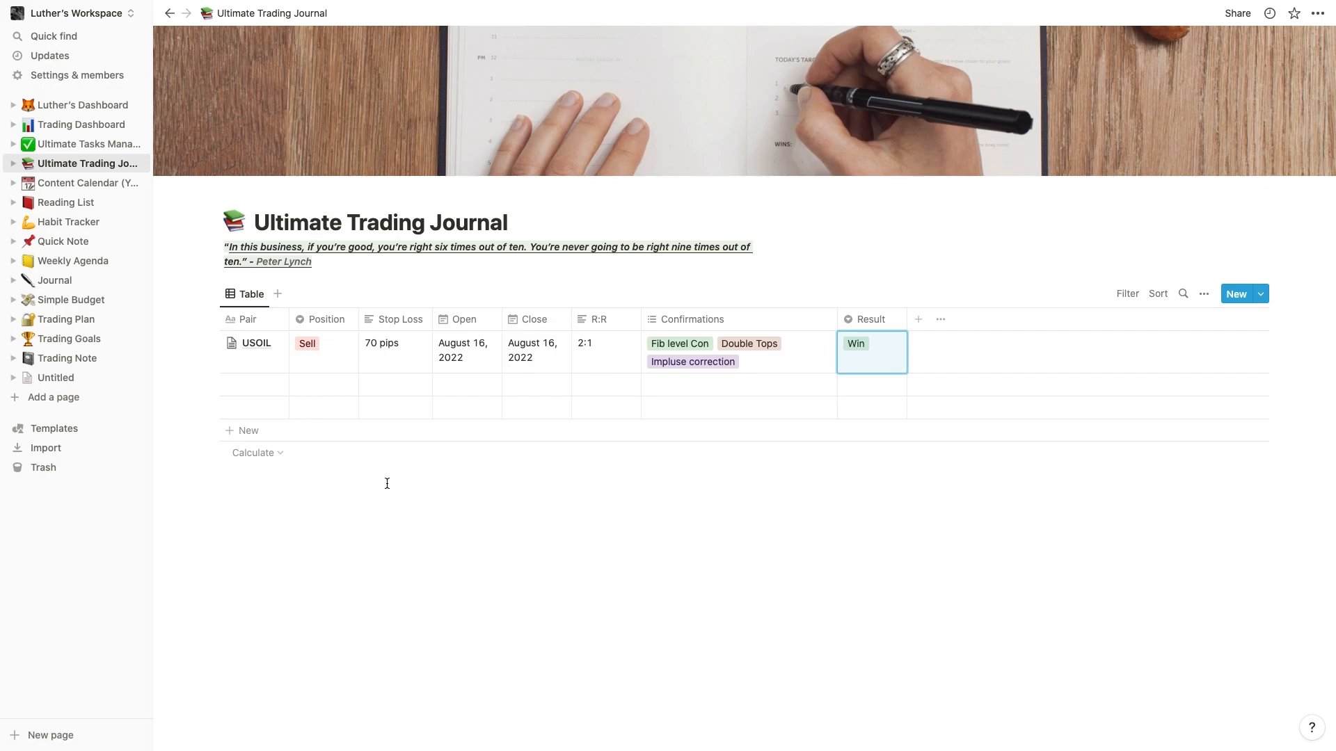
View the Content Calendar (YouTube) page and its status columns through to the last one.
click(96, 183)
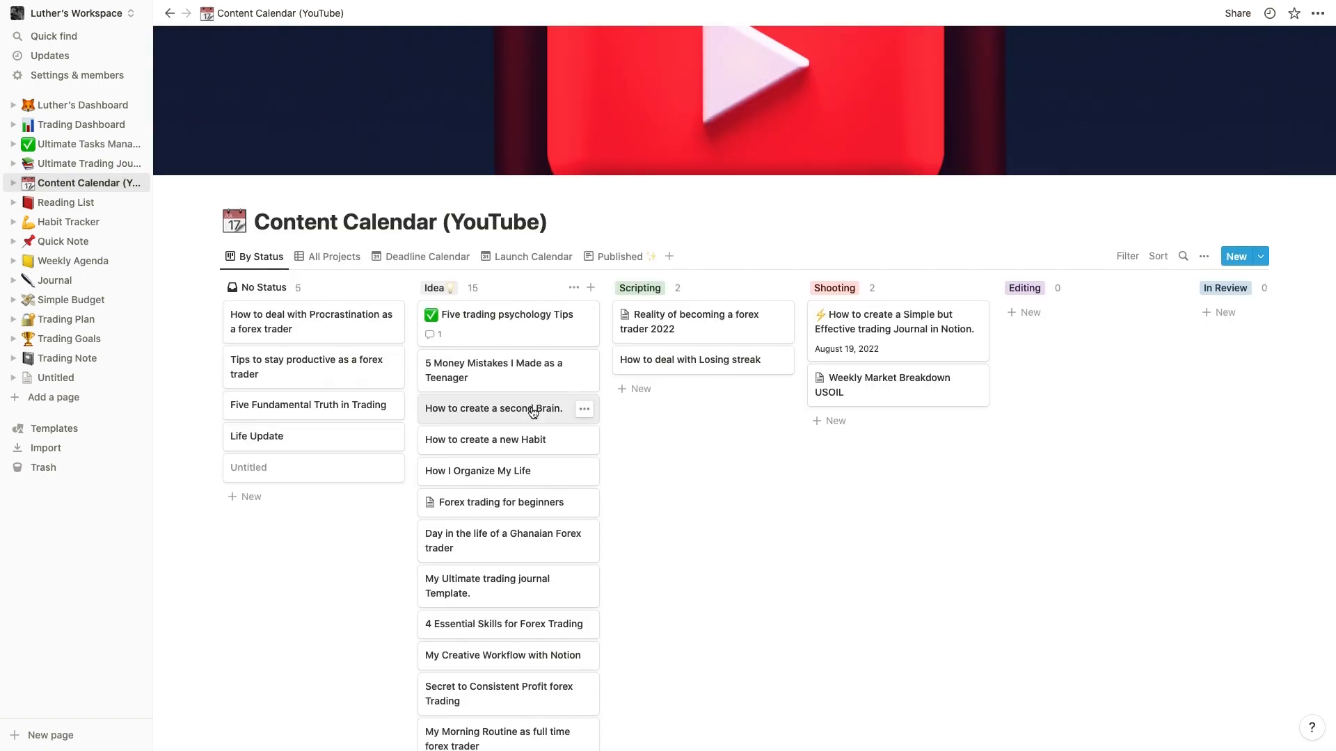
scroll(733, 387, right, 5)
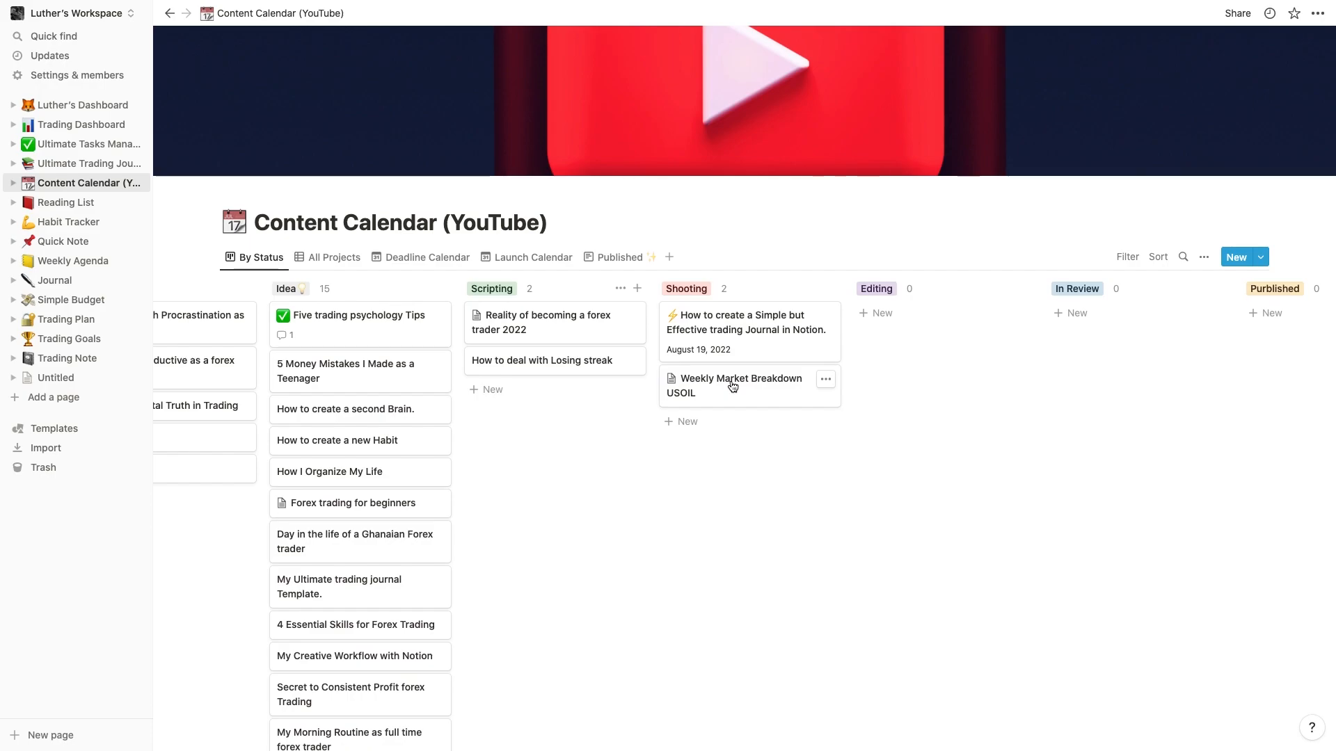
scroll(797, 365, right, 6)
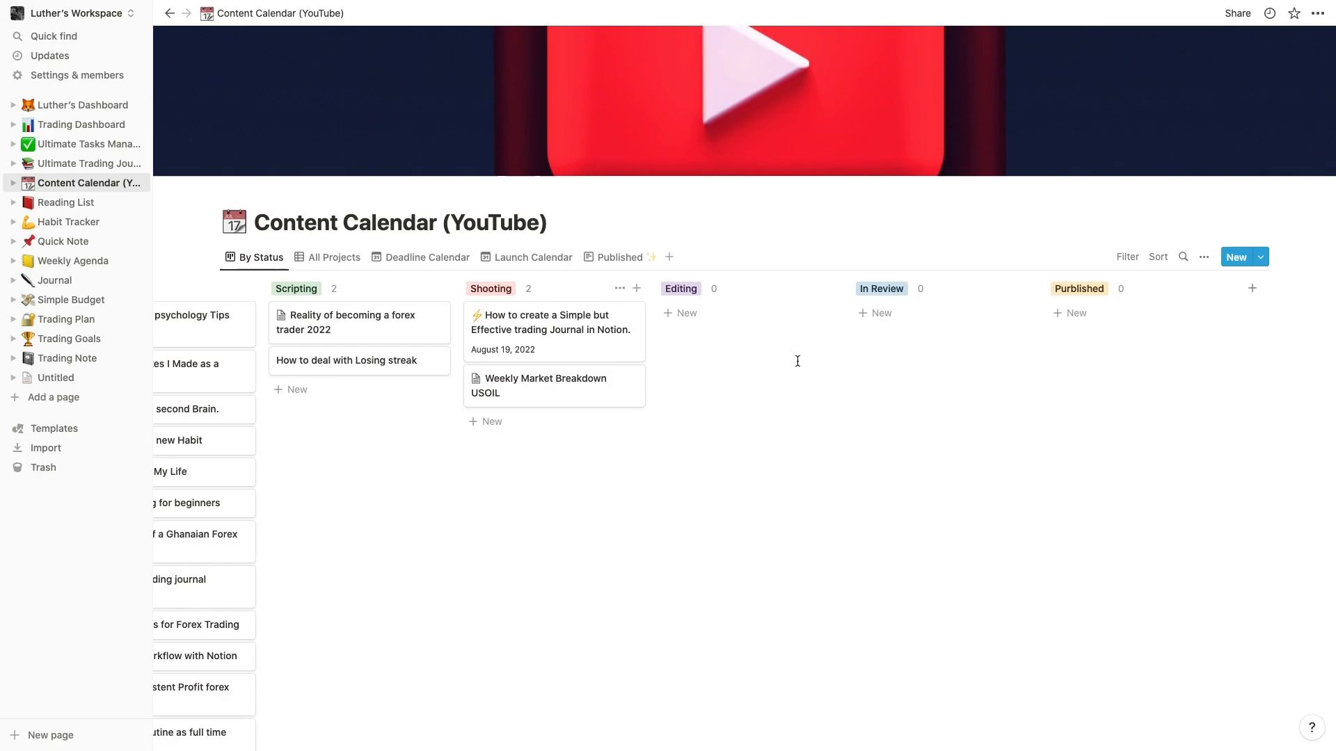
View the Trading Dashboard page, from its page links through the consistency principles to the Daily Checklist.
click(61, 126)
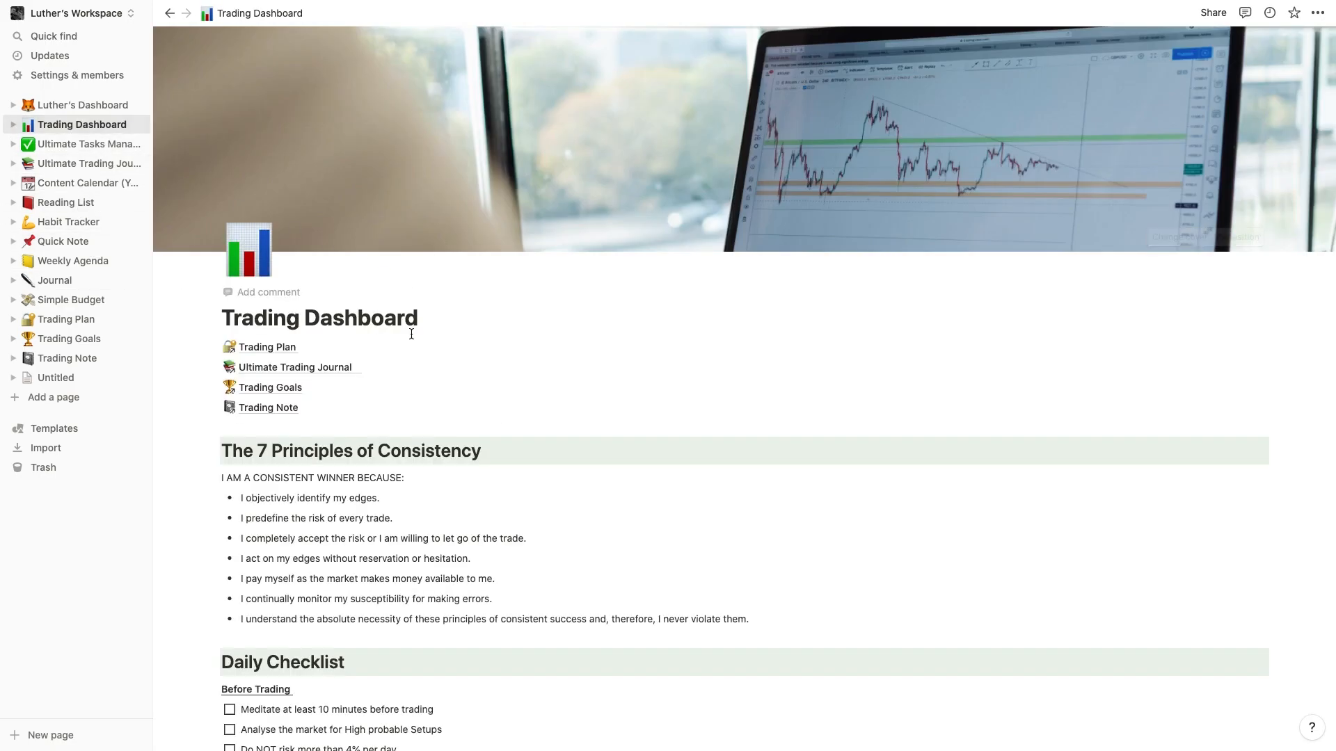
scroll(411, 334, down, 2)
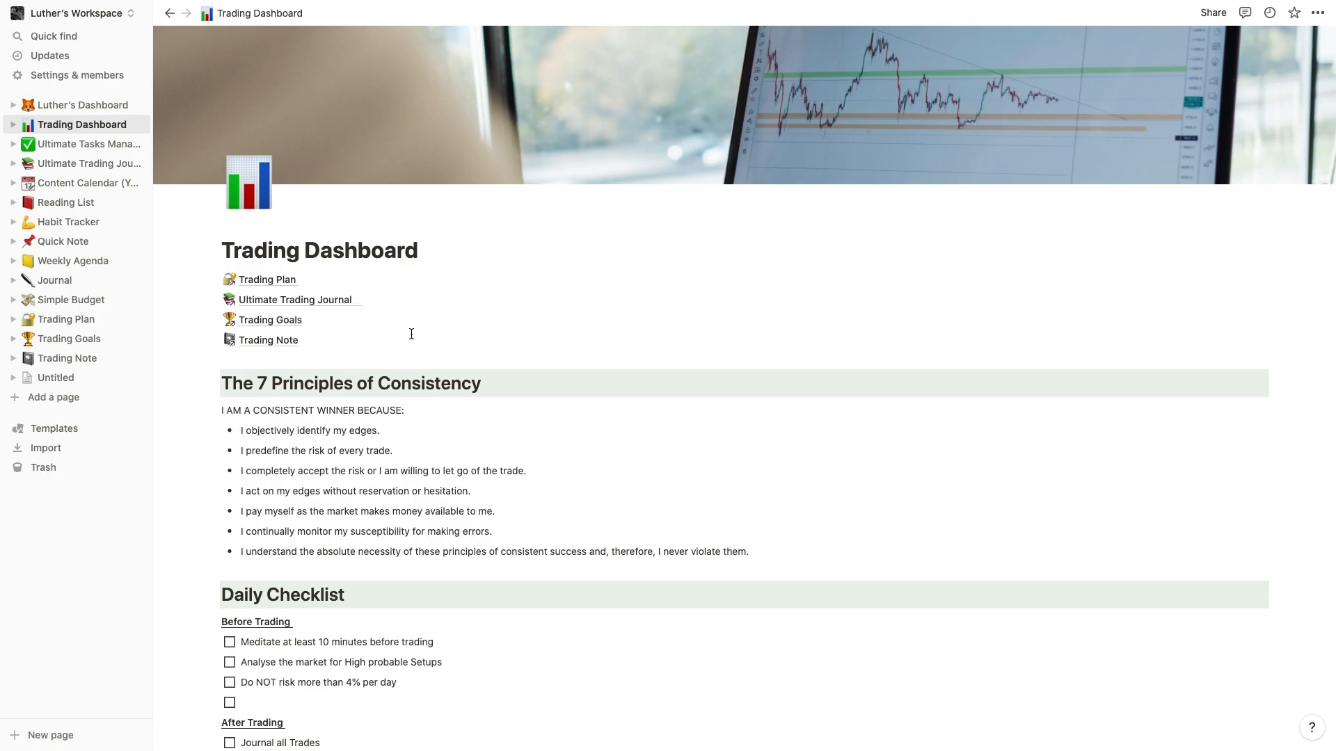
scroll(411, 334, down, 3)
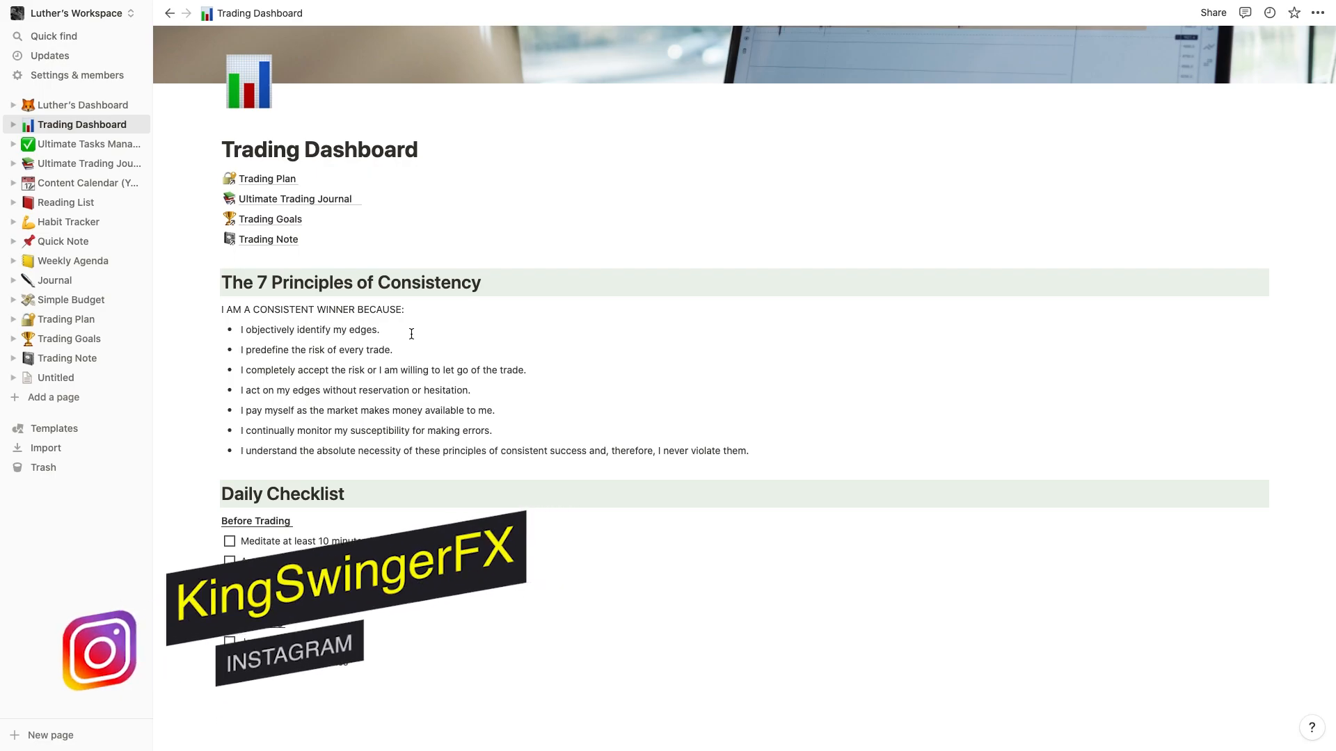
View the Ultimate Tasks Manager page's Projects board and Task Calendar.
click(77, 144)
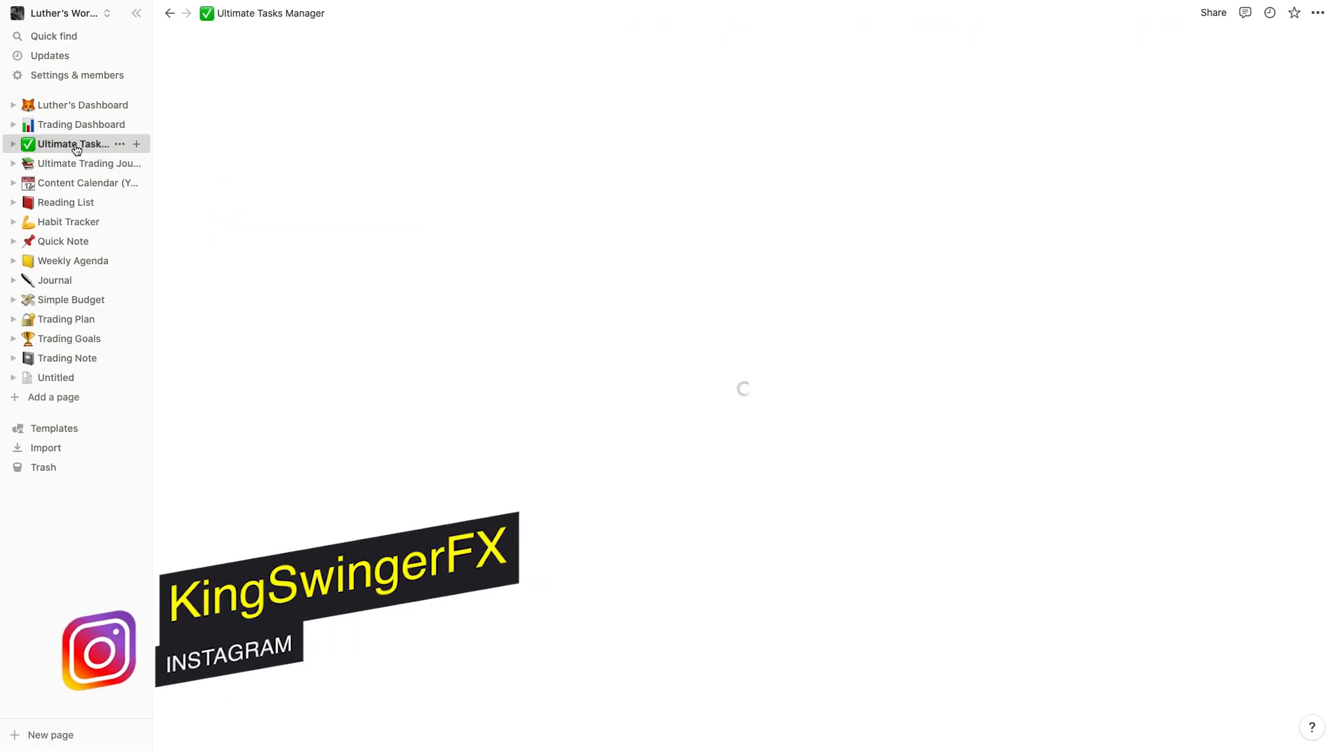
scroll(417, 388, down, 5)
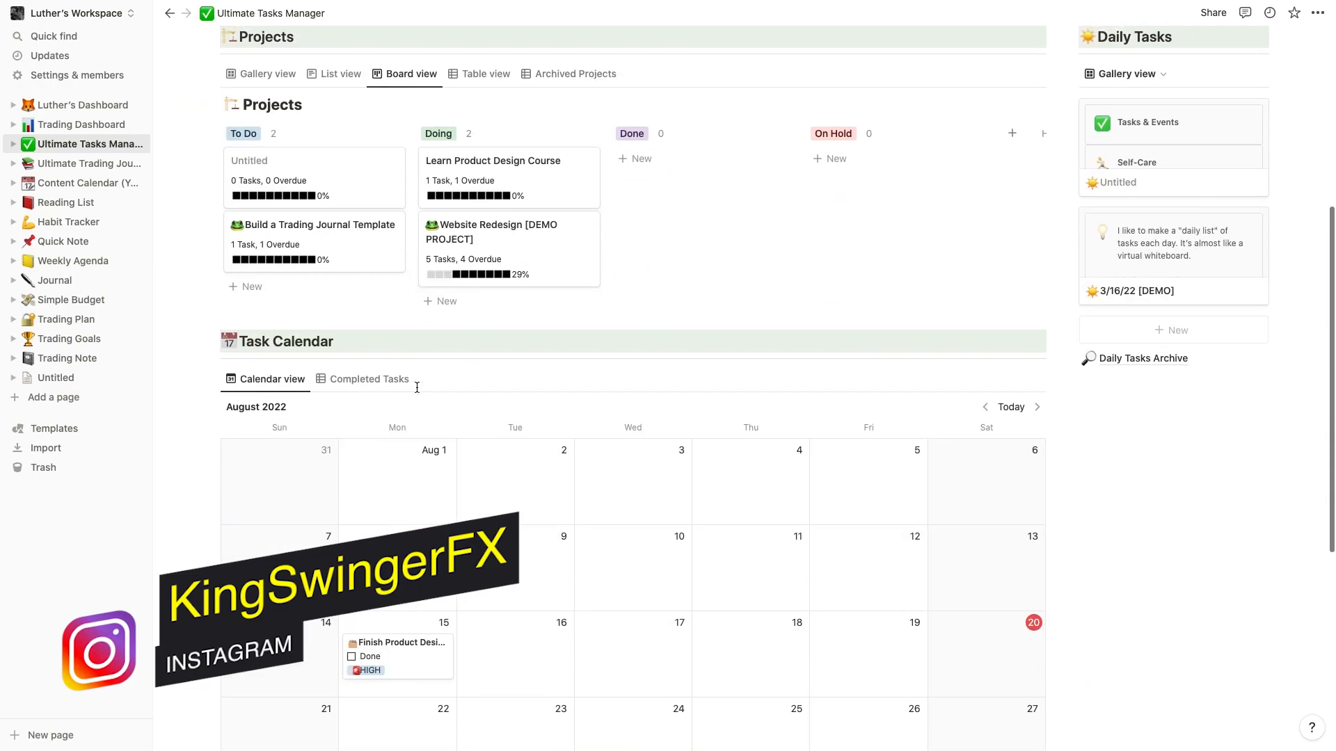
scroll(417, 388, up, 1)
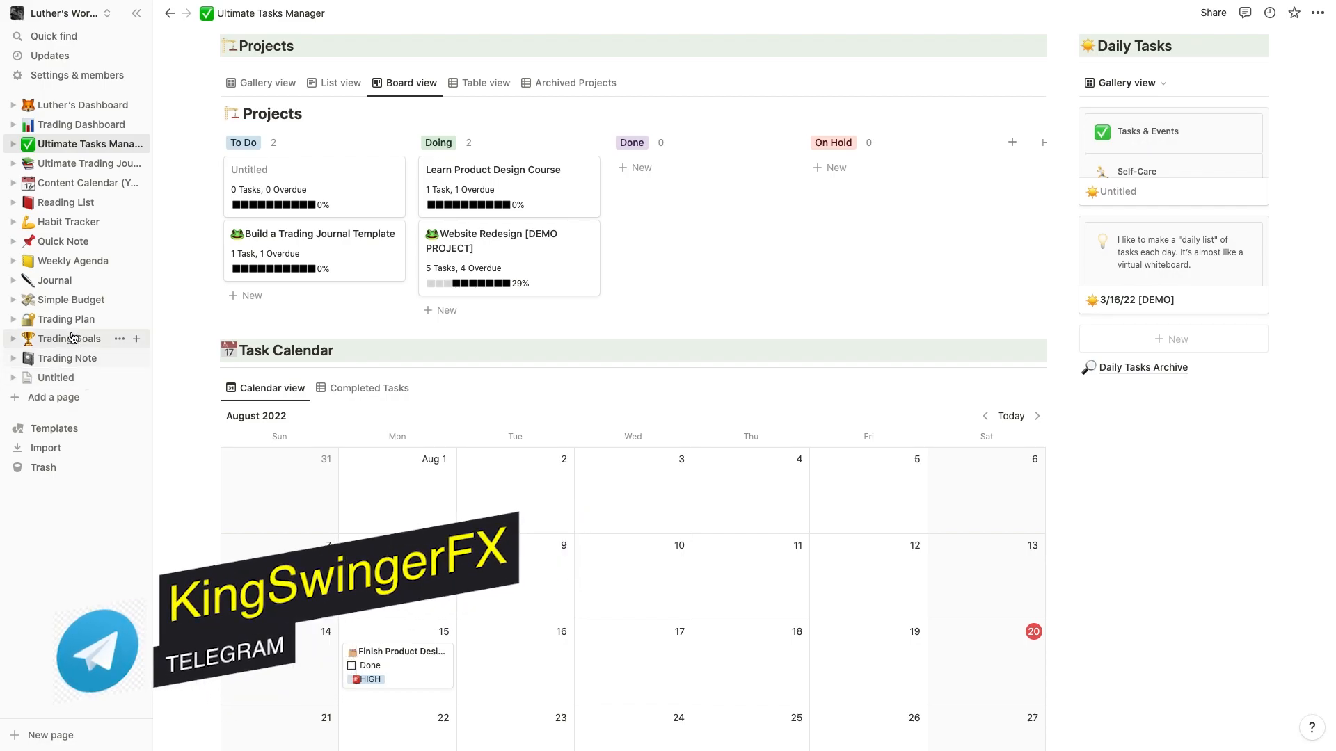
Open the USOIL entry in the Ultimate Trading Journal and review its properties, ScreenShots and Advance Self Review sections.
click(66, 164)
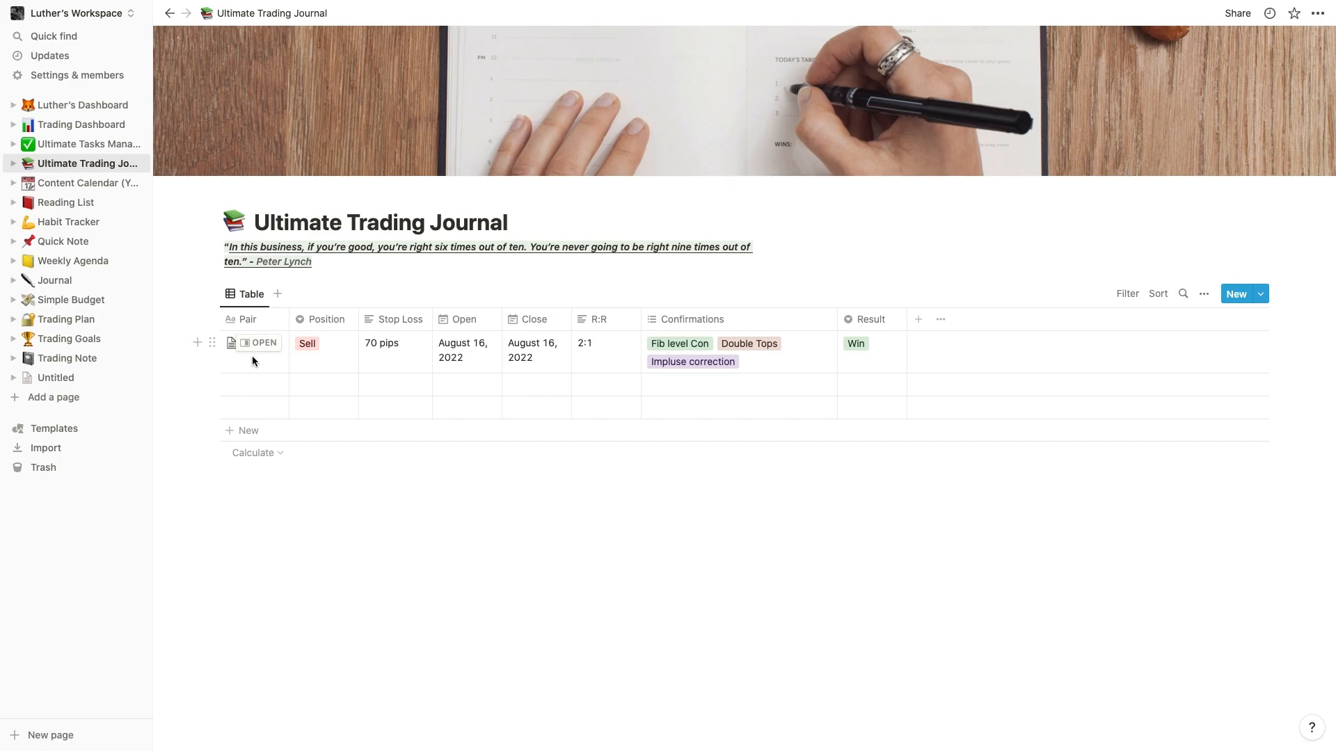
click(254, 345)
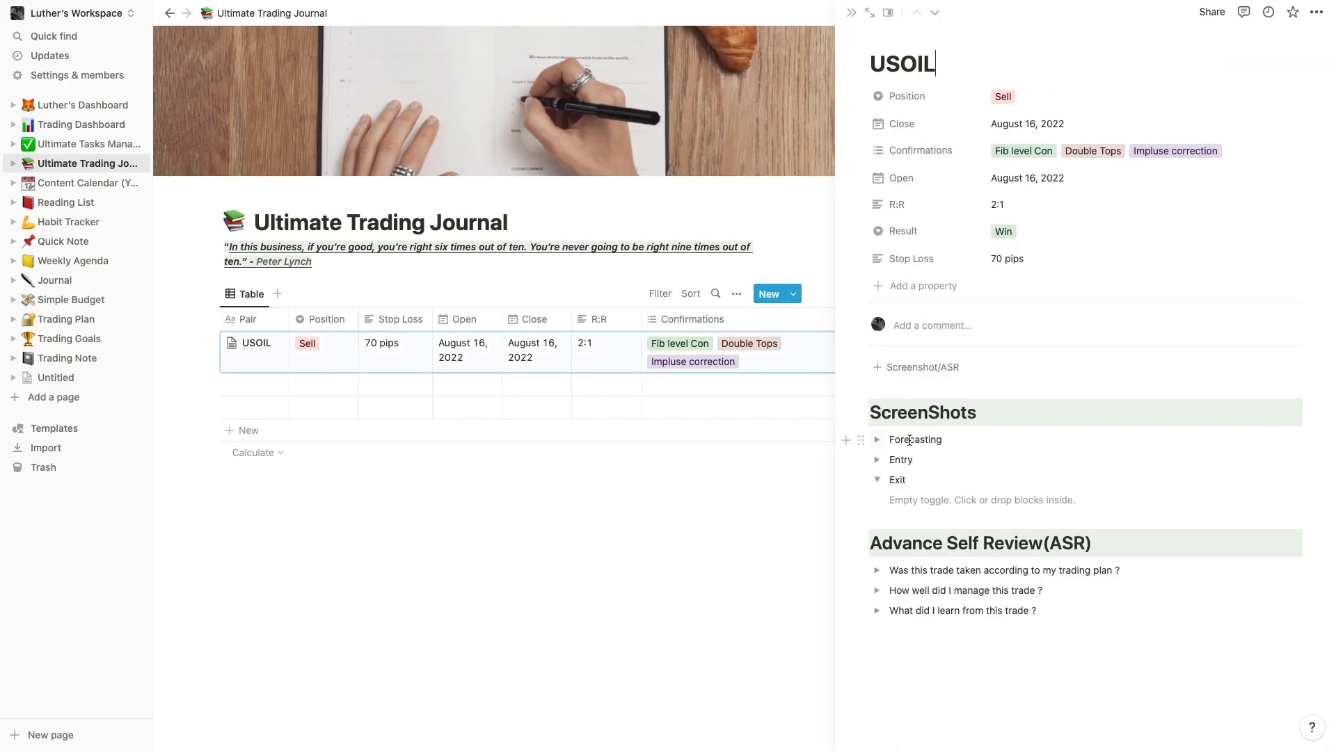
scroll(1002, 426, down, 1)
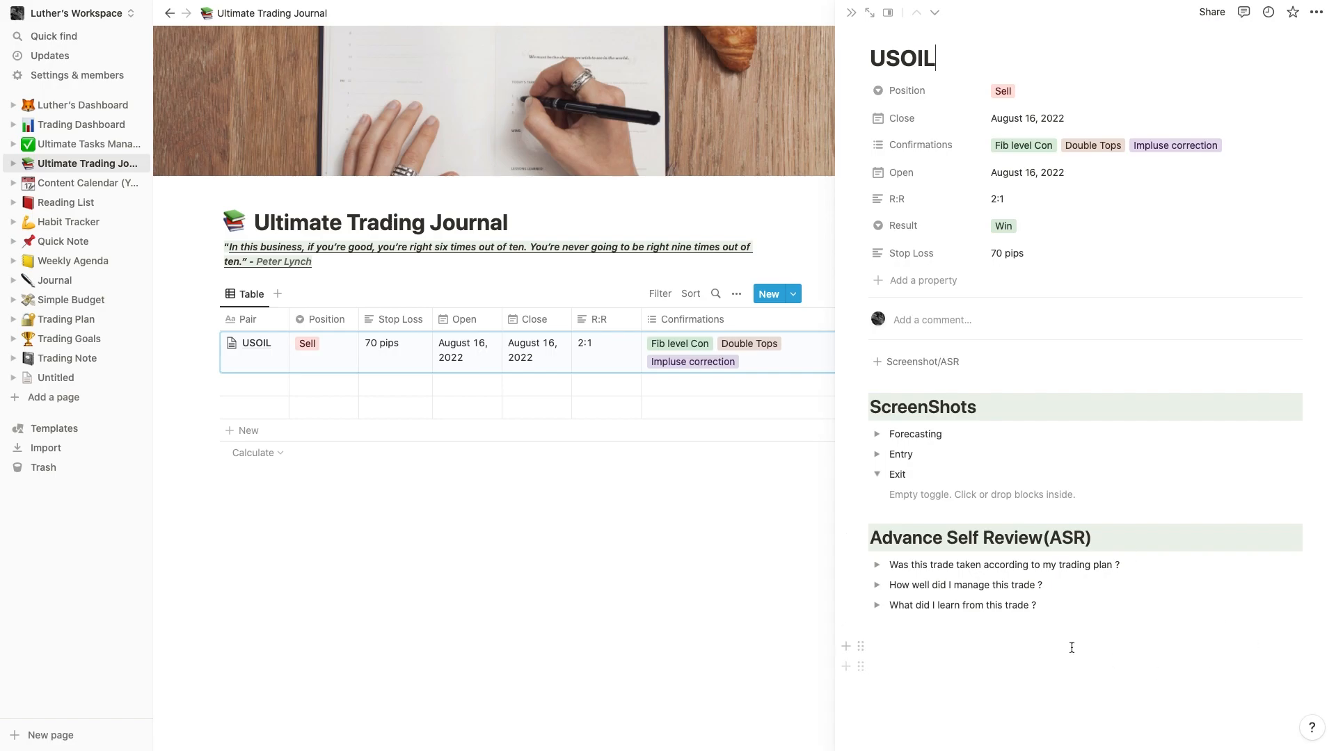
Try out placeholder text under "Was this trade taken according to my trading plan ?", clear it and close the USOIL entry.
click(878, 565)
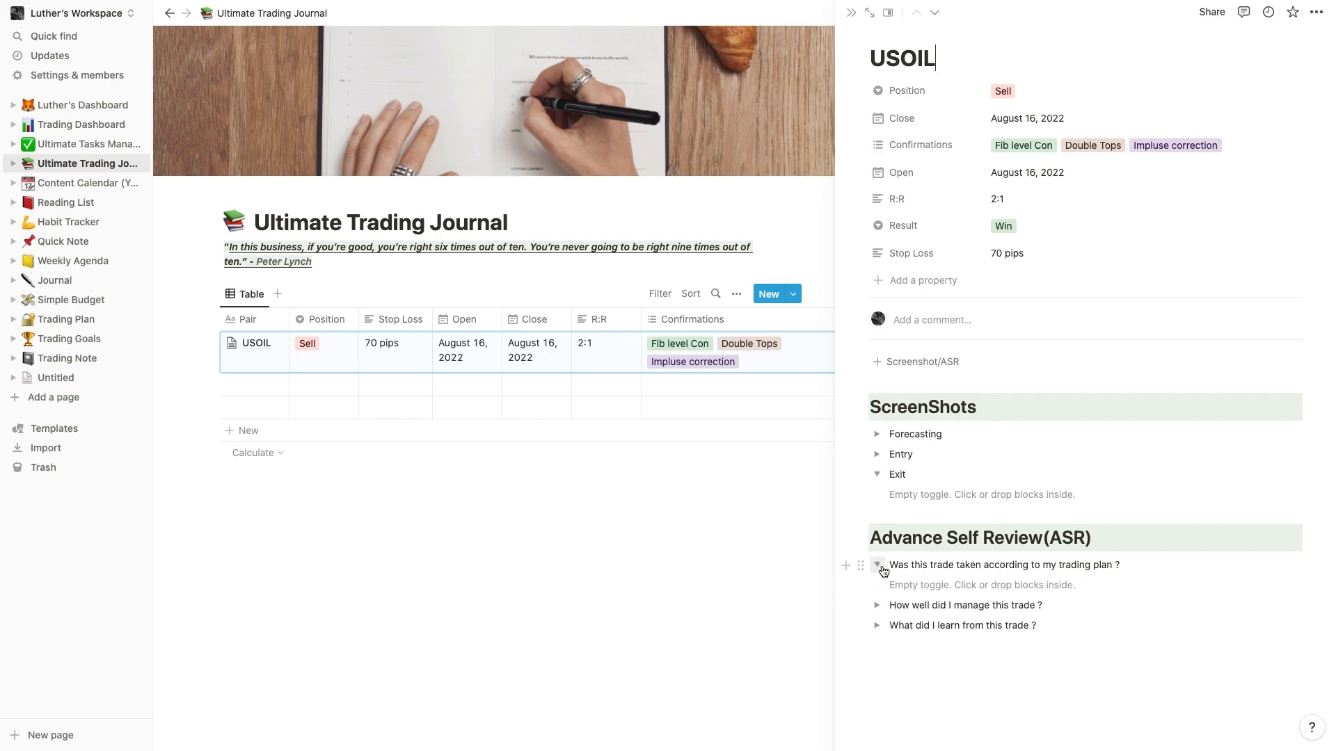
click(981, 585)
text(nlsdknlksdndslk)
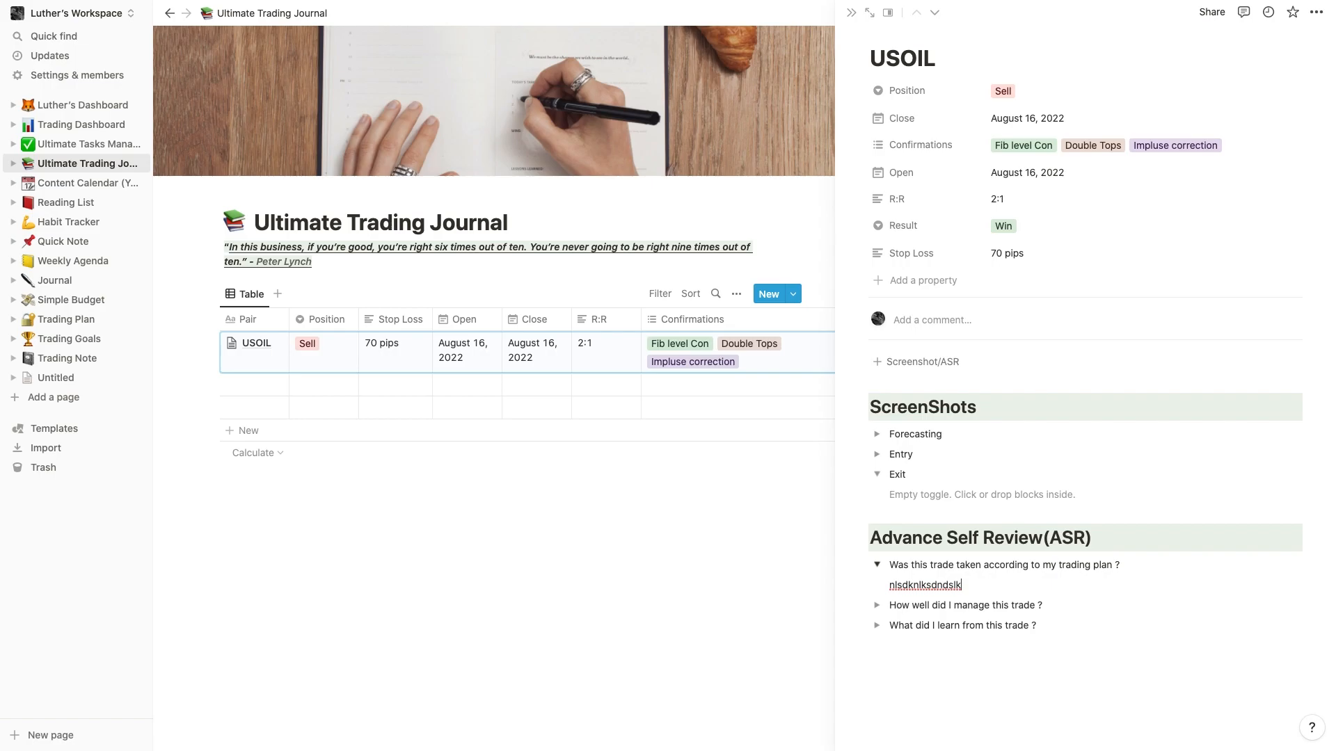
key(BackSpace)
key(BackSpace)
key(BackSpace)
key(BackSpace)
key(BackSpace)
key(BackSpace)
key(BackSpace)
key(BackSpace)
key(BackSpace)
key(BackSpace)
key(BackSpace)
key(BackSpace)
key(BackSpace)
click(629, 661)
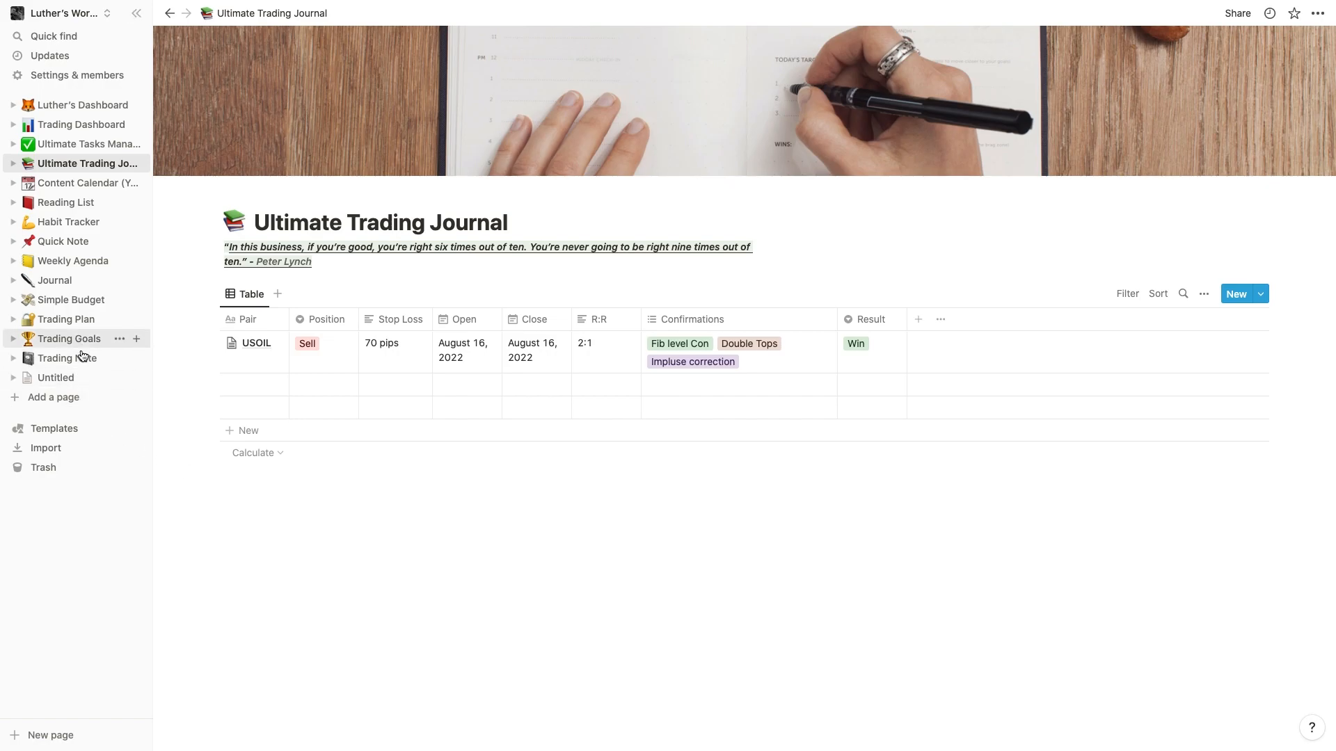
Add a new page to the workspace and title it "Trading Journal".
click(37, 404)
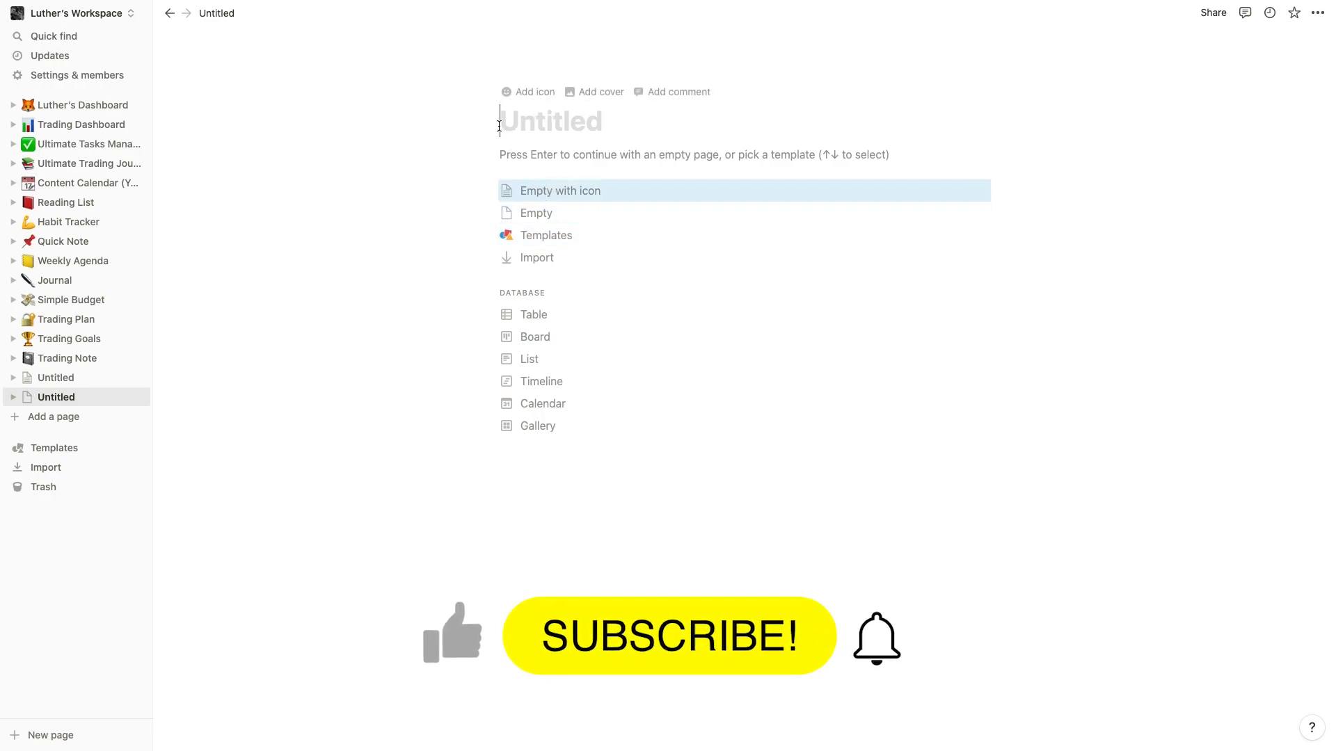
text(Trad)
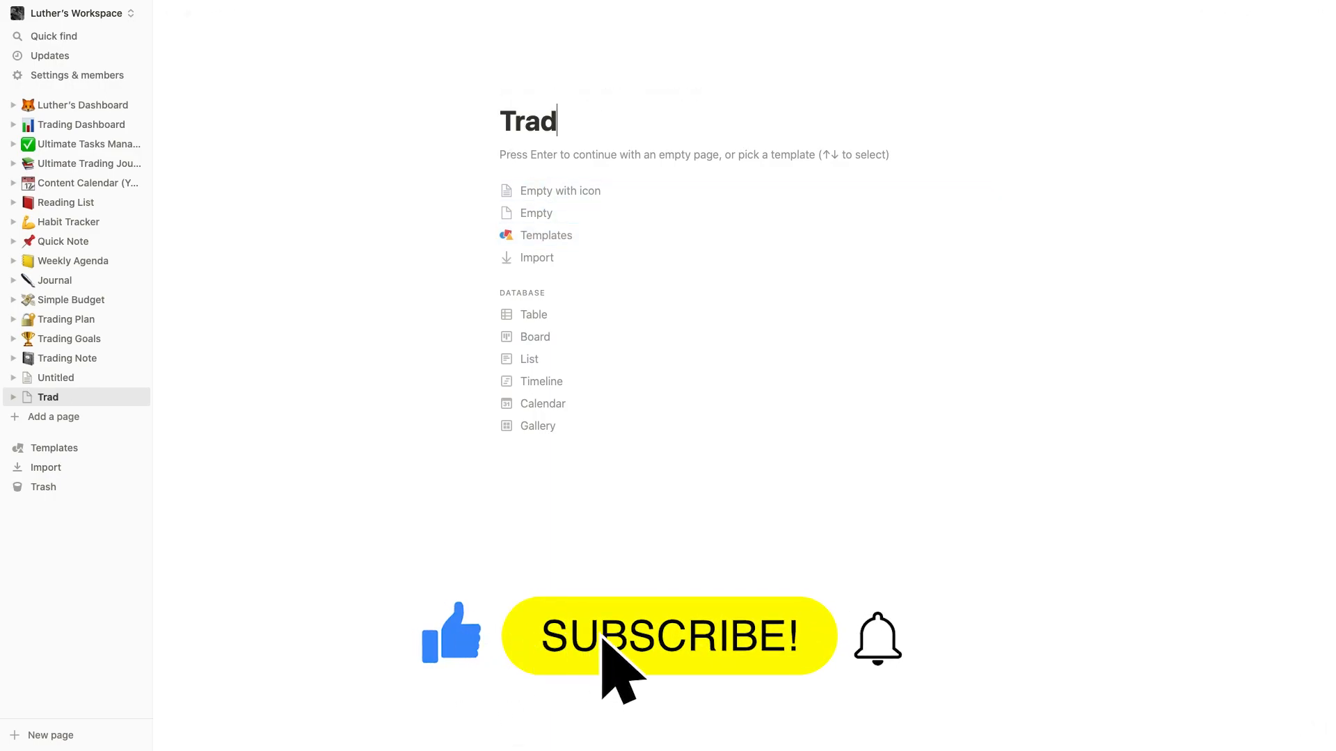
text(ing Journal)
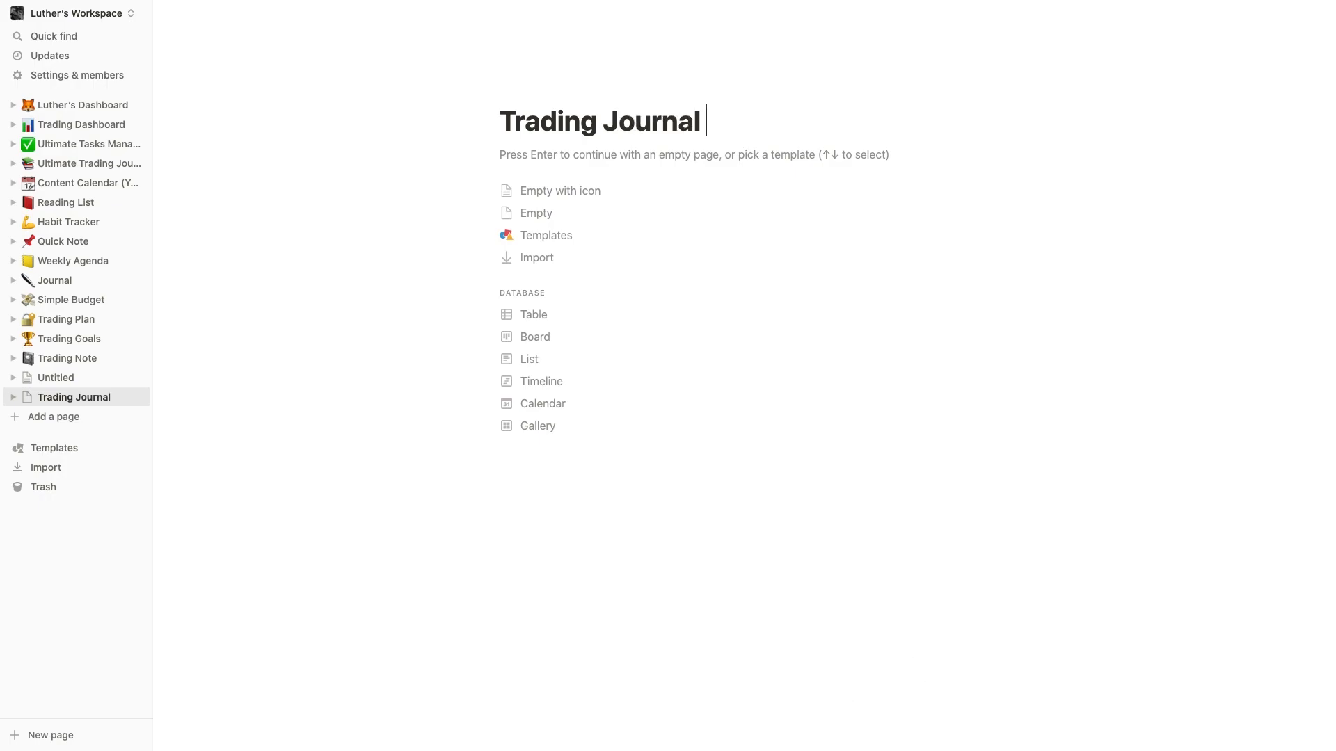
Give the Trading Journal page the black-and-white notebook emoji as its icon.
click(520, 94)
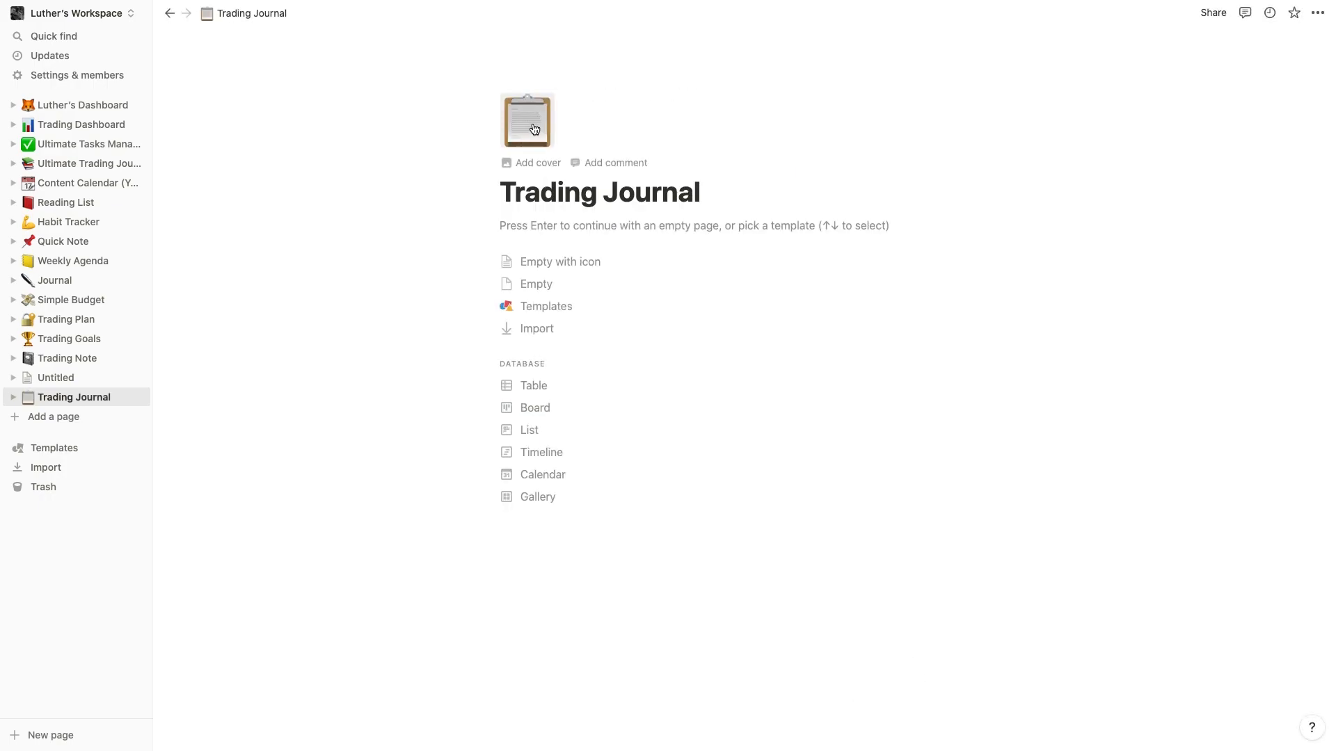
click(534, 129)
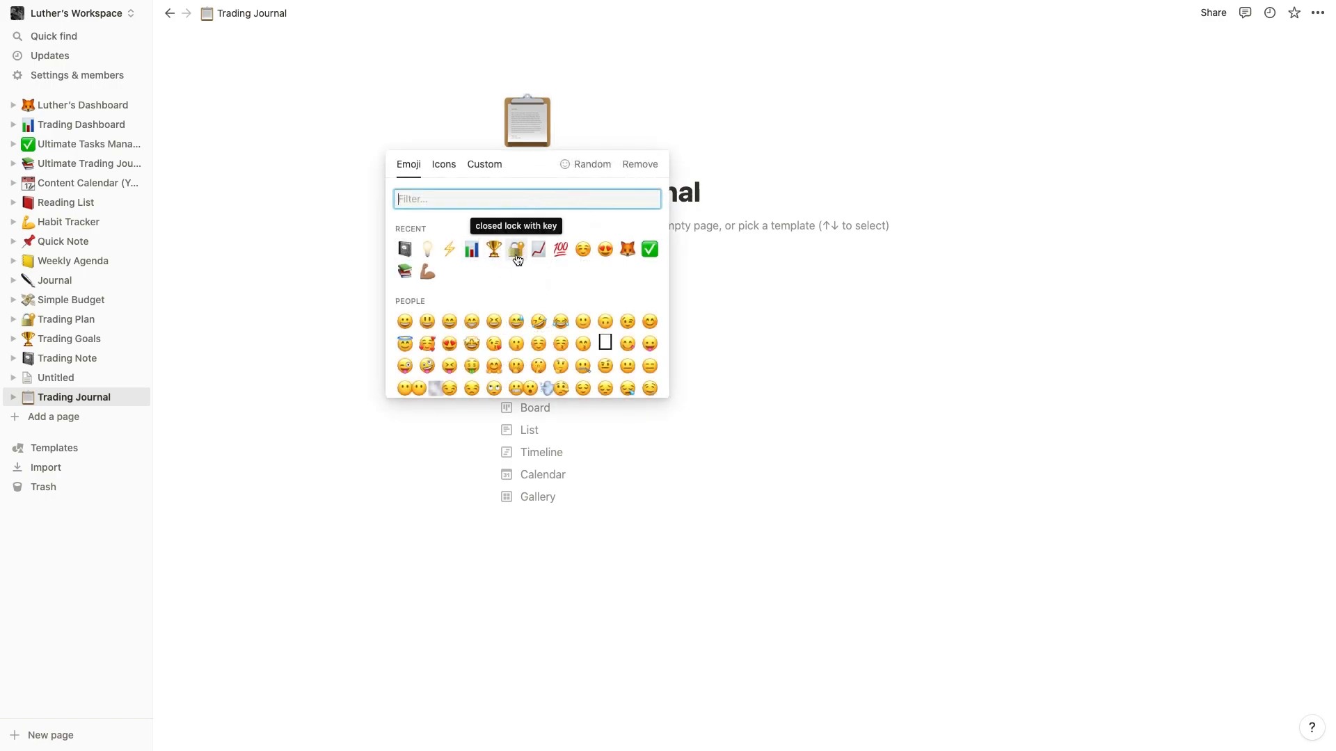
click(405, 251)
Add a cover to the Trading Journal page and set it to the blue-to-red gradient from the Color & Gradient gallery.
mouse_move(588, 164)
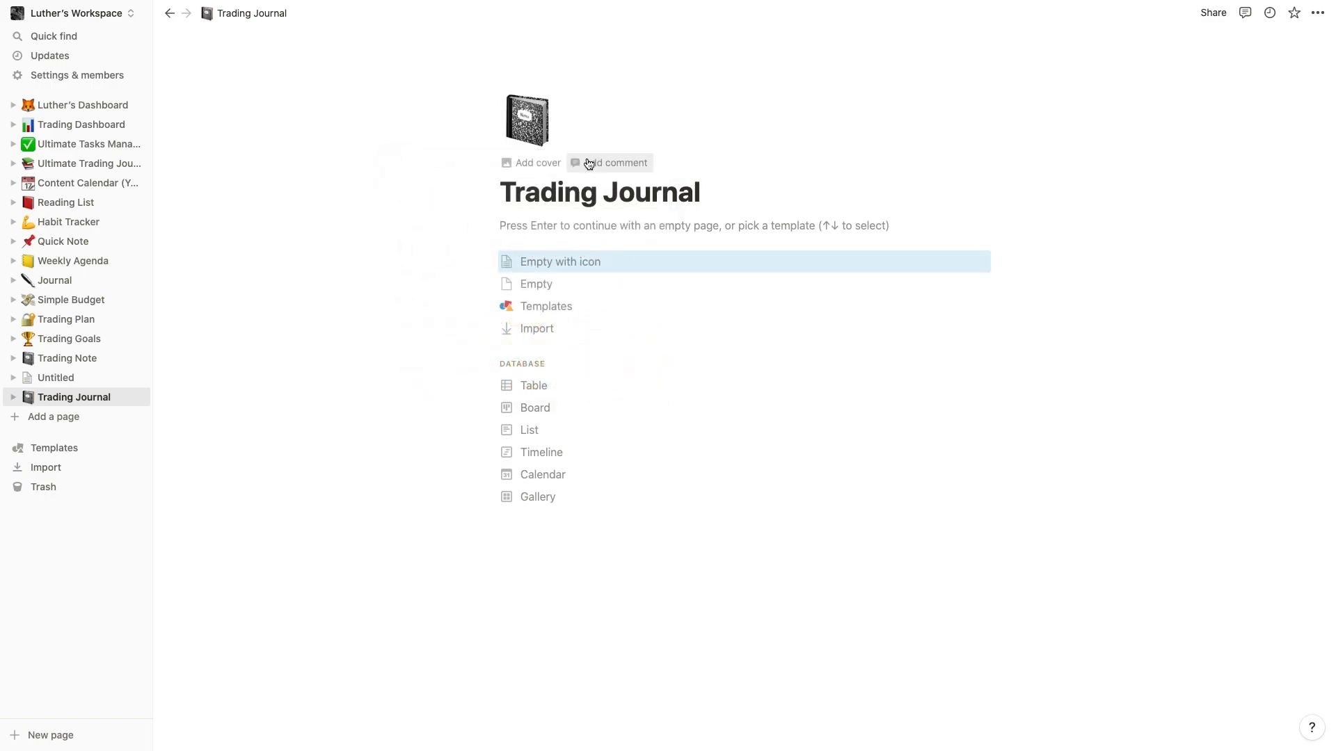
click(544, 164)
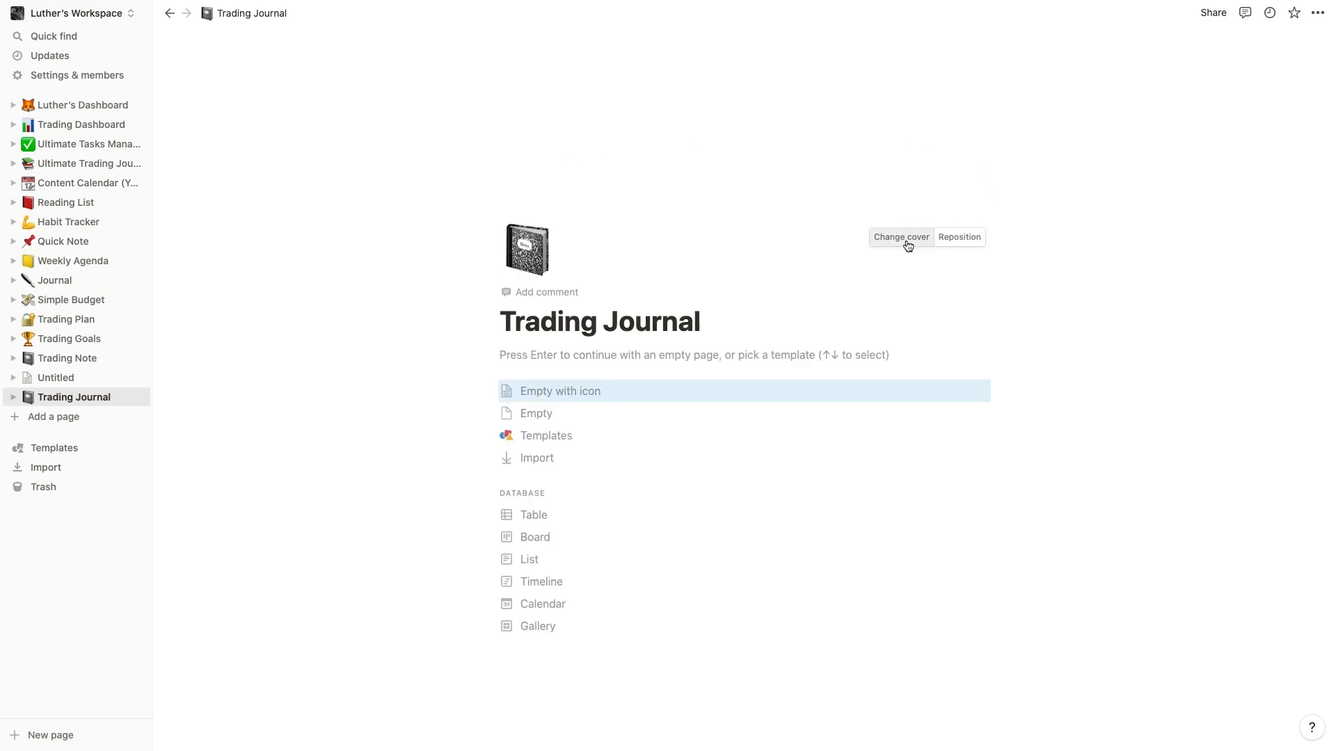
click(908, 239)
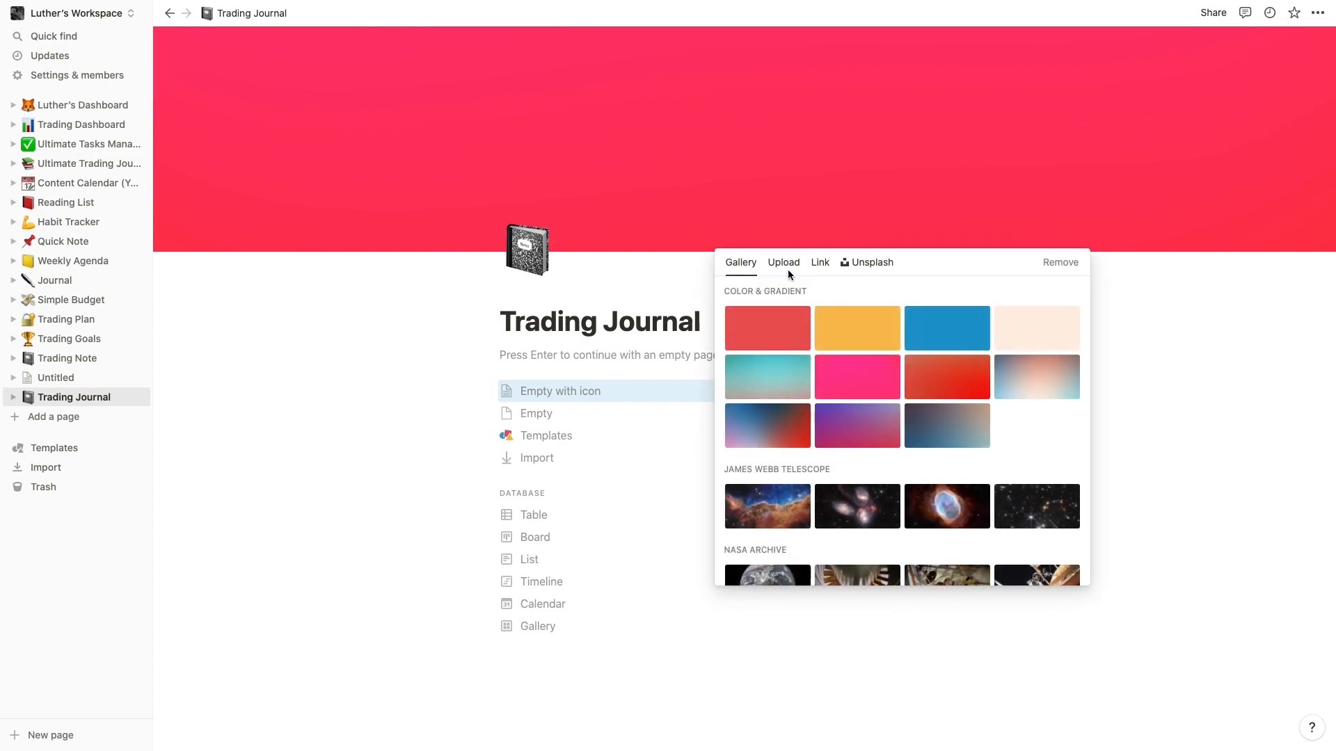
scroll(856, 462, down, 3)
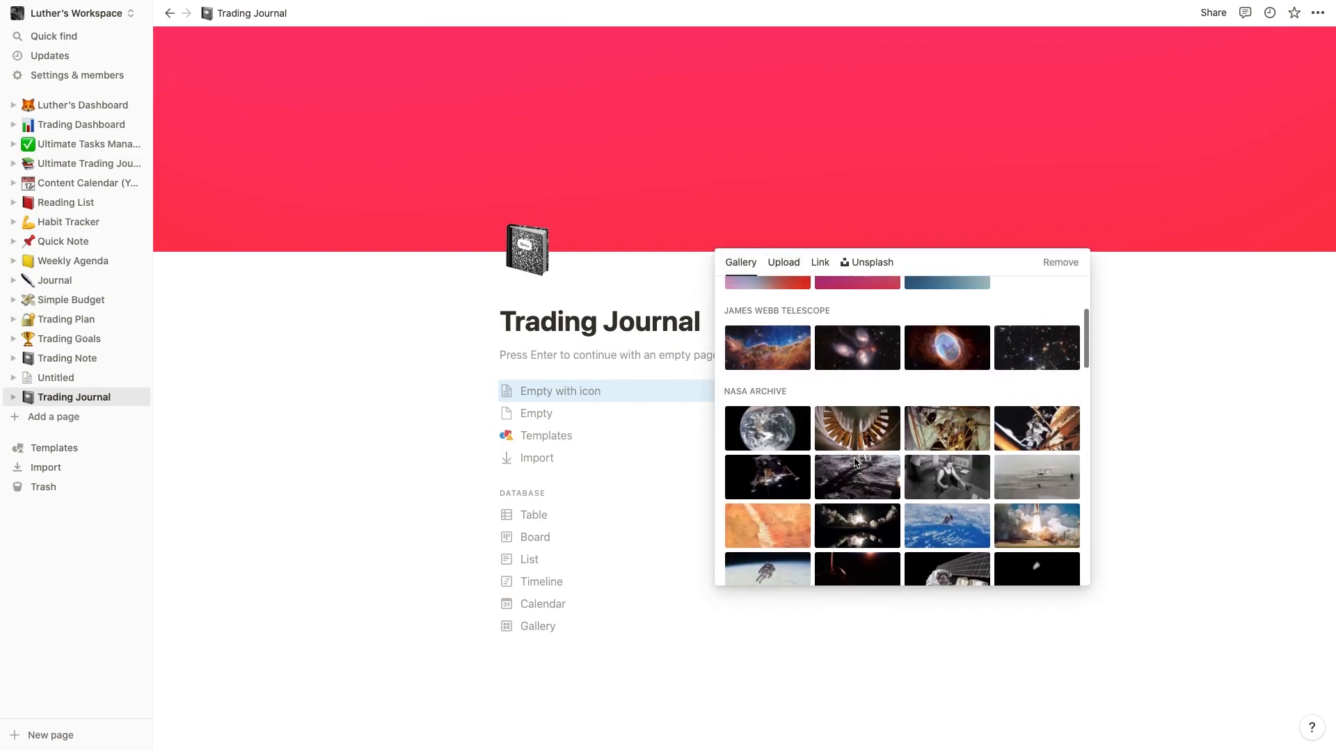
click(867, 265)
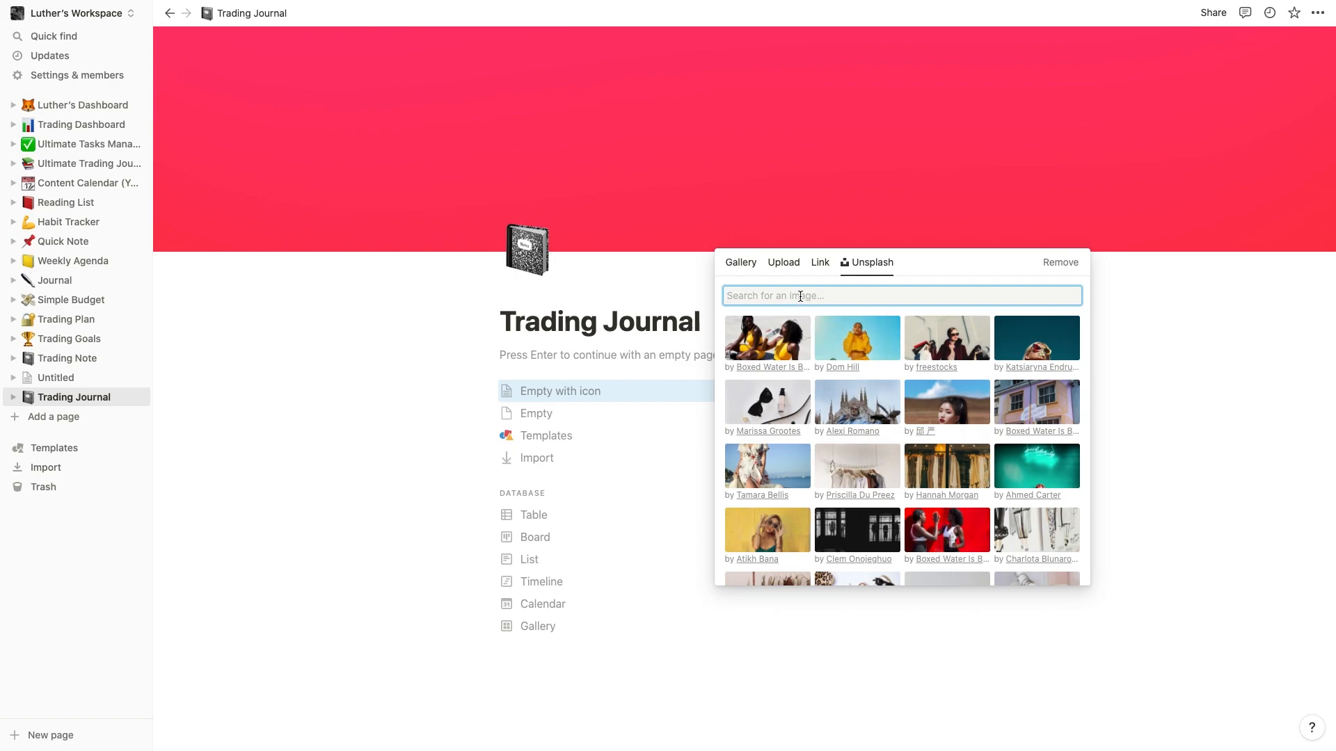
click(740, 263)
scroll(814, 446, down, 1)
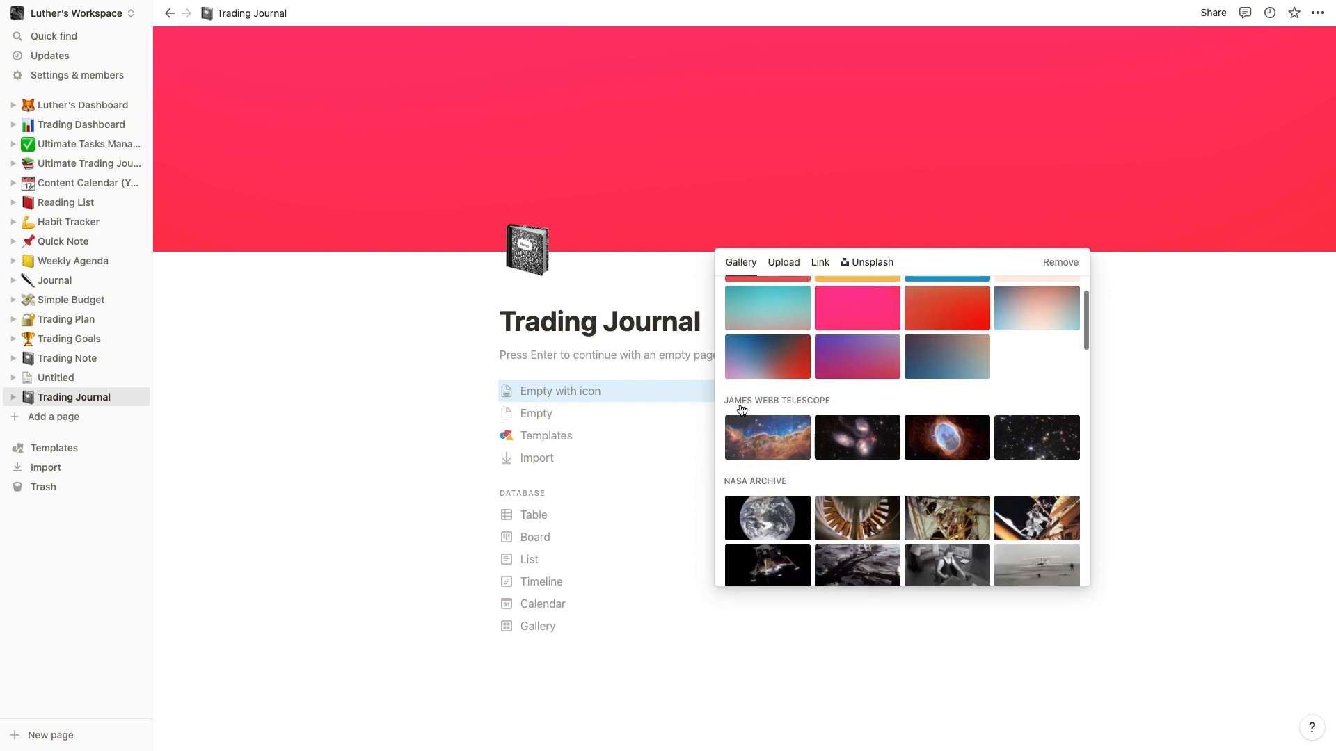
click(766, 359)
click(766, 359)
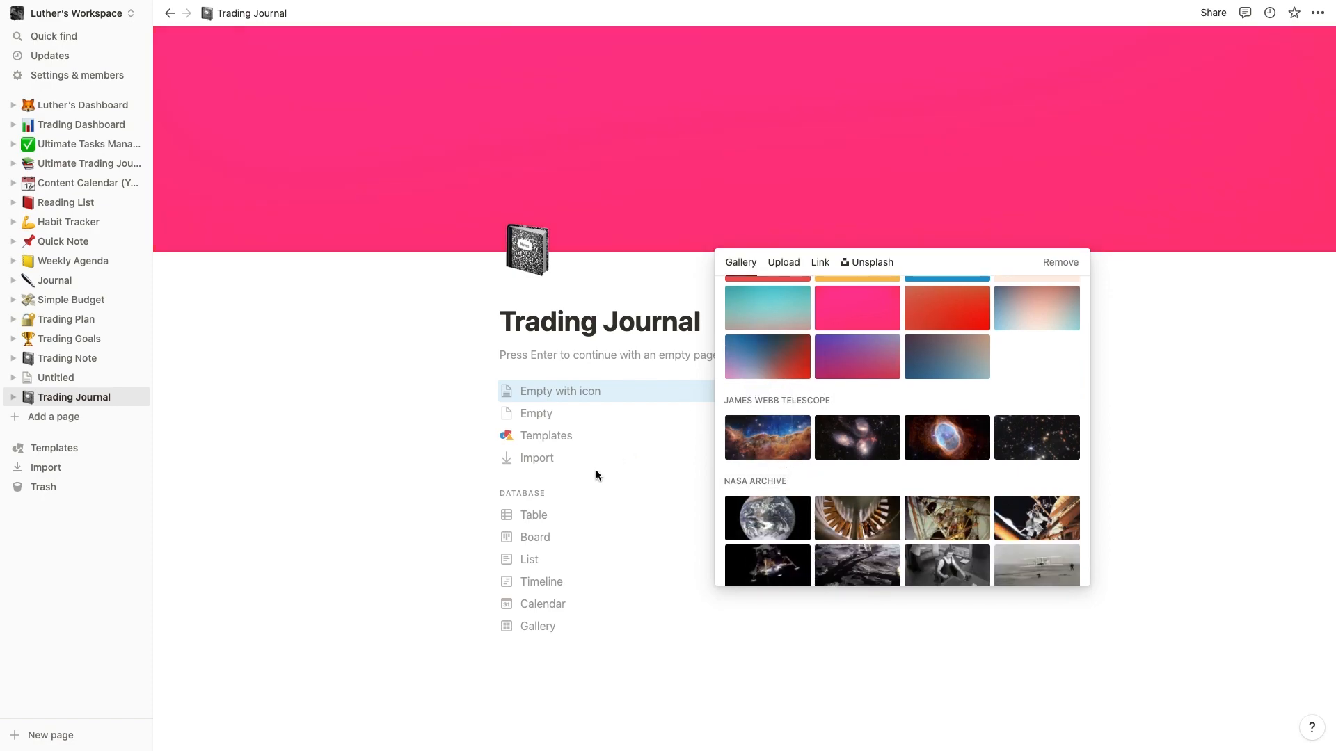
click(365, 483)
scroll(558, 544, down, 1)
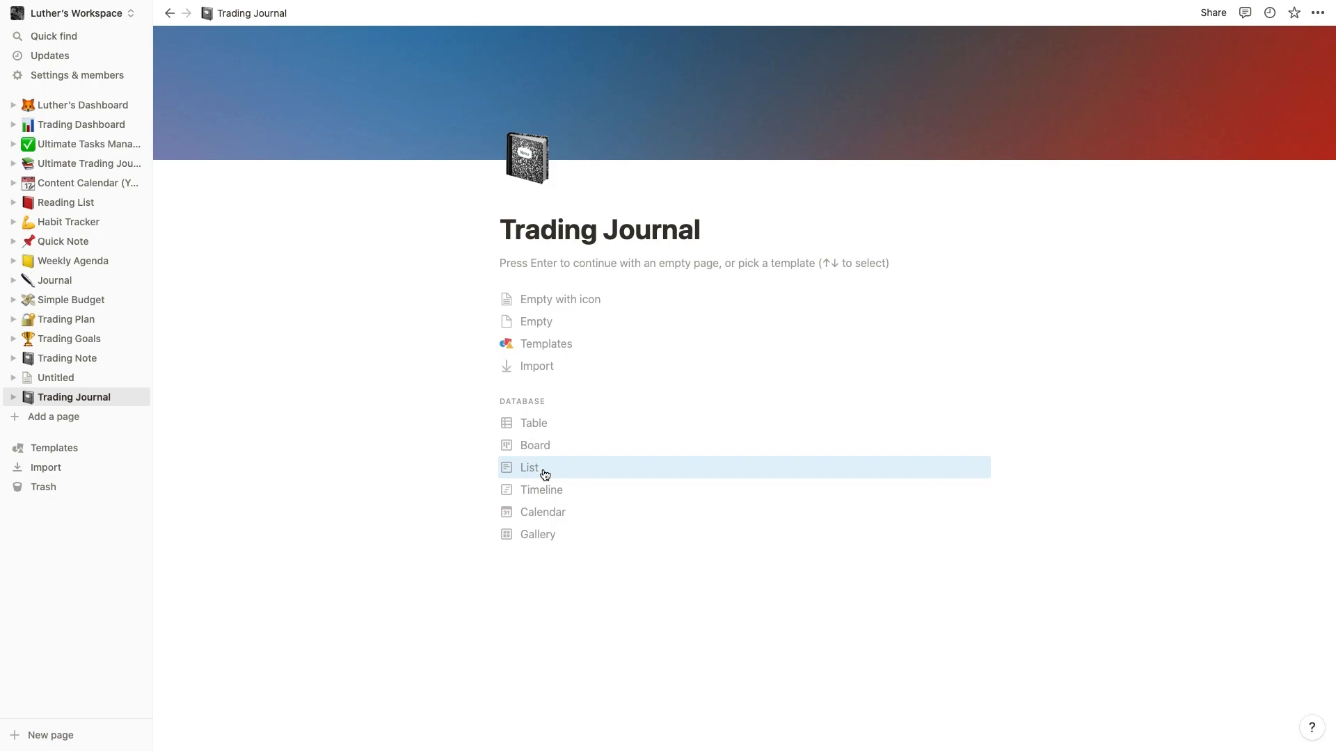
Make the Trading Journal page a table backed by a new database and rename its Name column to "Pair".
click(534, 424)
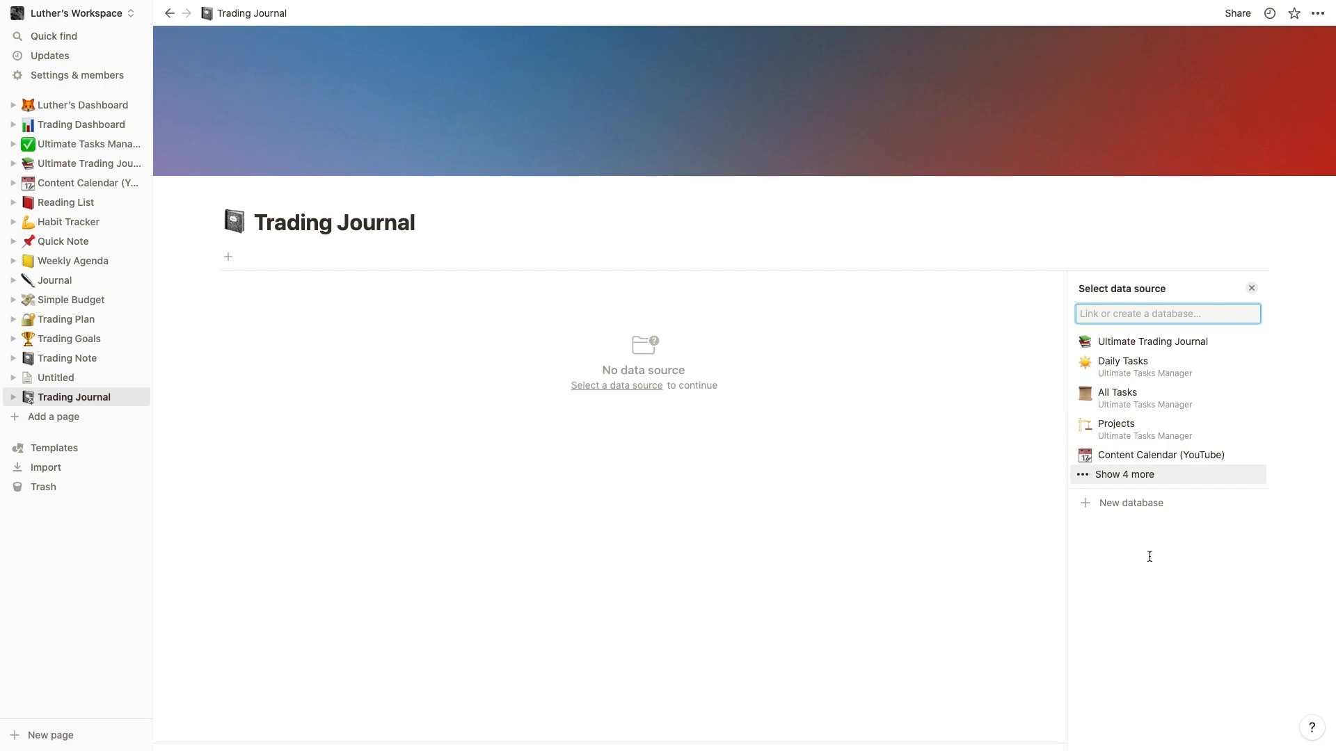
click(1133, 506)
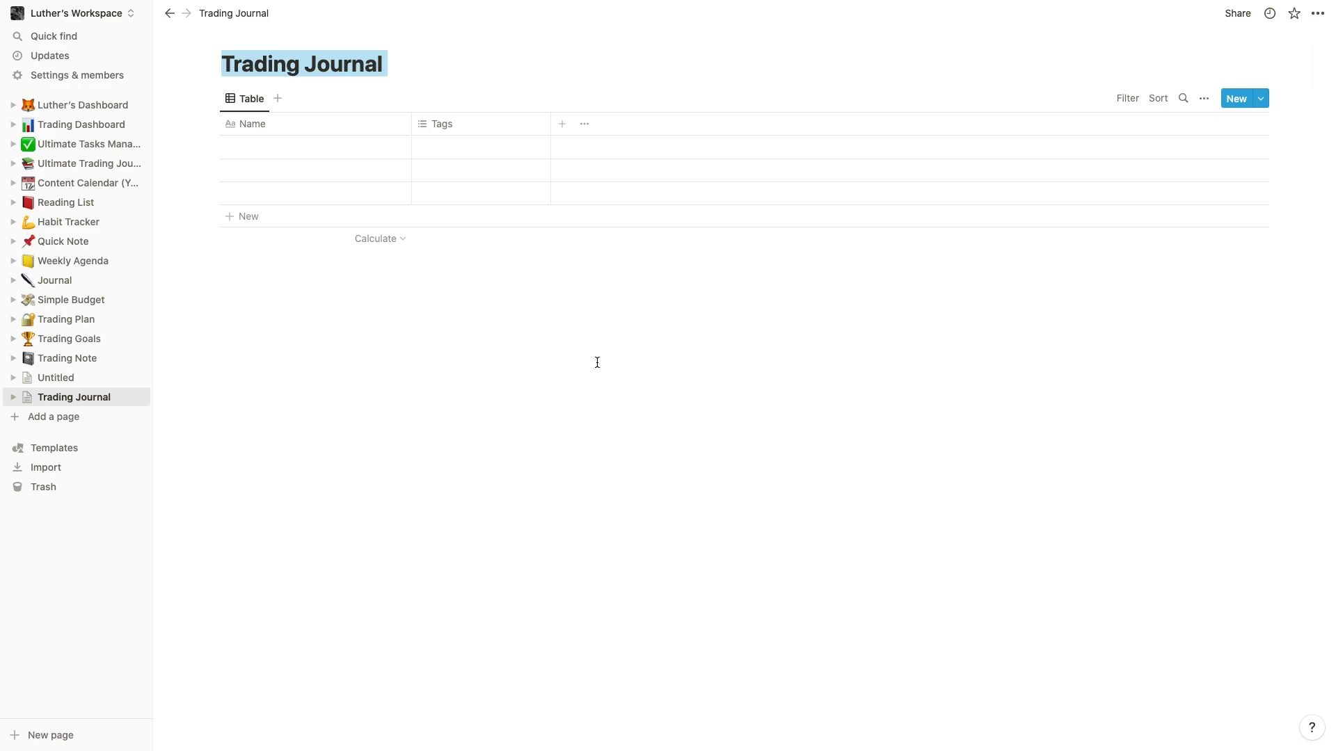
click(288, 127)
key(BackSpace)
key(BackSpace)
key(BackSpace)
key(BackSpace)
text(Pair)
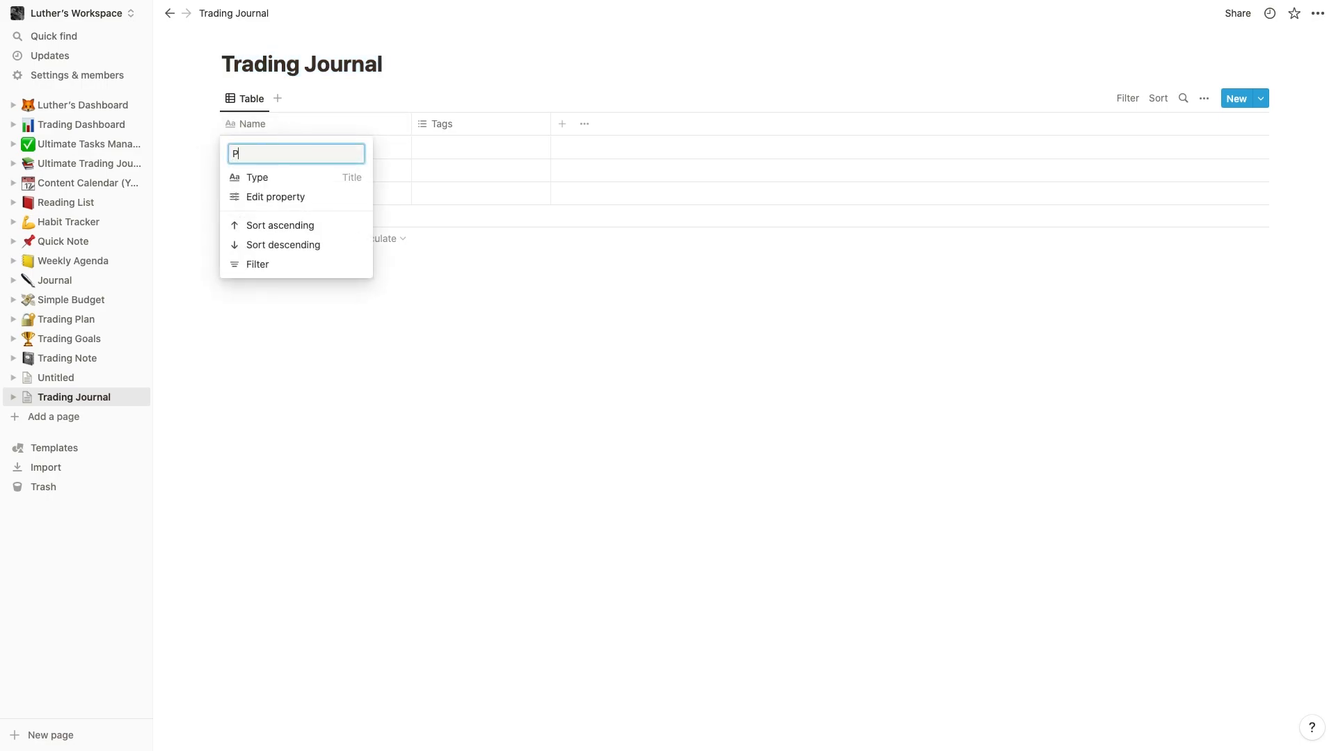
click(469, 121)
Rename the Tags column of the Trading Journal table to "Position".
click(466, 122)
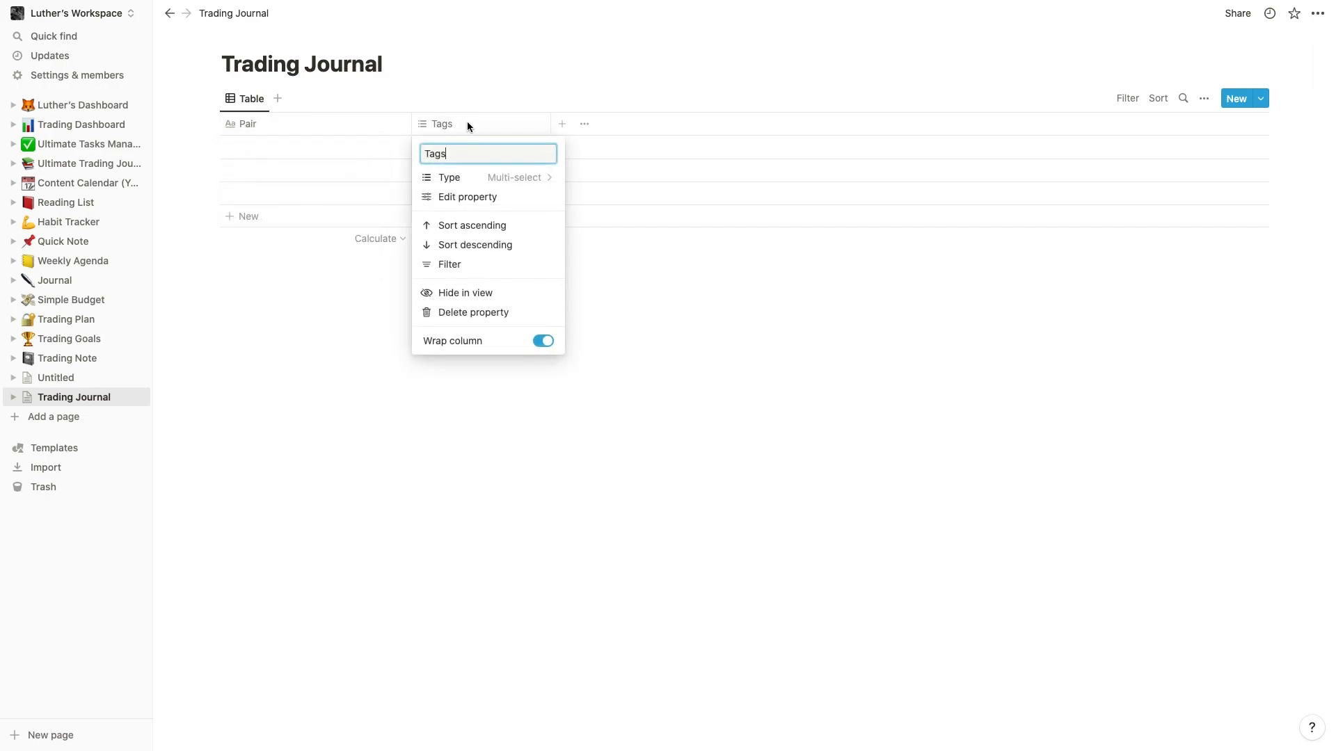
key(ctrl+a)
key(BackSpace)
text(Position)
key(Return)
Add a new text property named "Stop Loss" after the Position column.
click(561, 126)
key(BackSpace)
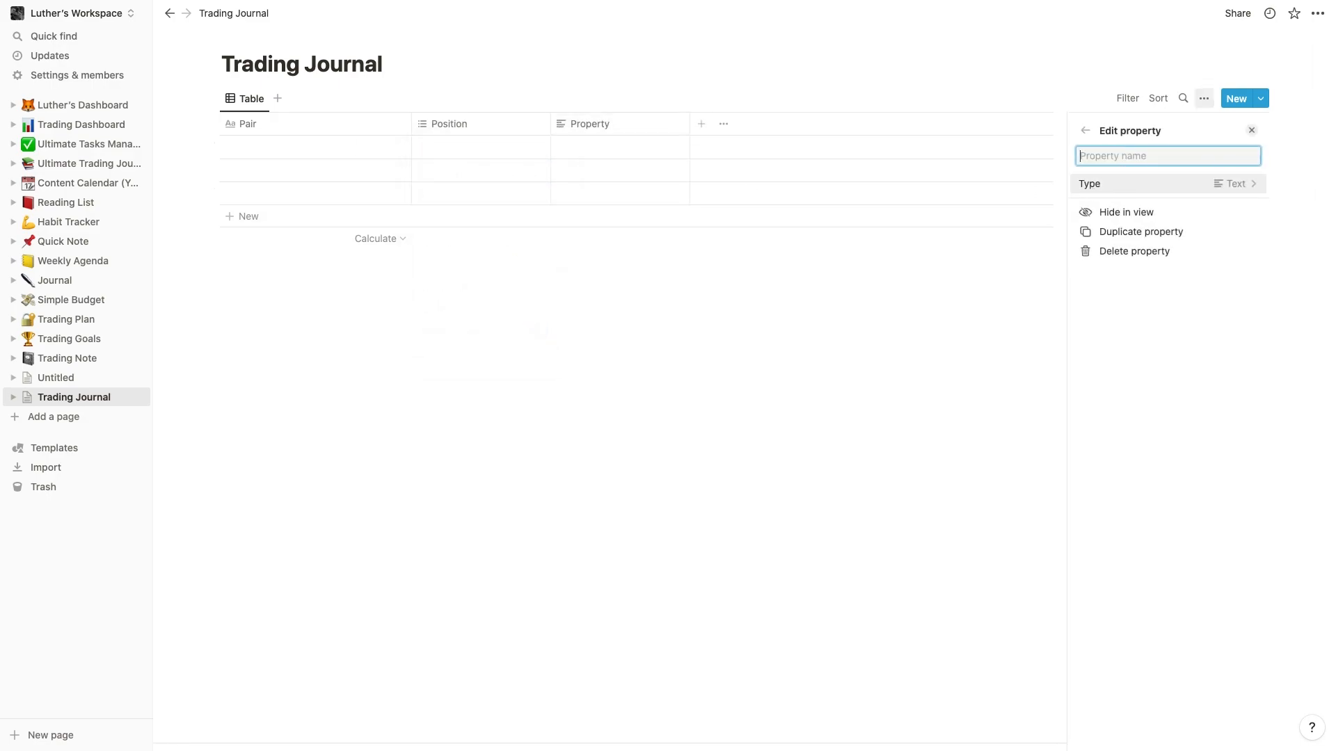
text(Stop Loss)
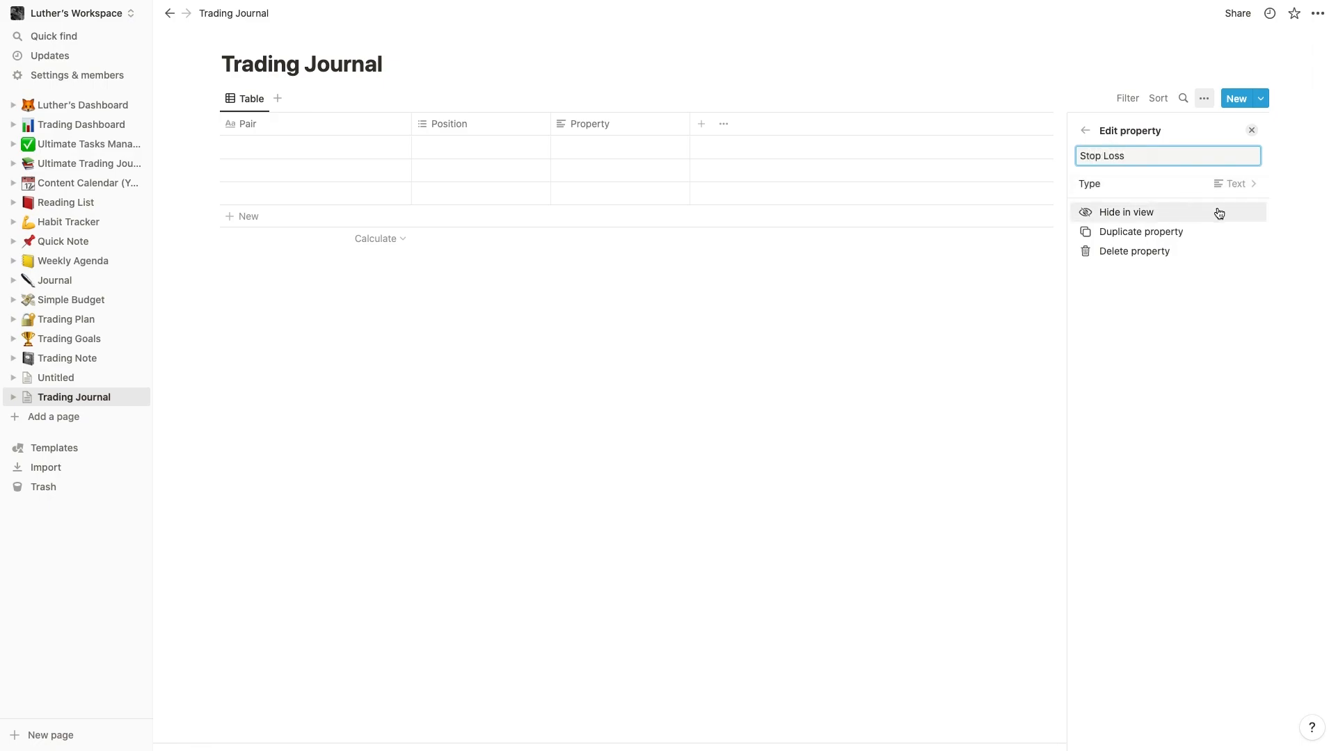
click(988, 288)
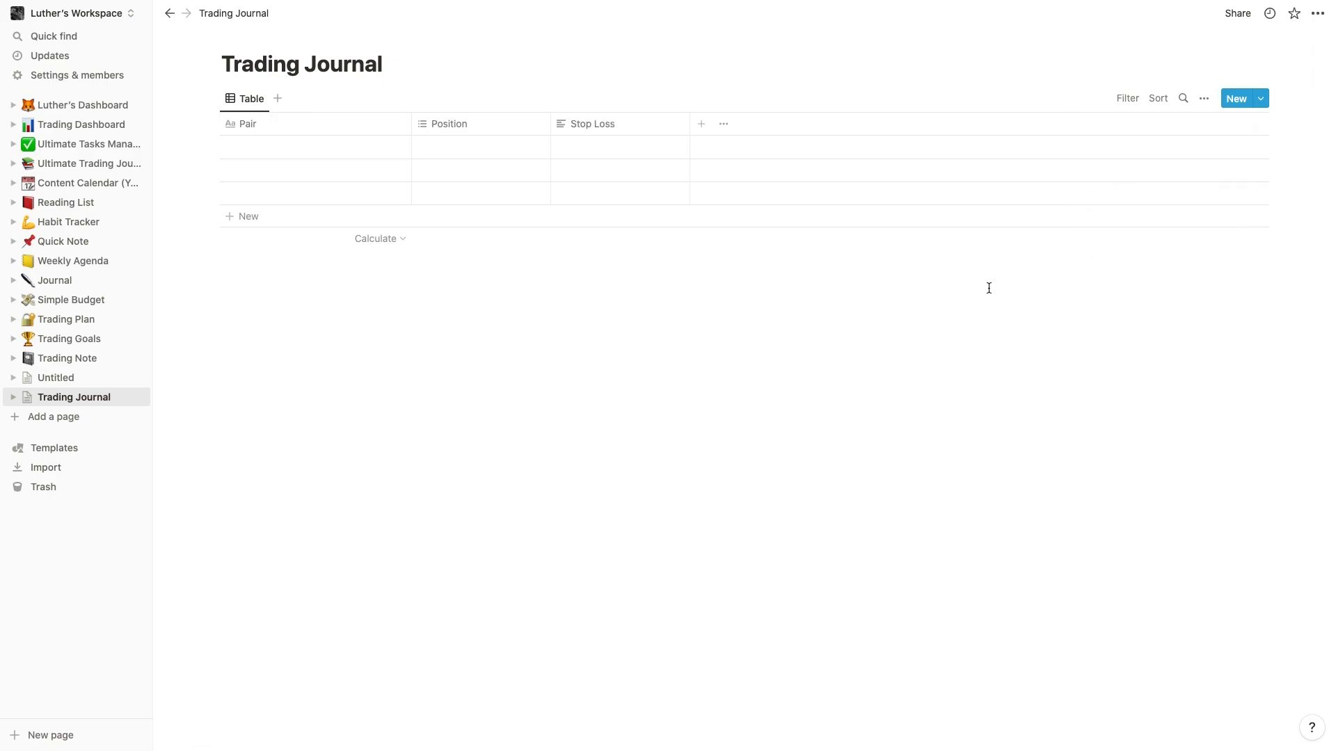
Add two more text properties after Stop Loss, named "open" and "close".
click(701, 124)
key(BackSpace)
text(open)
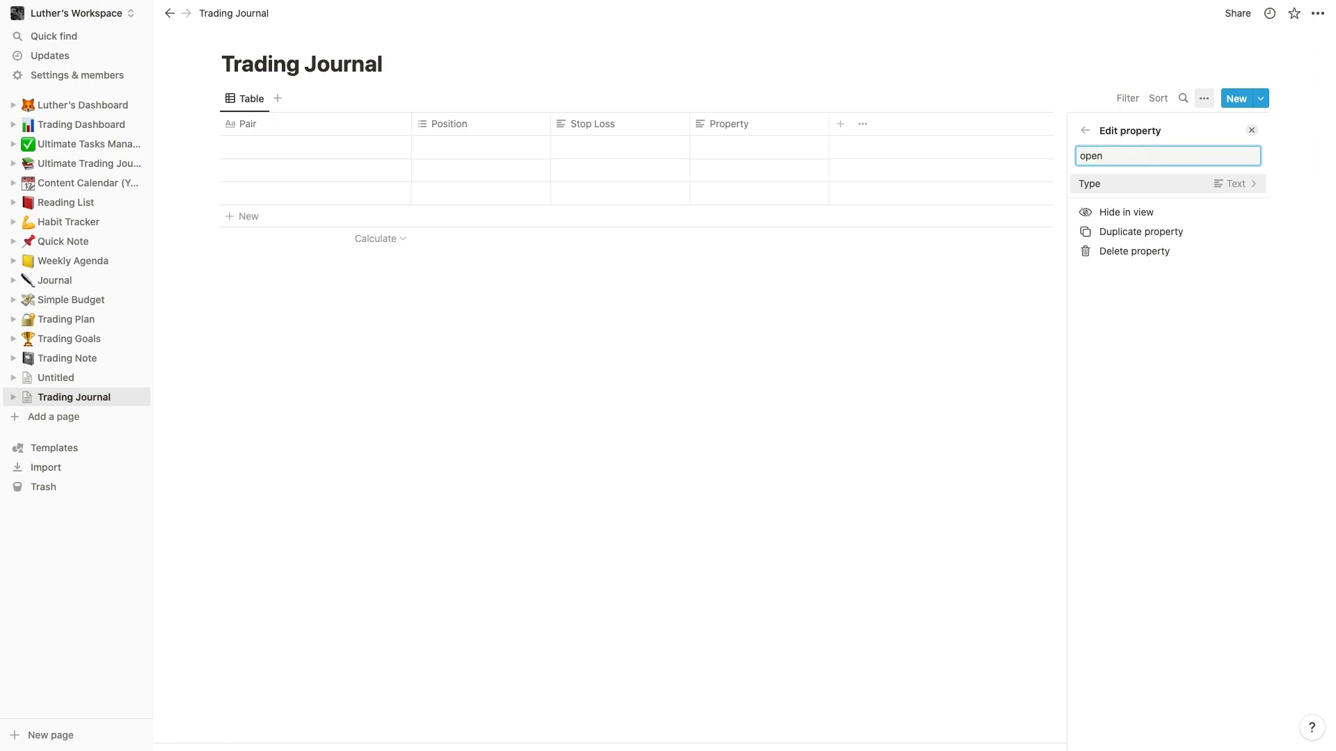
click(999, 304)
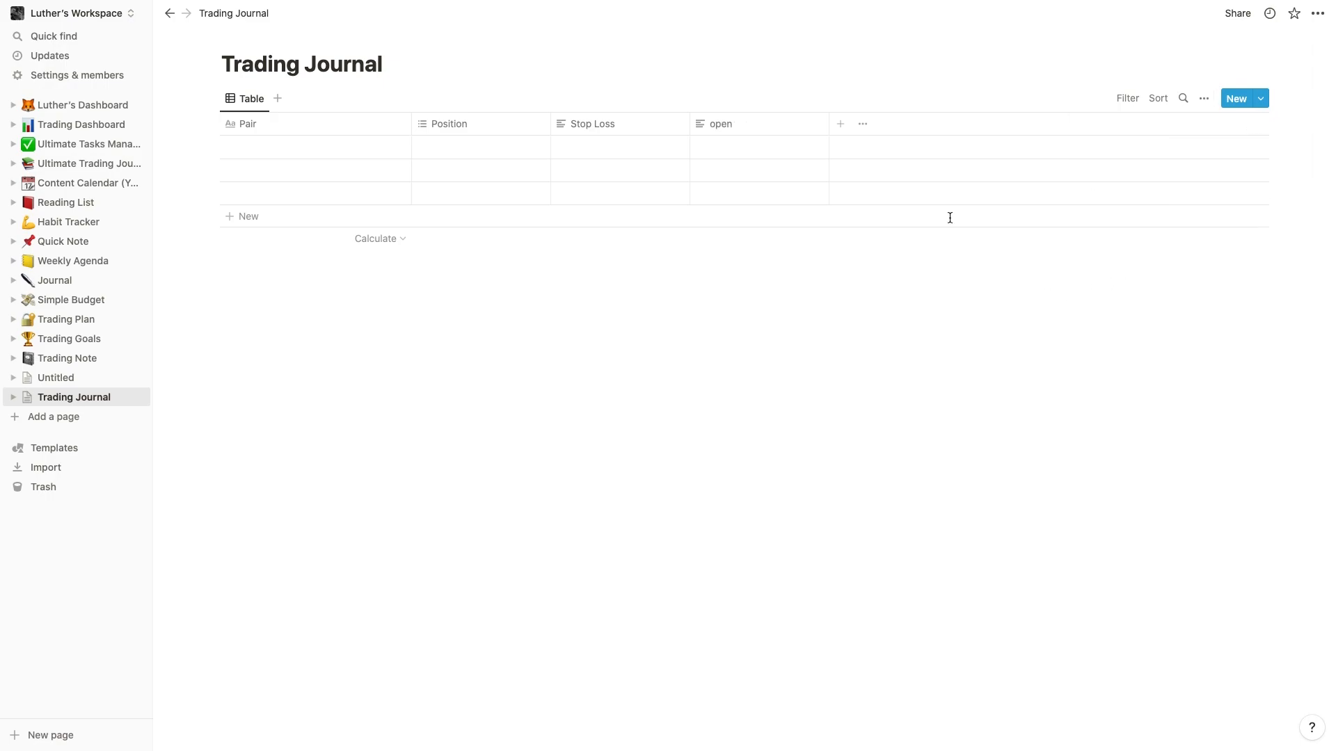
click(840, 124)
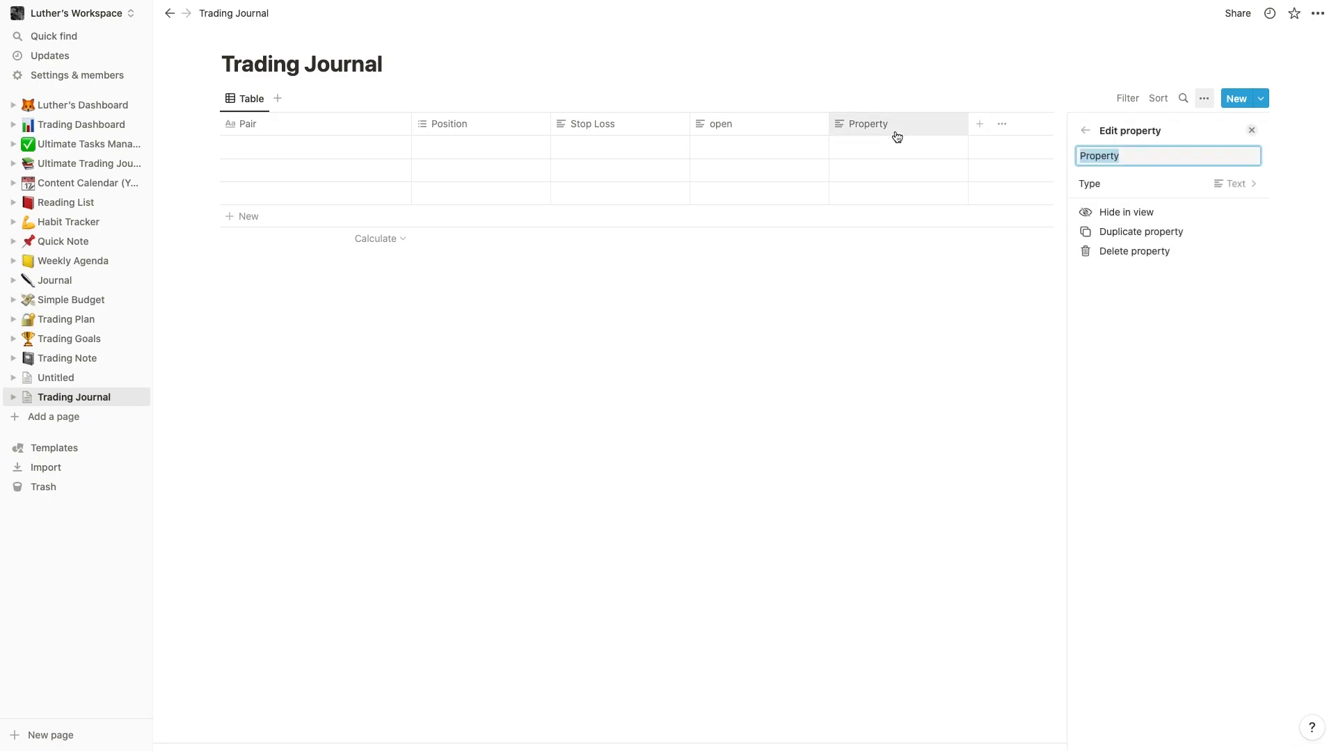
text(close)
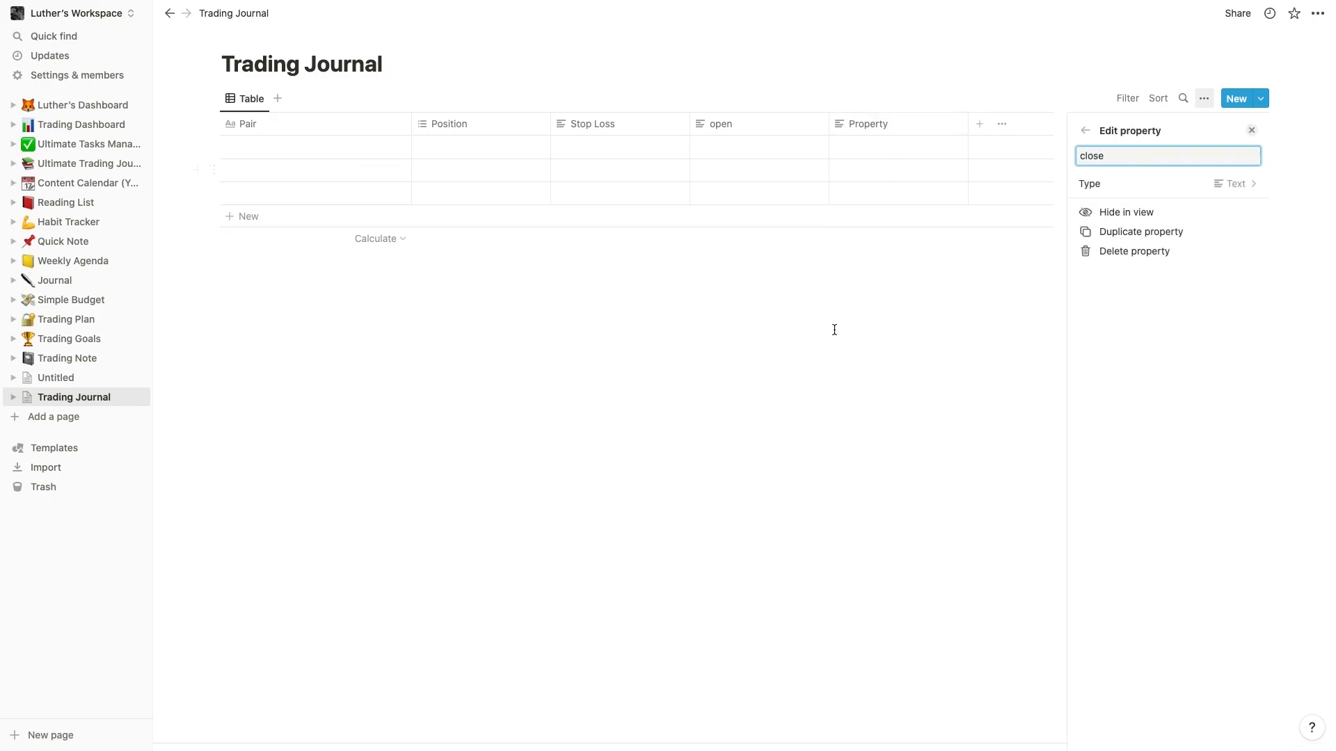
click(944, 301)
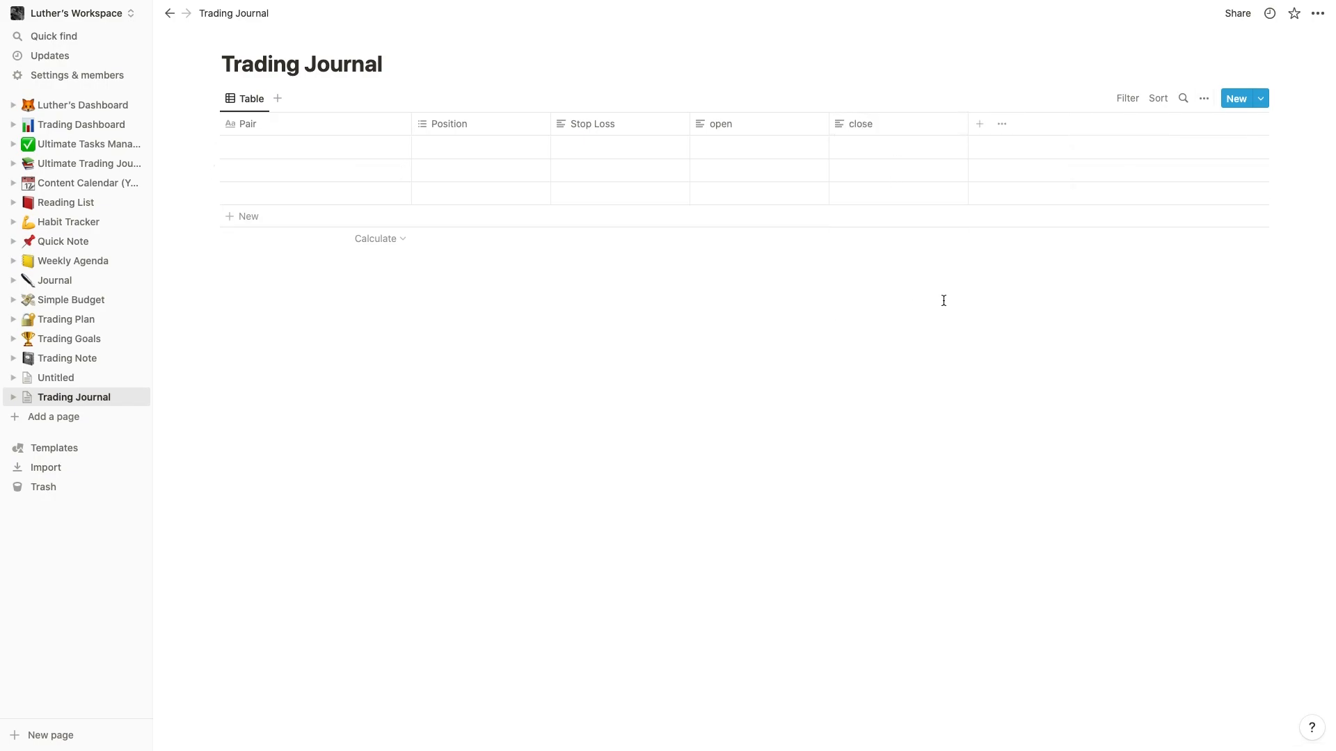
Add a text property named "R:R" after the close column.
click(985, 130)
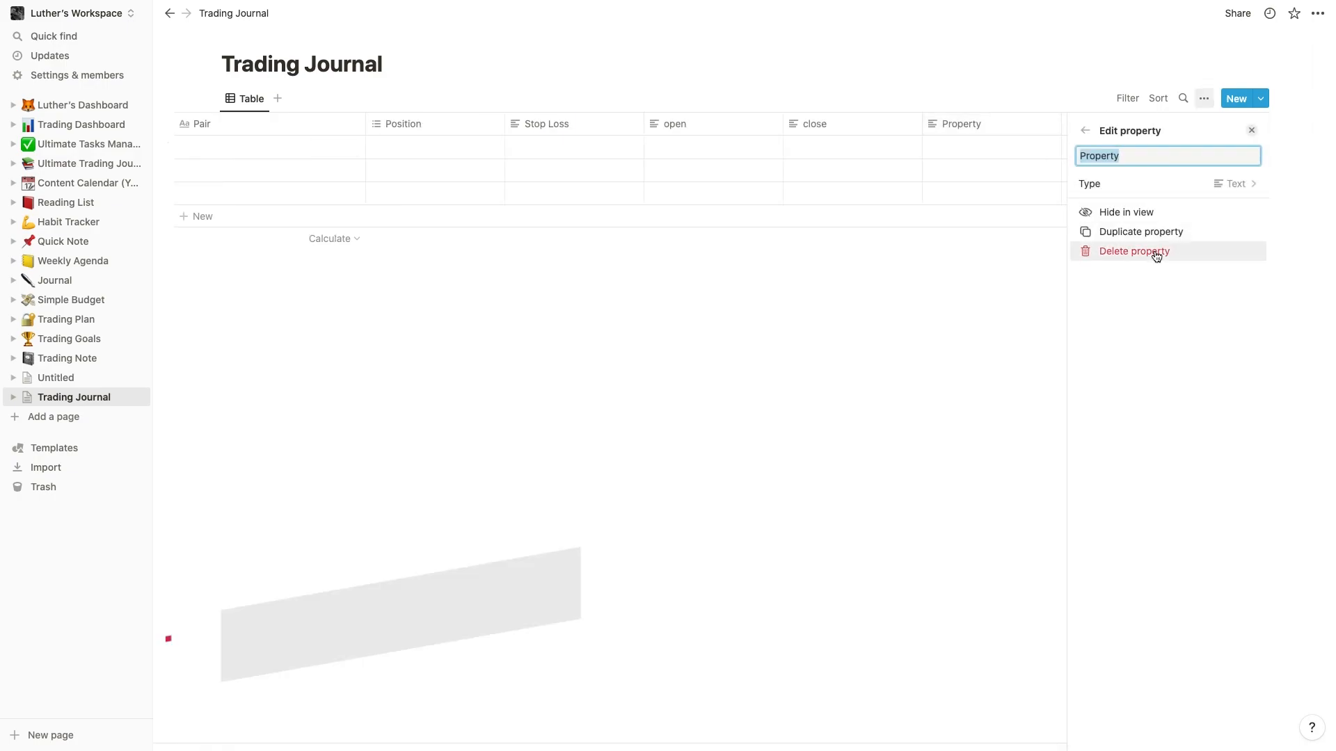
text(R:)
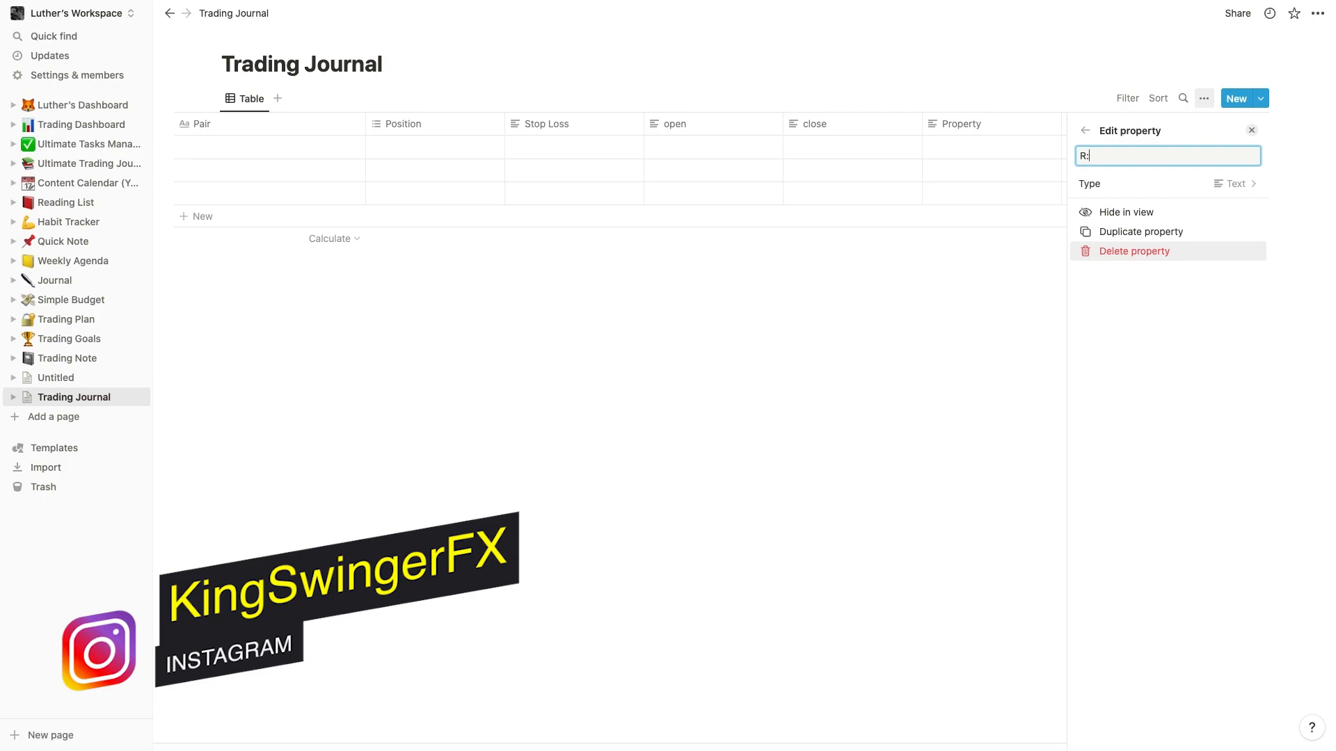
text(R)
click(1004, 369)
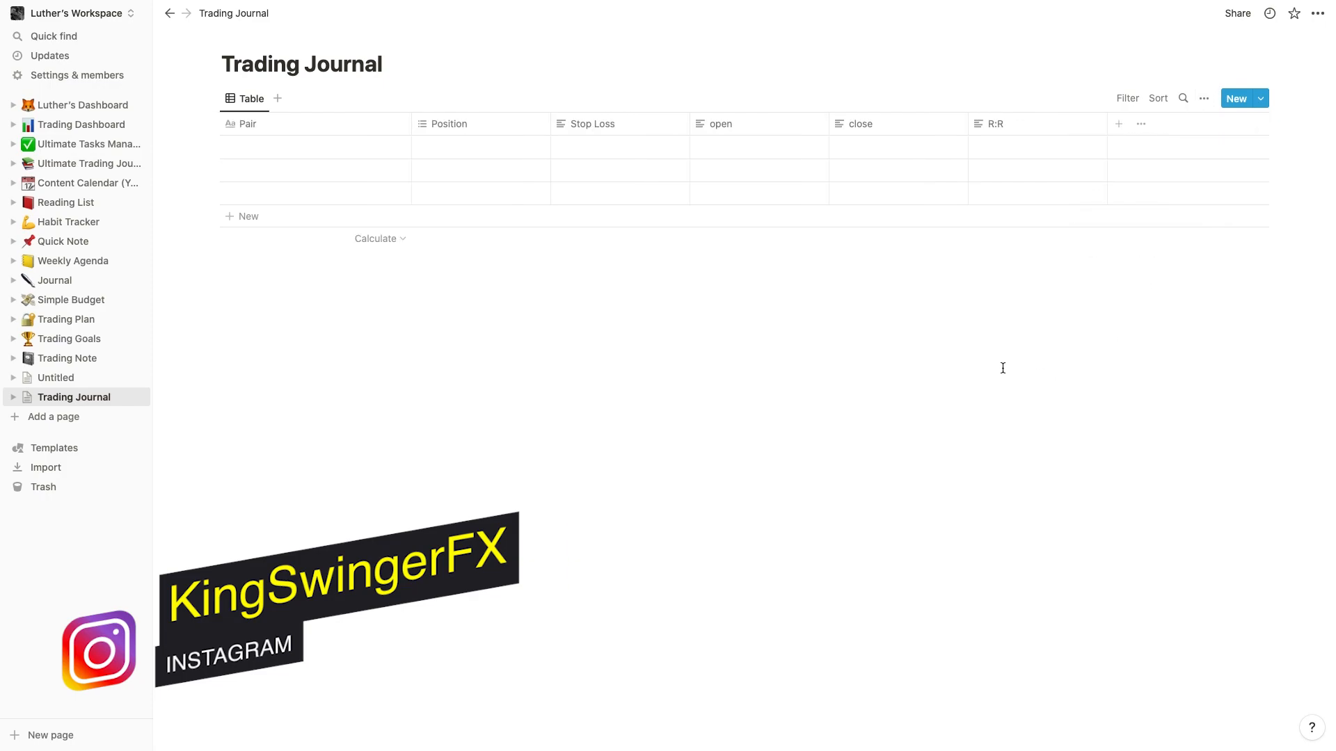
Add a text property named "Confirmations" after the R:R column.
click(1119, 130)
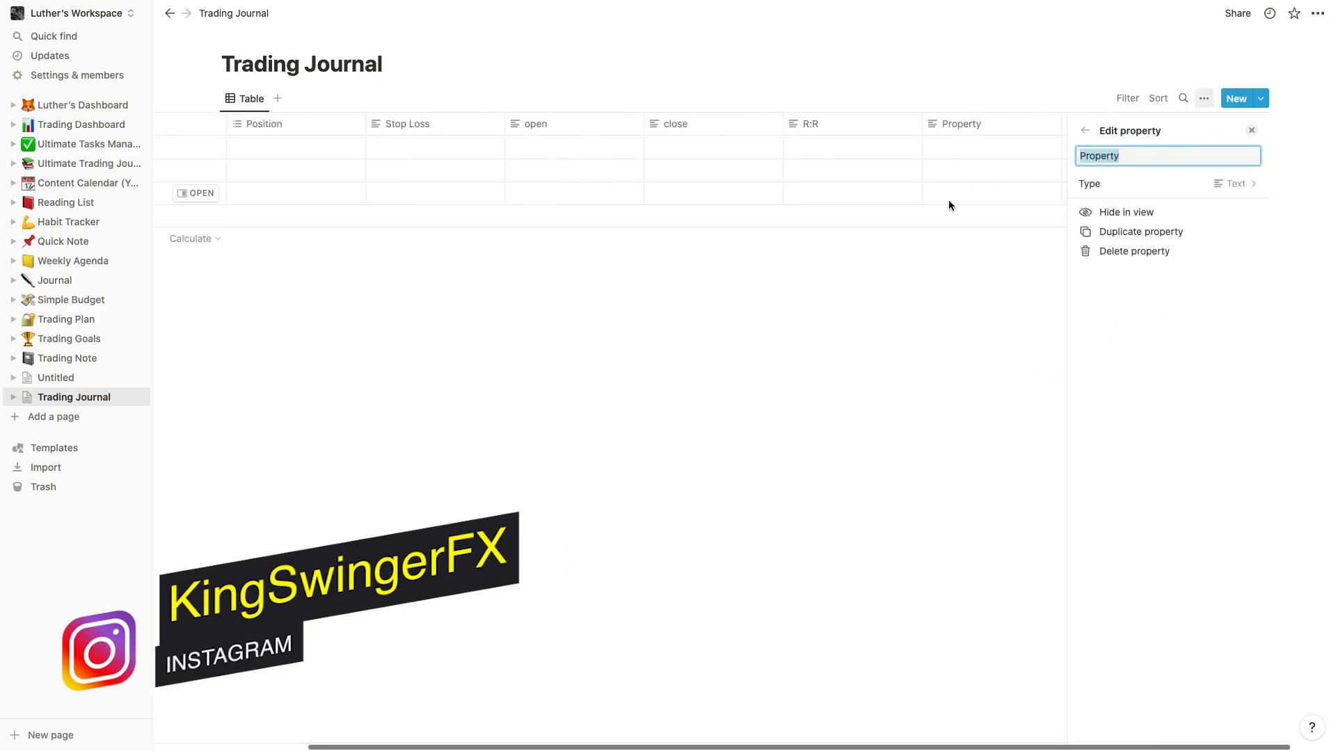
key(BackSpace)
text(C)
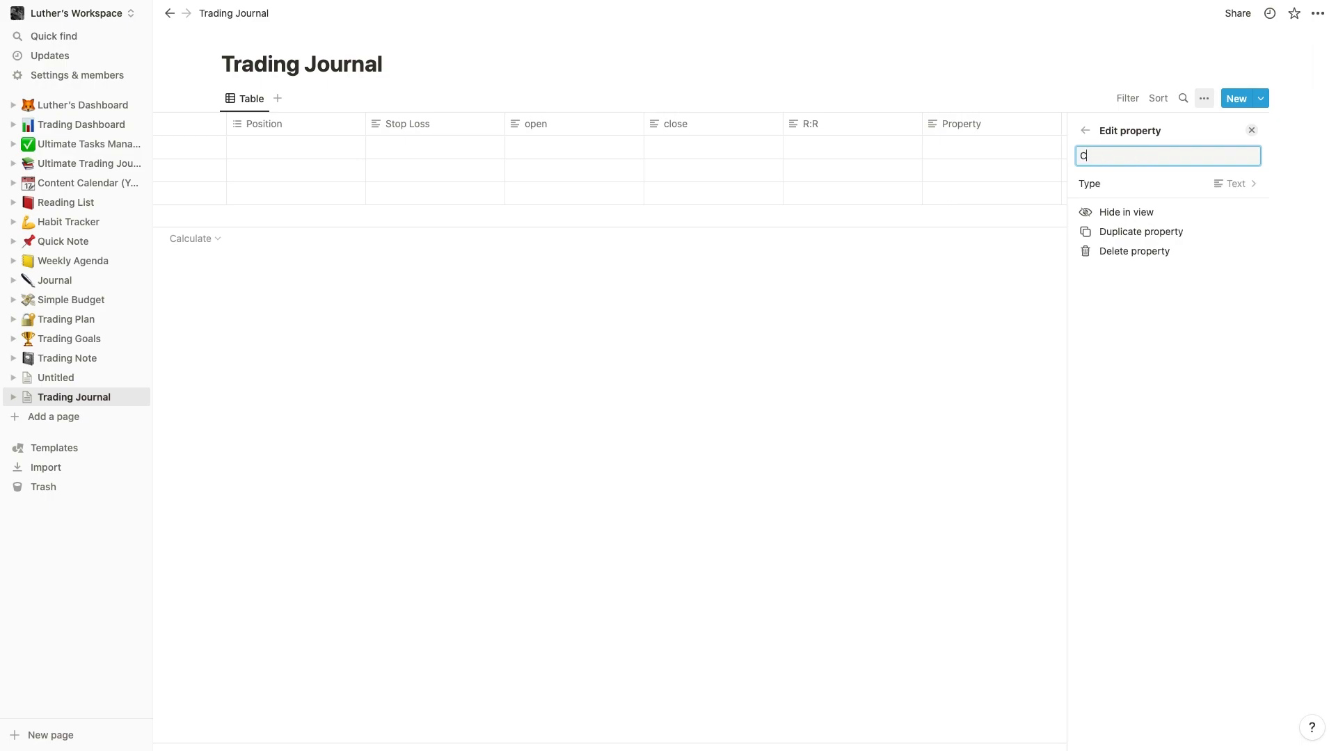
text(onfirmations)
click(896, 319)
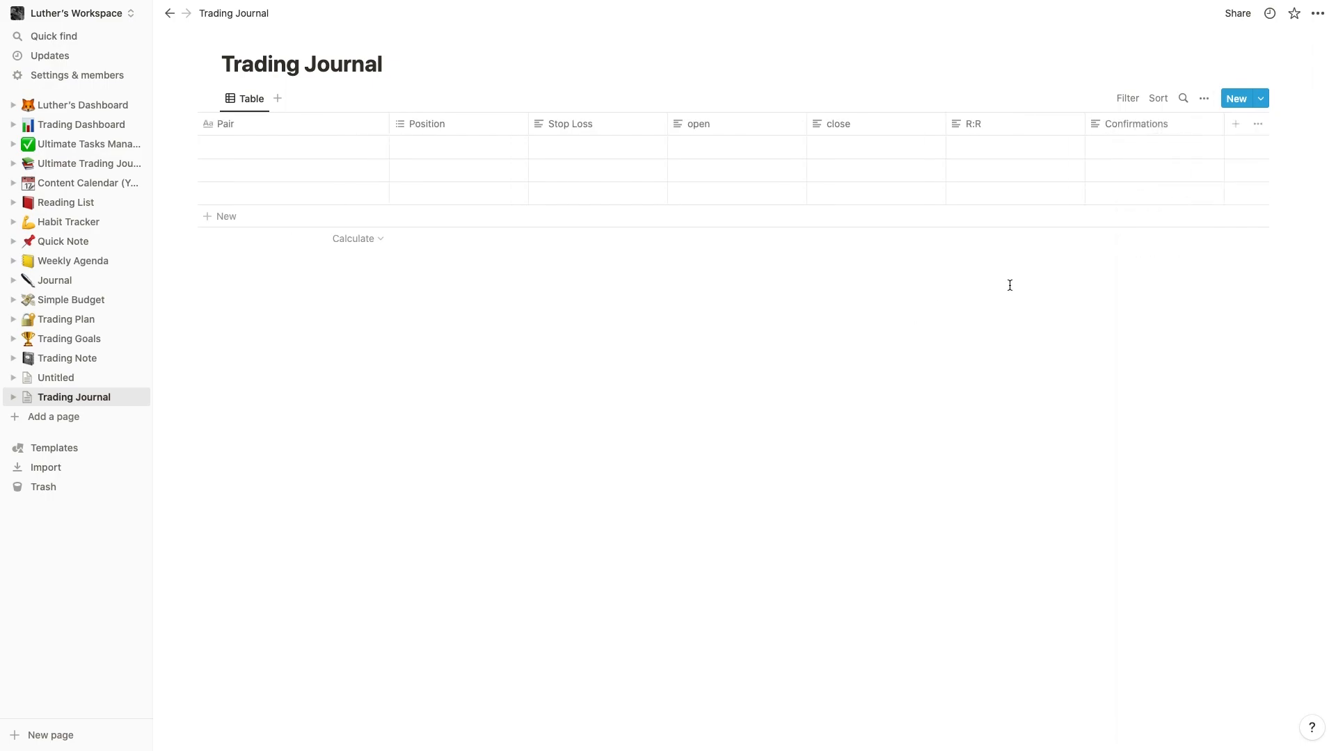
Add a text property named "Result" as the last column of the table.
click(1235, 124)
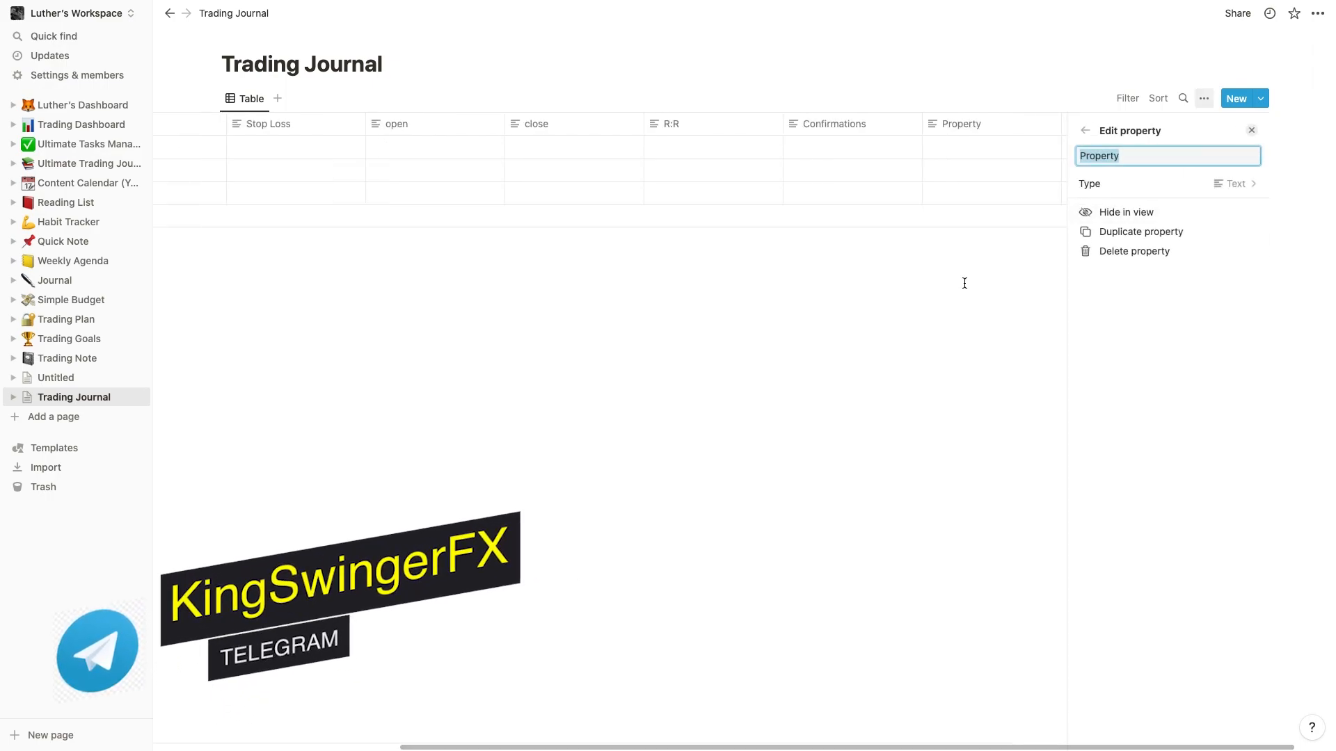
text(RE)
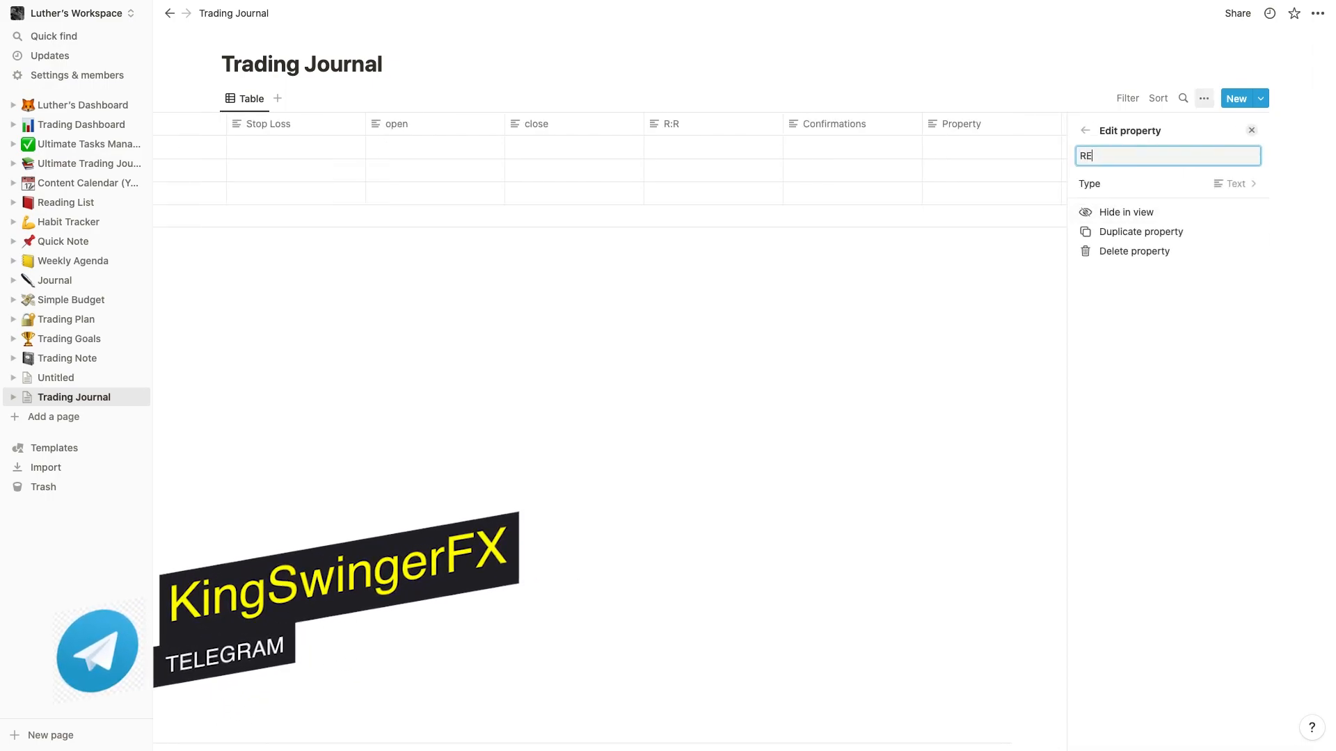
text(esult)
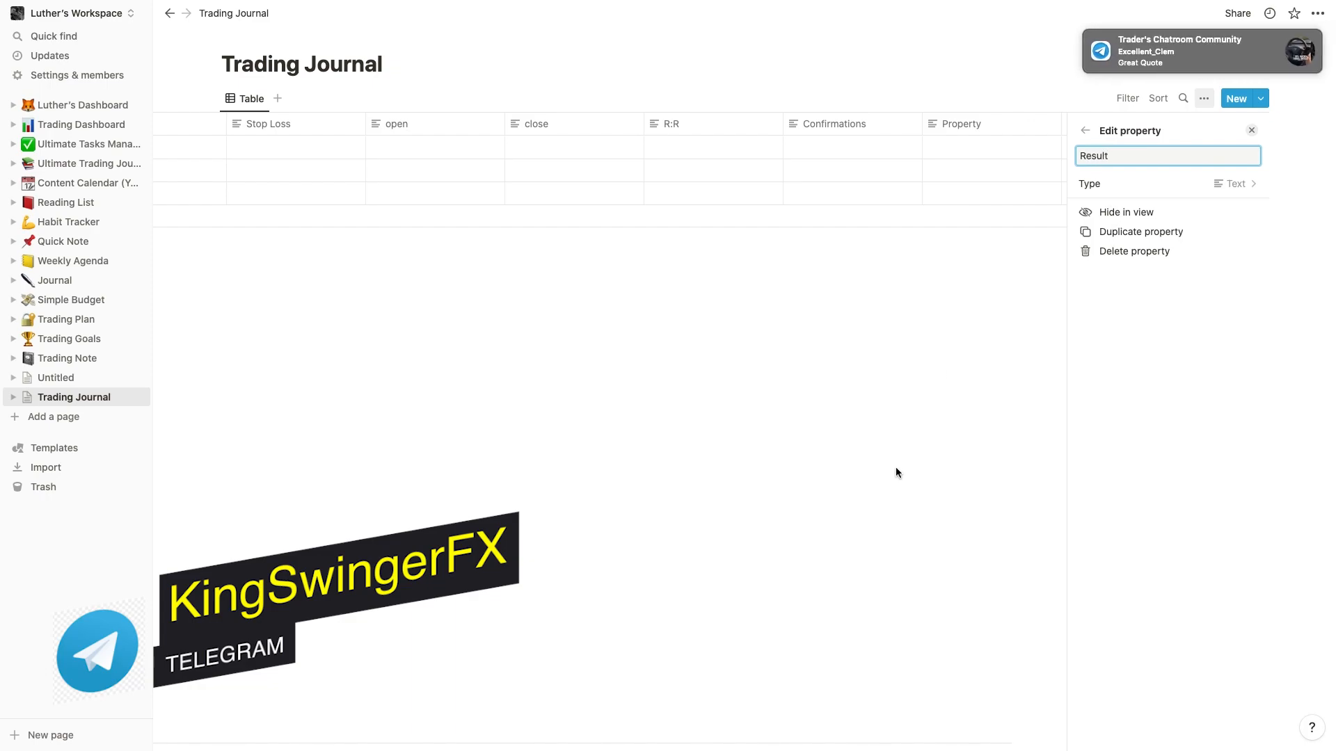
click(885, 483)
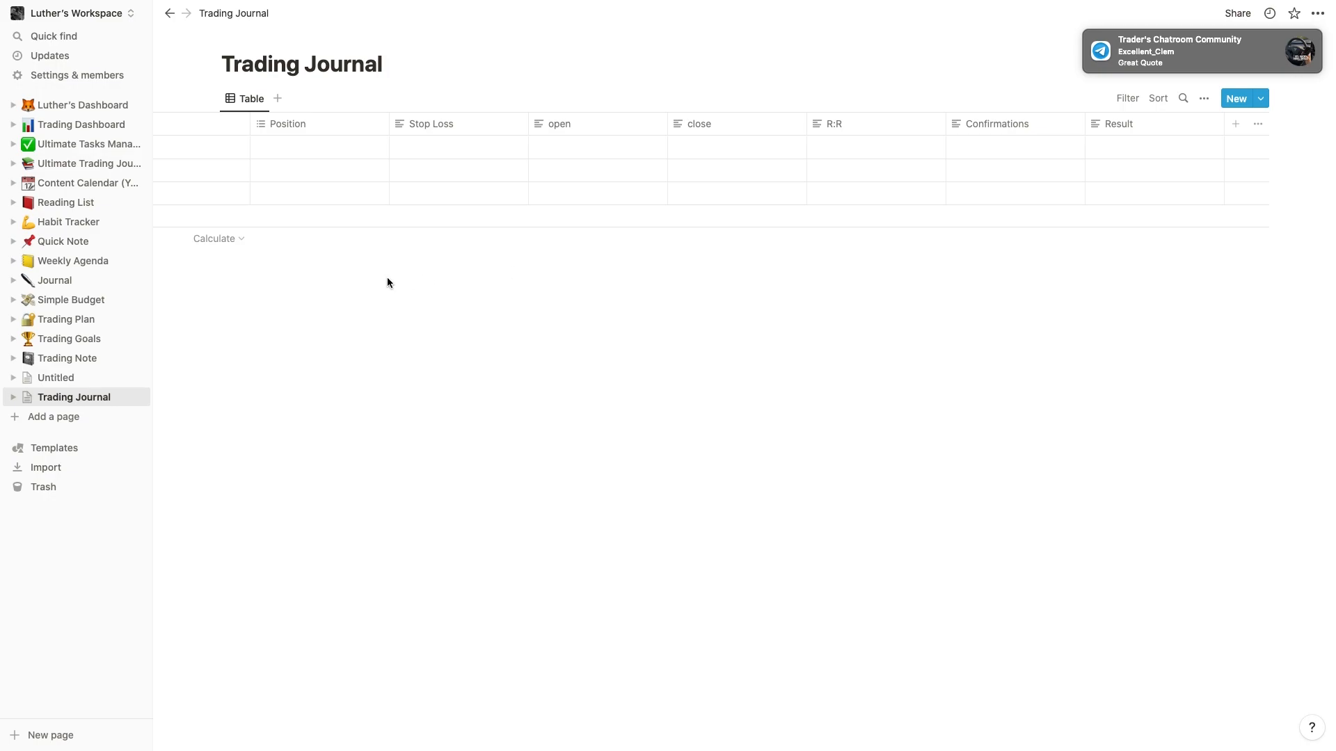
scroll(403, 218, left, 3)
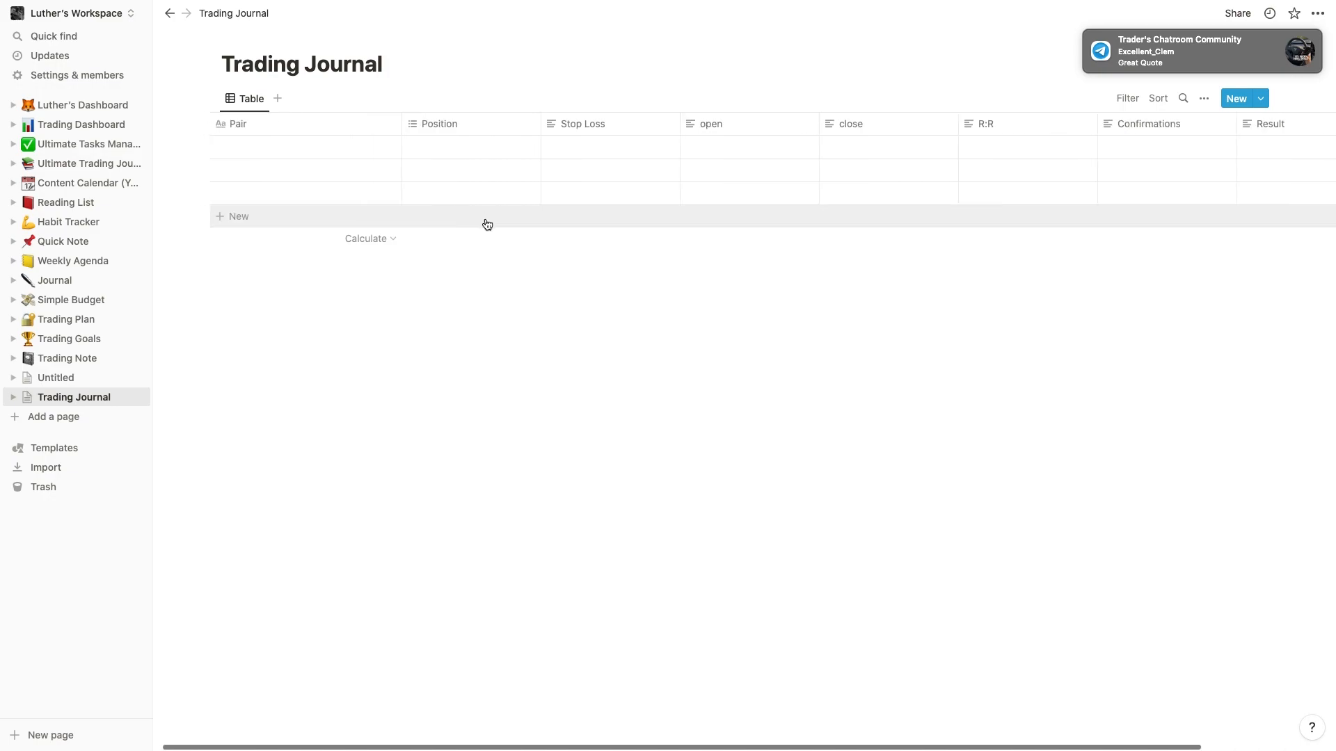
Check the Ultimate Trading Journal's table layout and narrow all Trading Journal columns from Pair to Result, keeping Confirmations the widest.
click(74, 165)
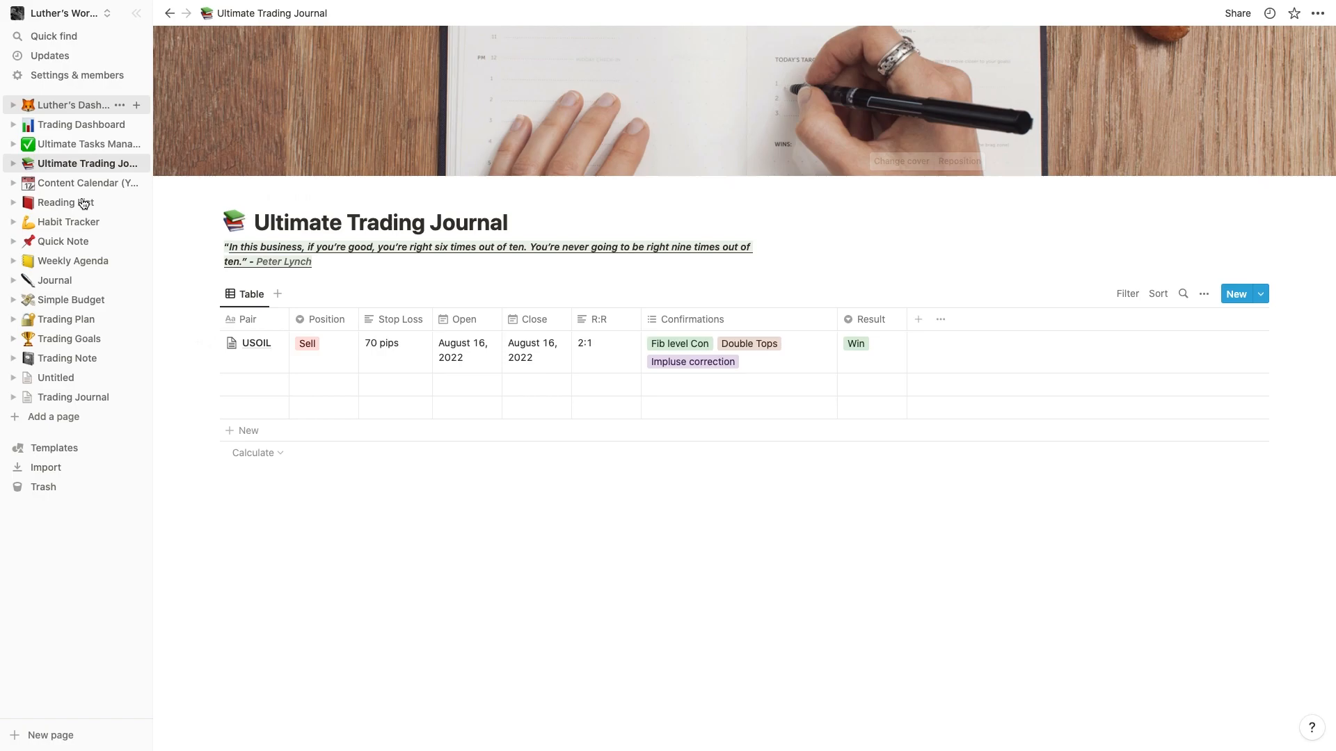
click(63, 398)
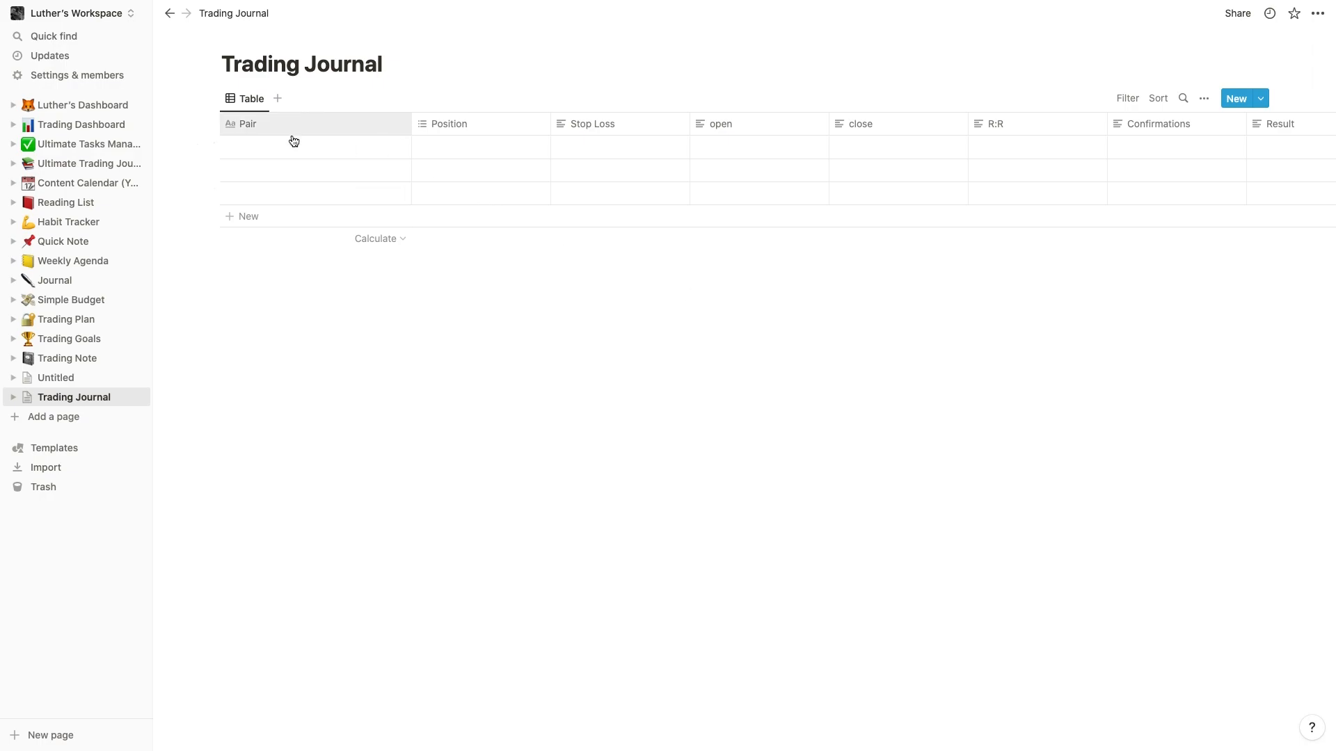
drag(410, 123, 294, 116)
drag(435, 124, 348, 126)
drag(503, 123, 435, 127)
drag(574, 124, 489, 119)
drag(643, 123, 562, 132)
drag(713, 124, 611, 133)
drag(784, 132, 756, 132)
drag(896, 128, 825, 130)
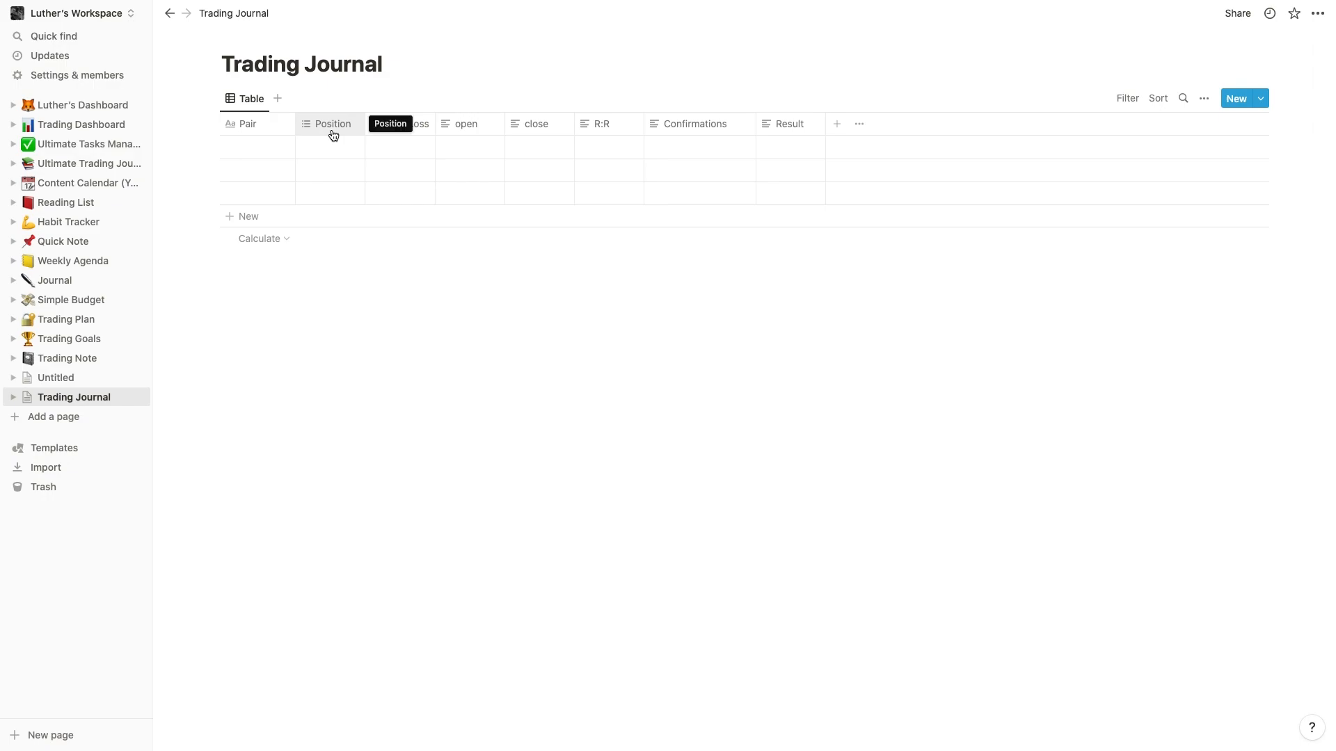
Check the Position options in the Ultimate Trading Journal's USOIL row and change the new Trading Journal's Position property type to Select.
click(90, 163)
click(337, 357)
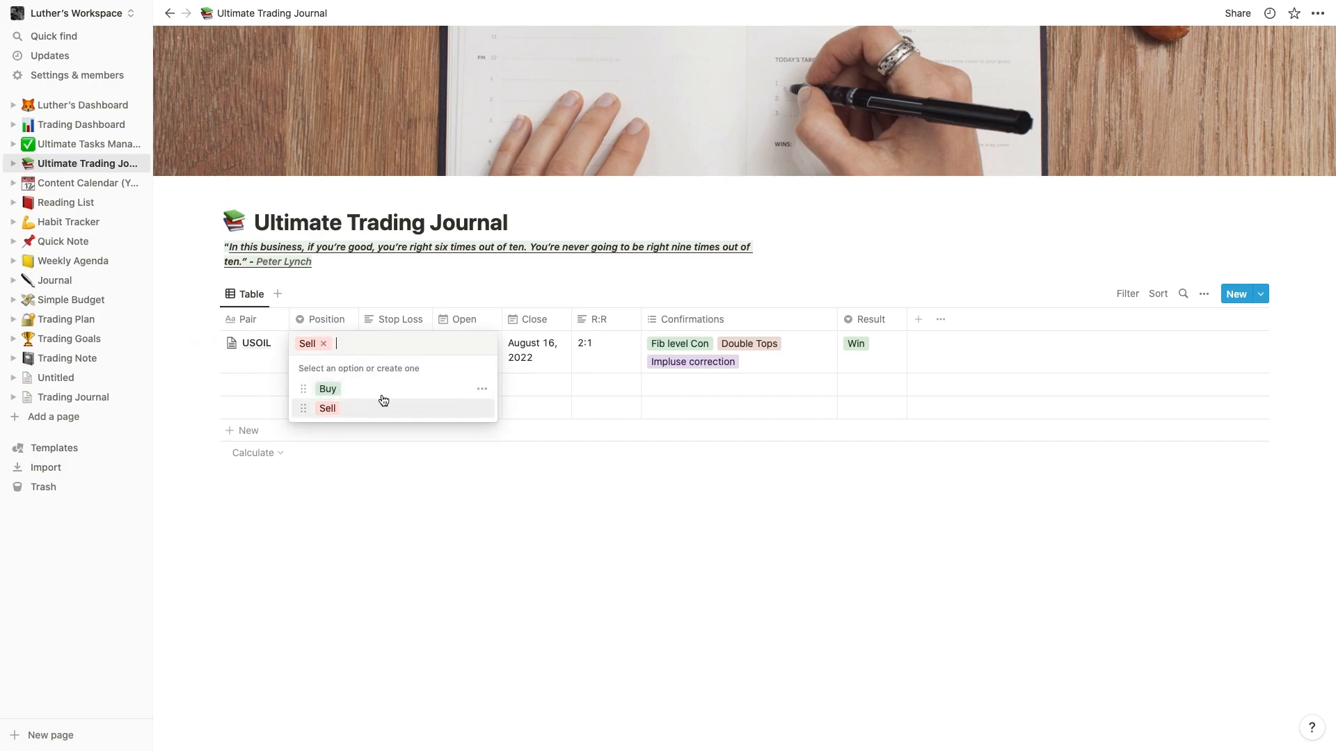
key(Escape)
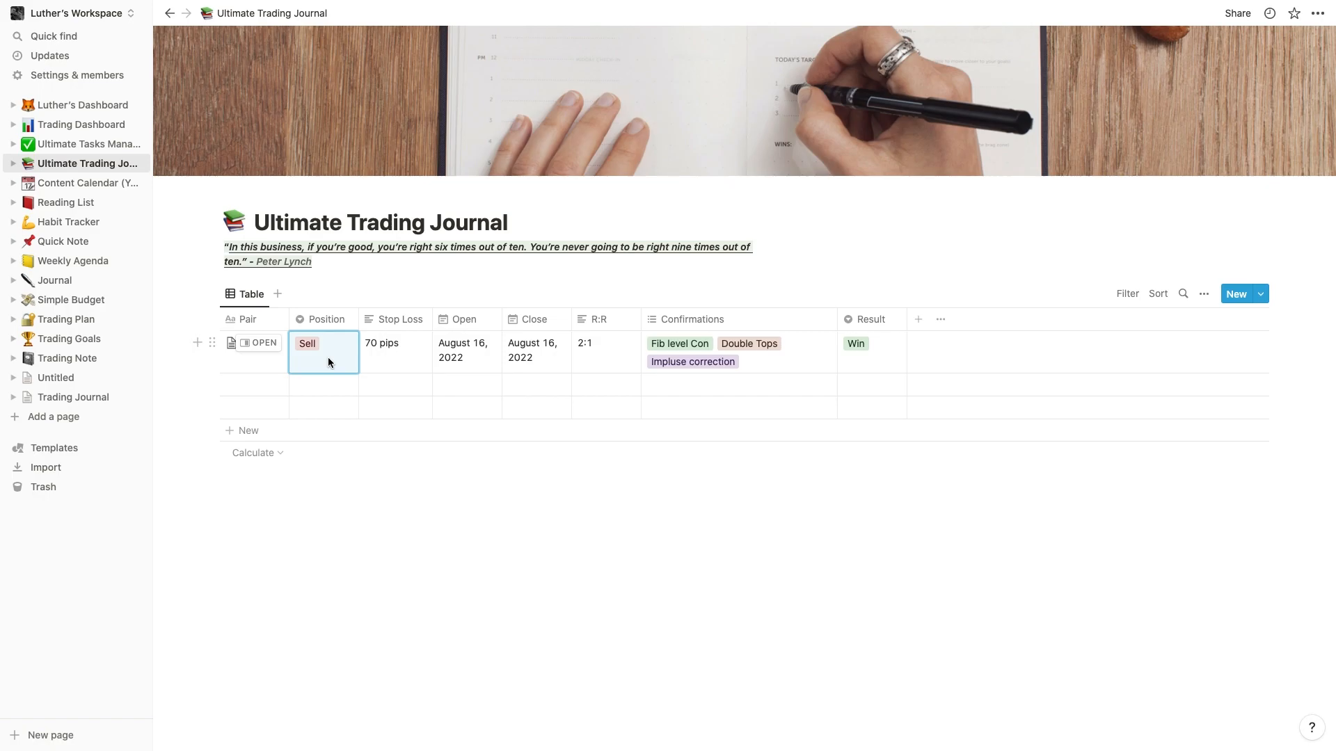
click(70, 401)
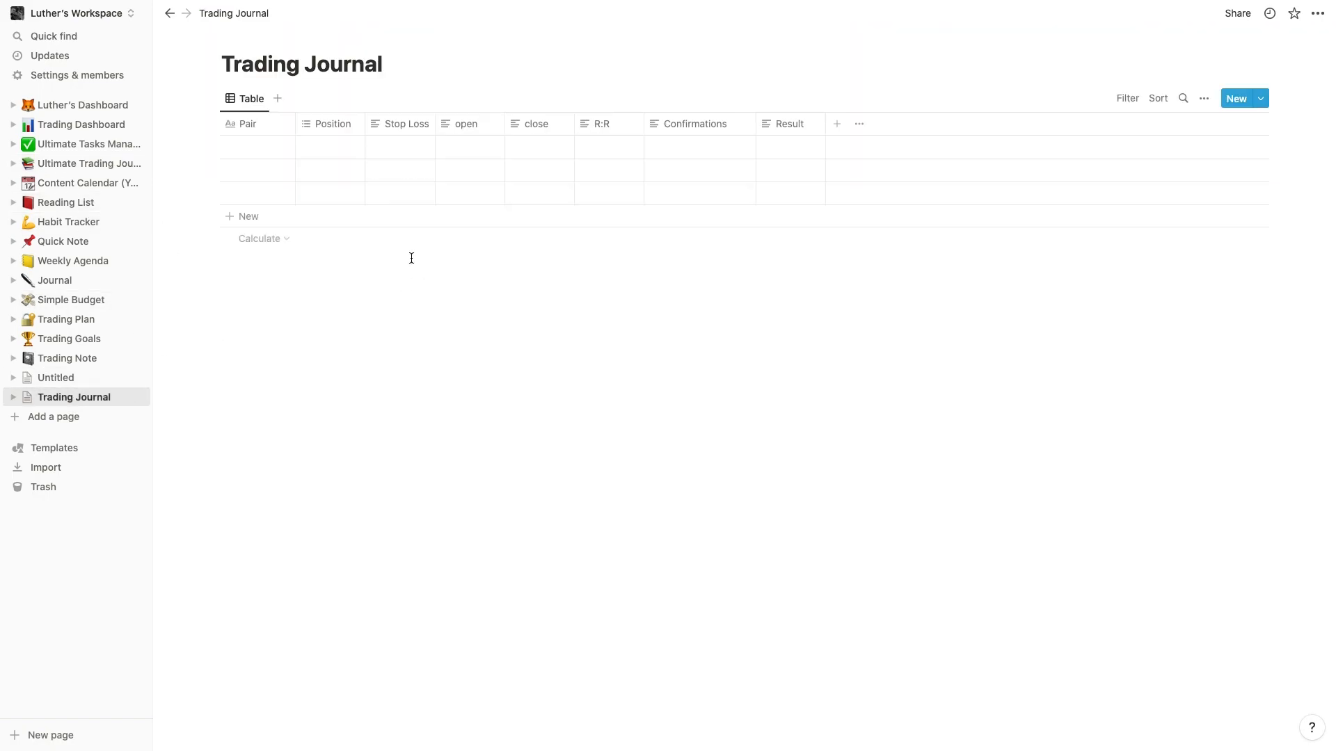
click(329, 125)
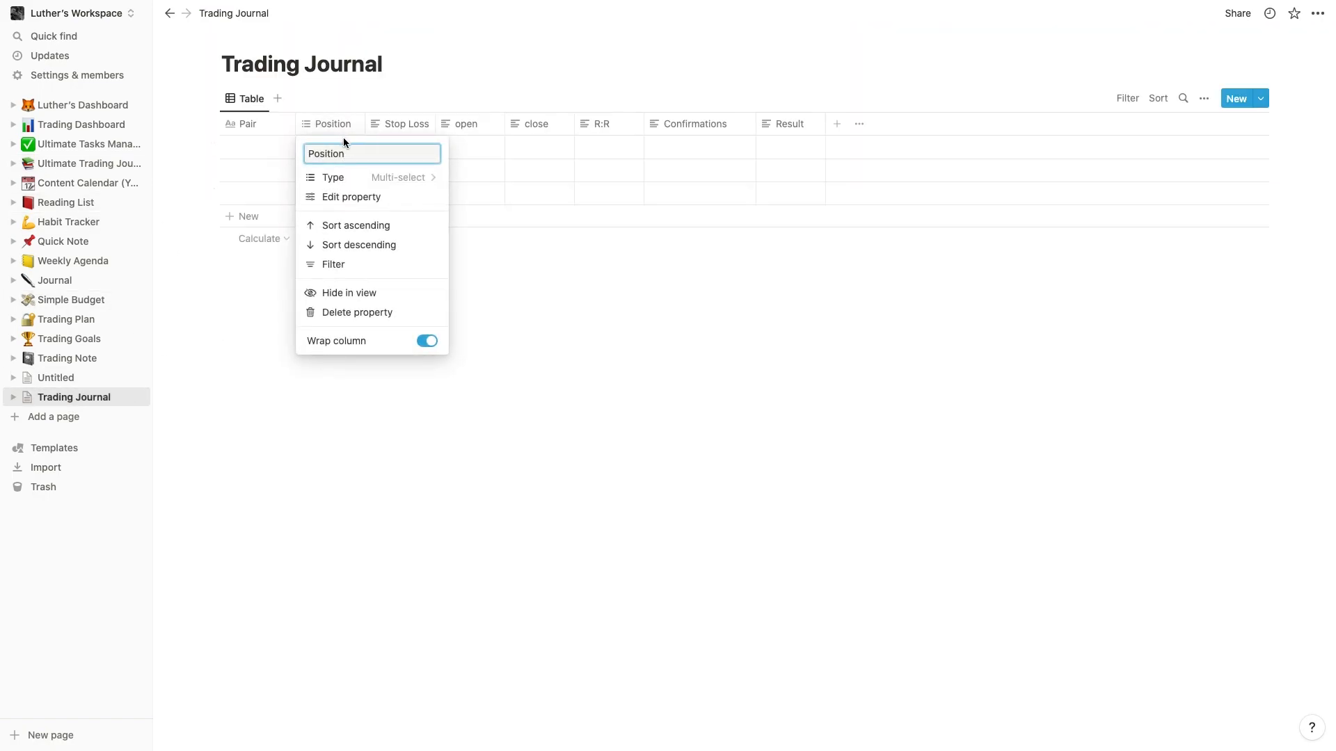
click(341, 199)
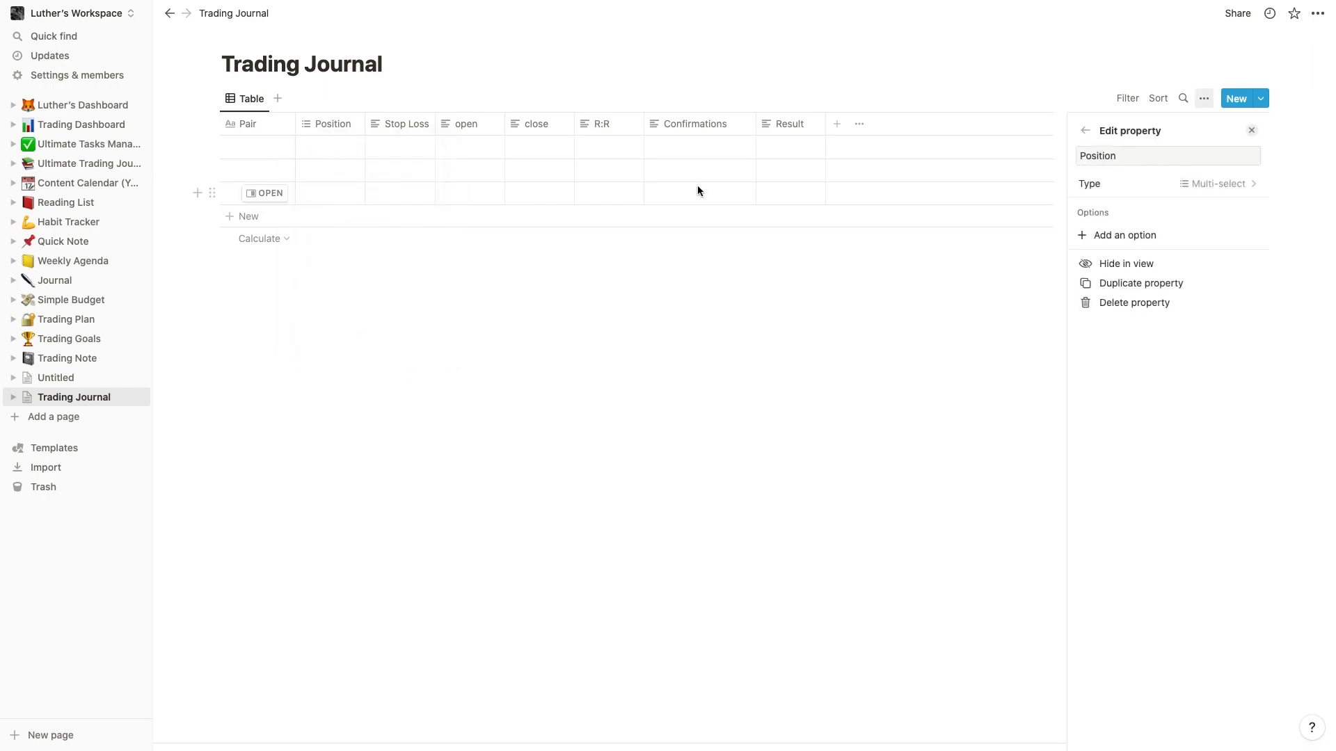
click(1197, 187)
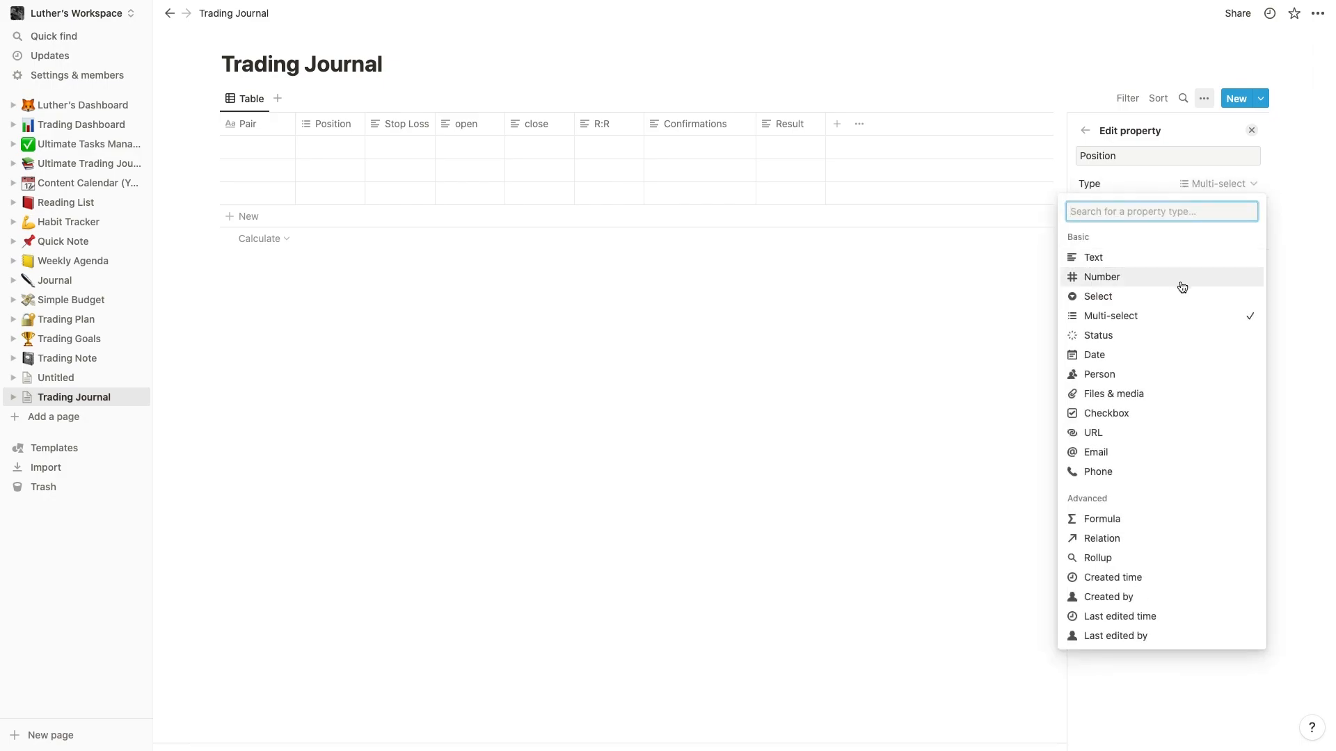
click(1147, 306)
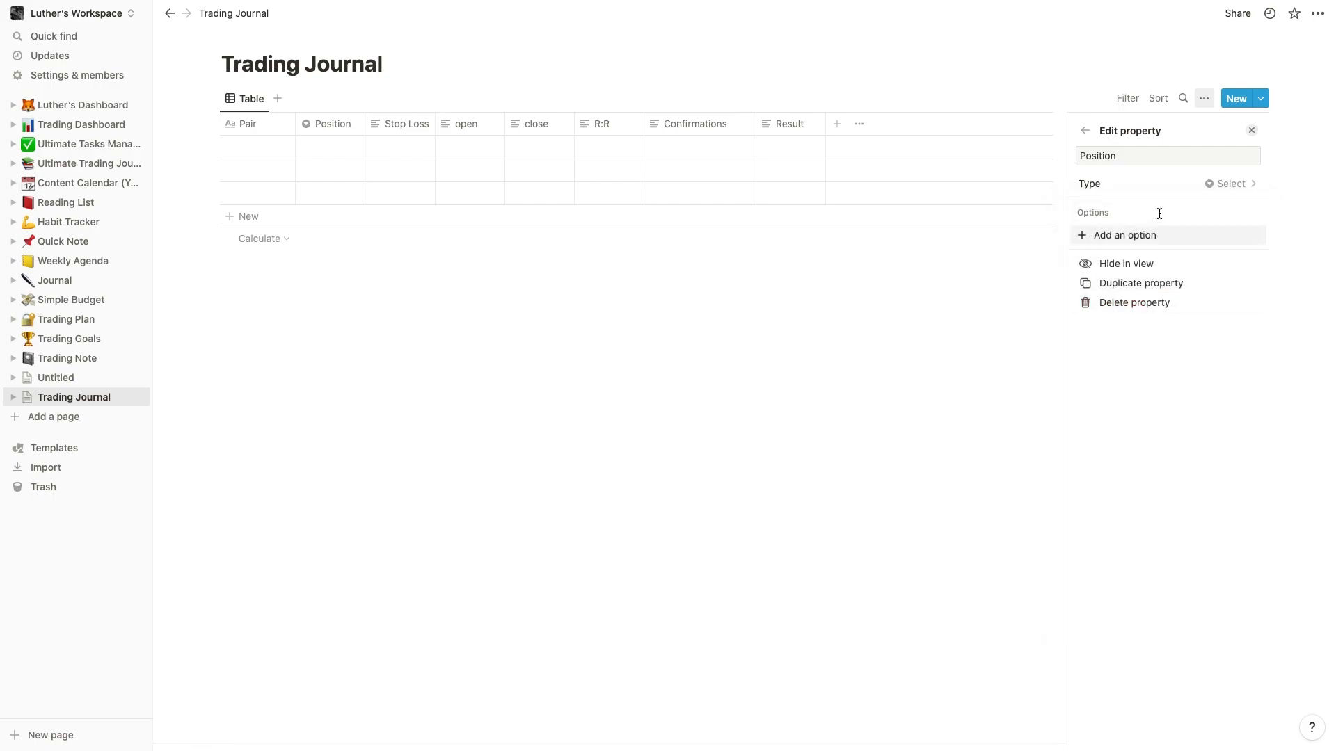
Add the options "Buy" and "Sell" to the Position property.
click(1121, 240)
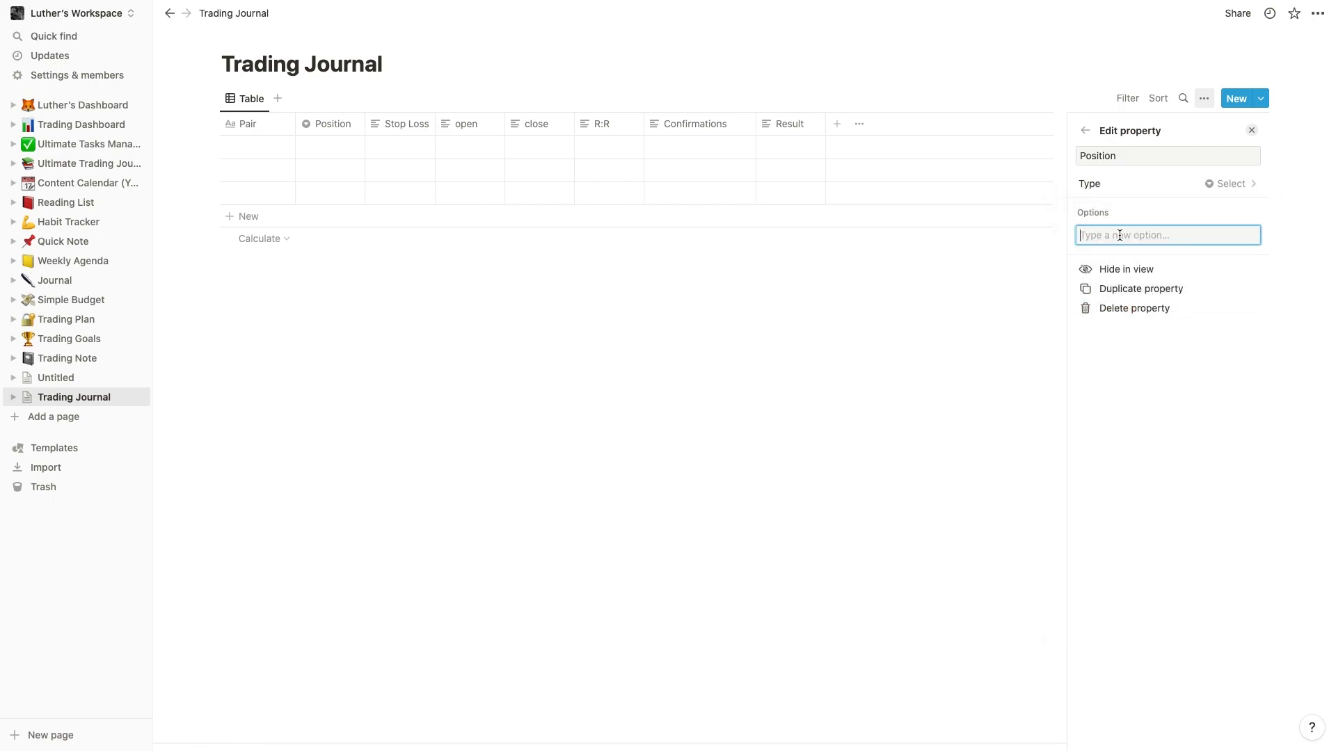
text(Buy)
key(Return)
text(Sell)
key(Return)
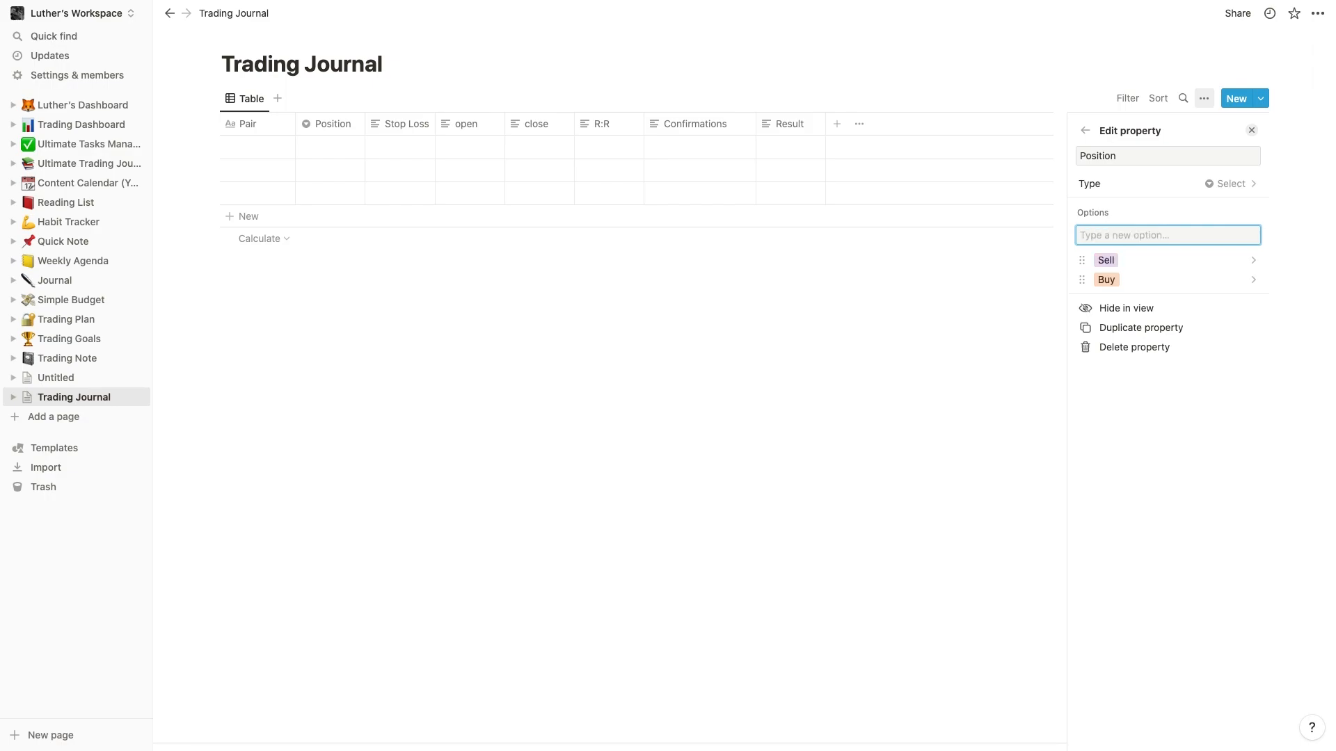
Colour the Position option "Buy" green and the option "Sell" red, and finish editing the property.
click(1105, 279)
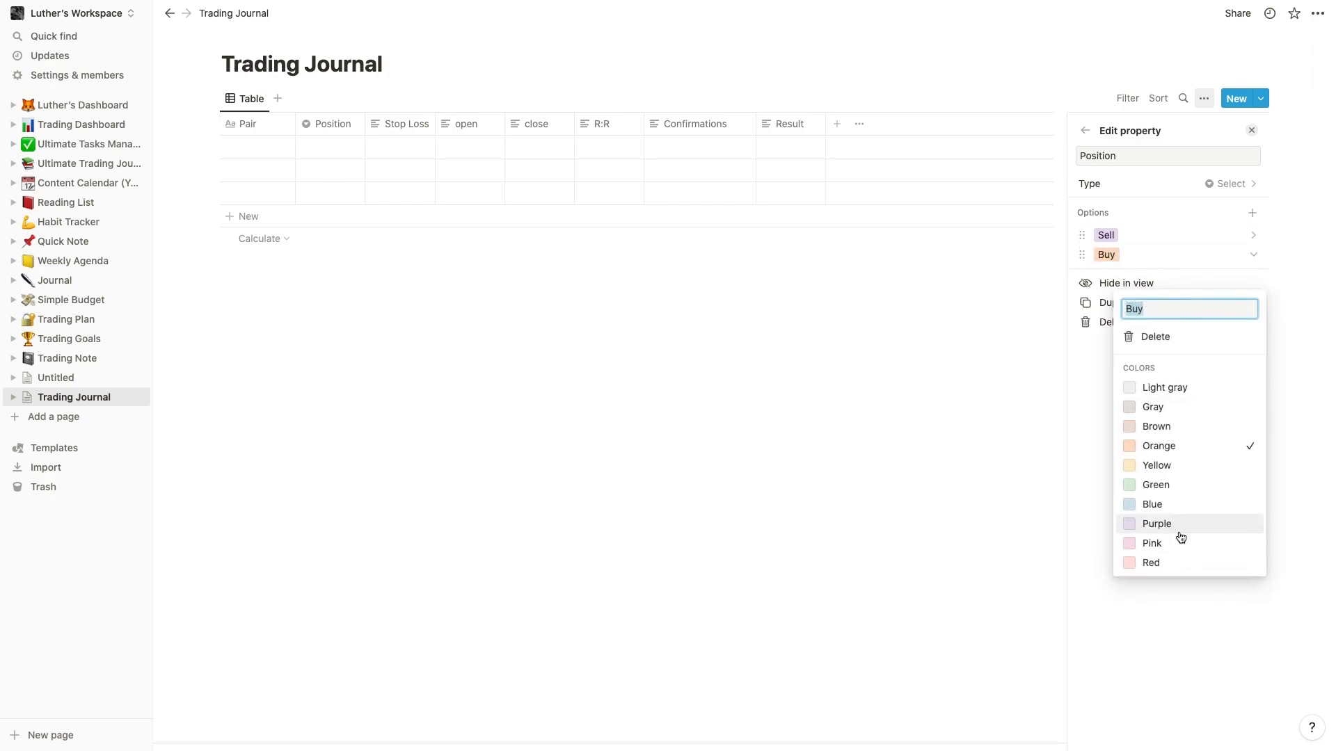
click(1156, 486)
click(1127, 240)
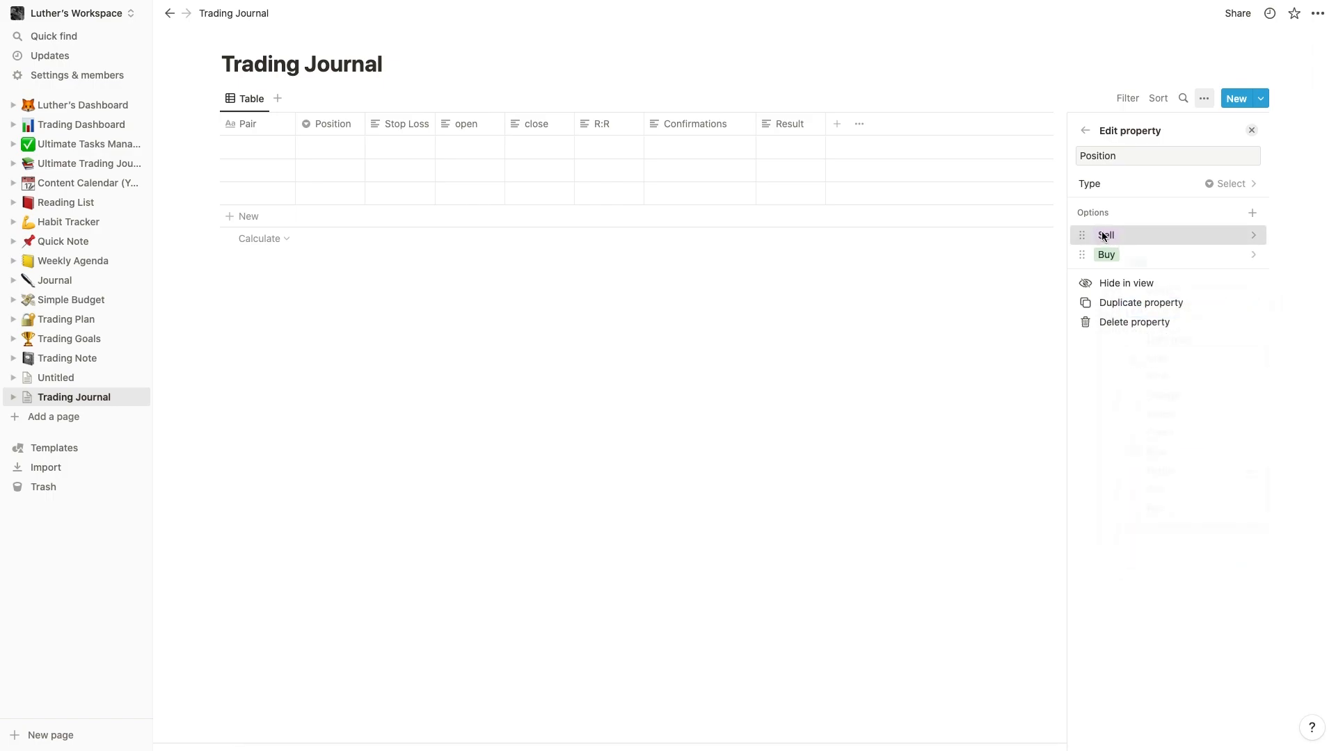
click(1106, 235)
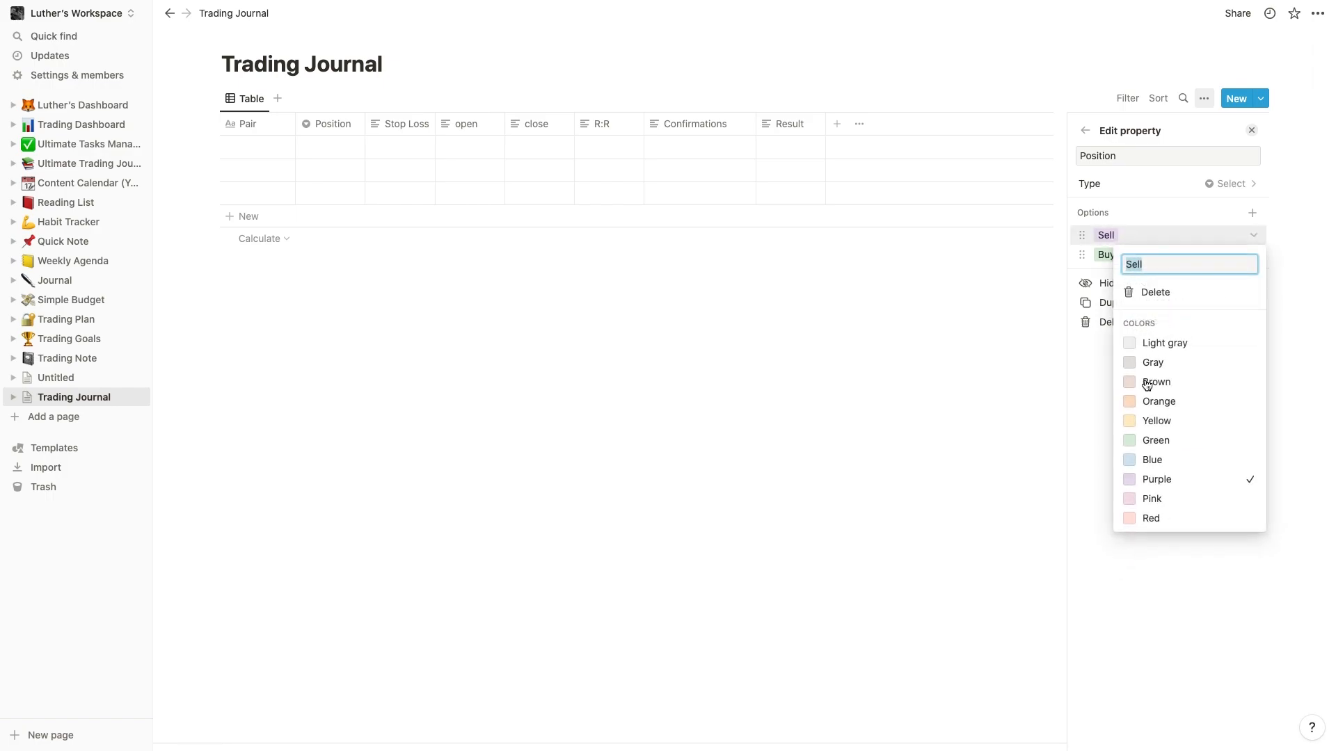
click(1143, 521)
click(1017, 274)
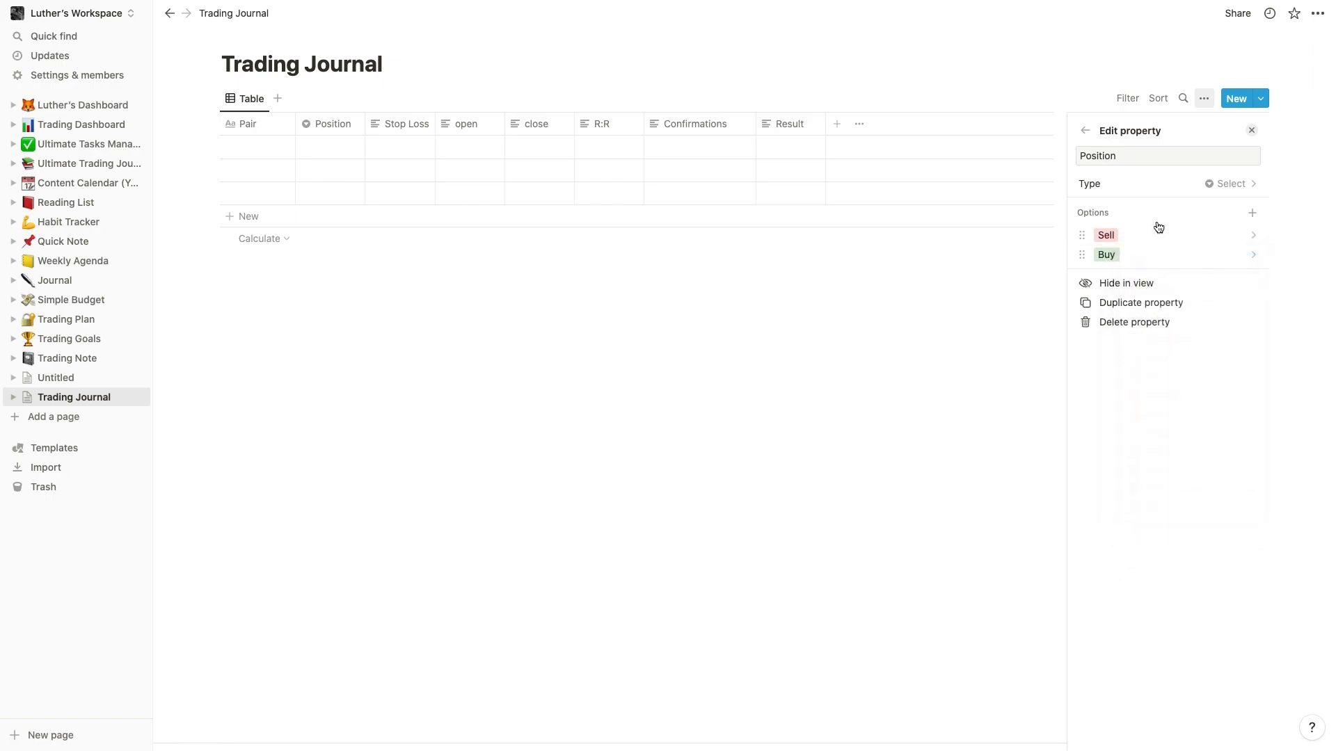
click(1252, 131)
Try the Position options in the first row, finishing with "Buy" selected.
click(321, 144)
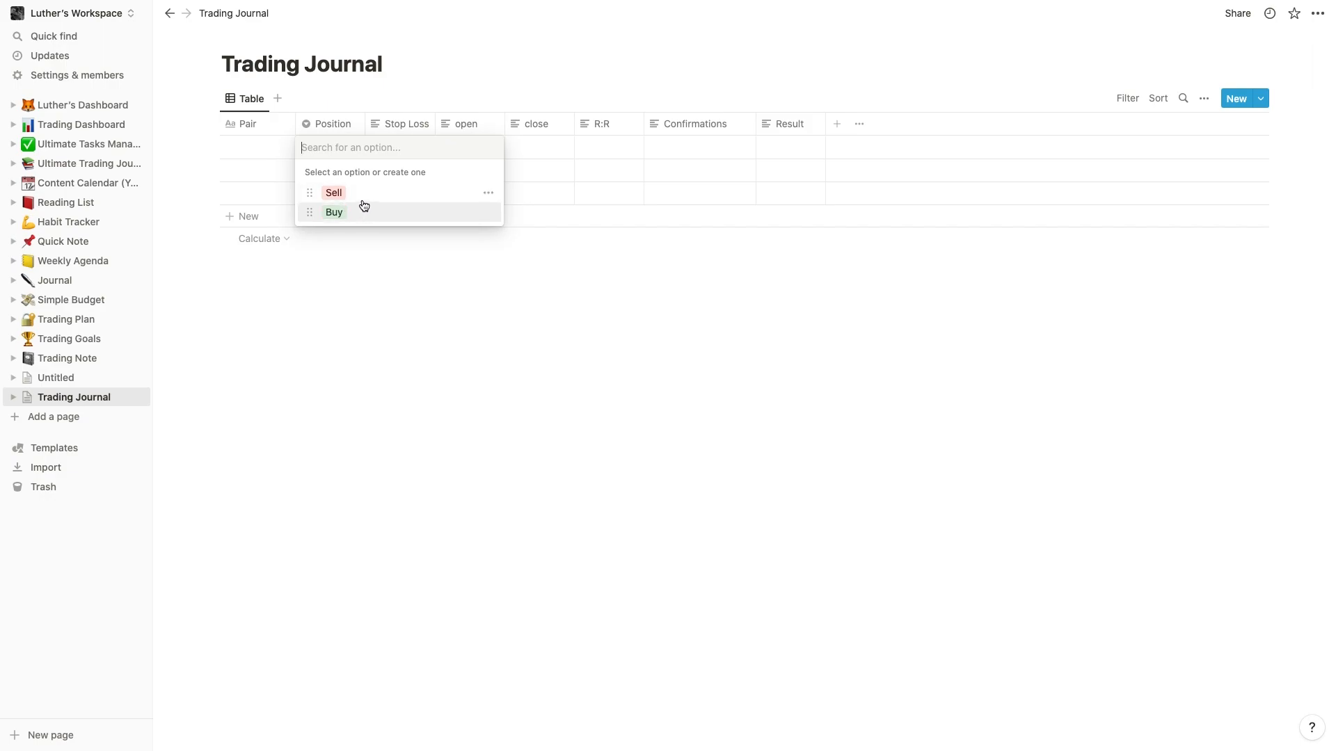
click(359, 201)
click(335, 152)
click(351, 195)
click(332, 147)
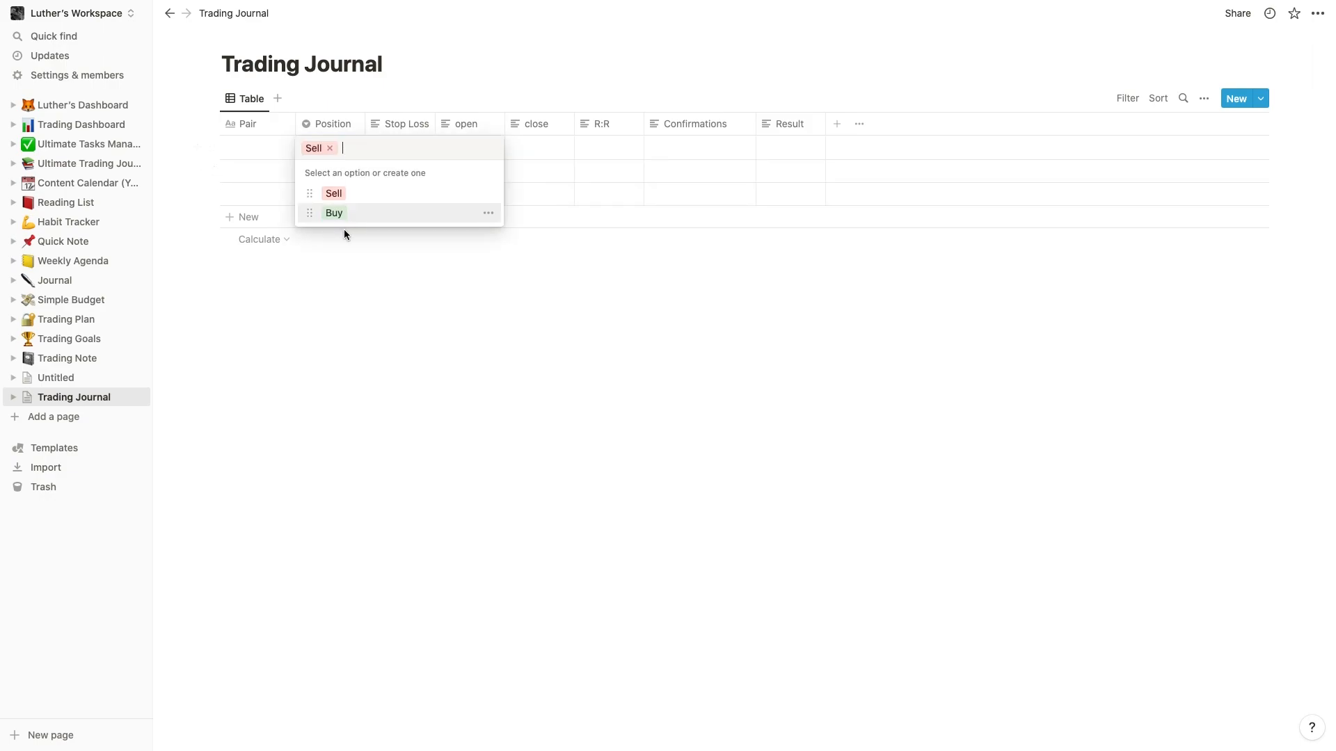
click(342, 216)
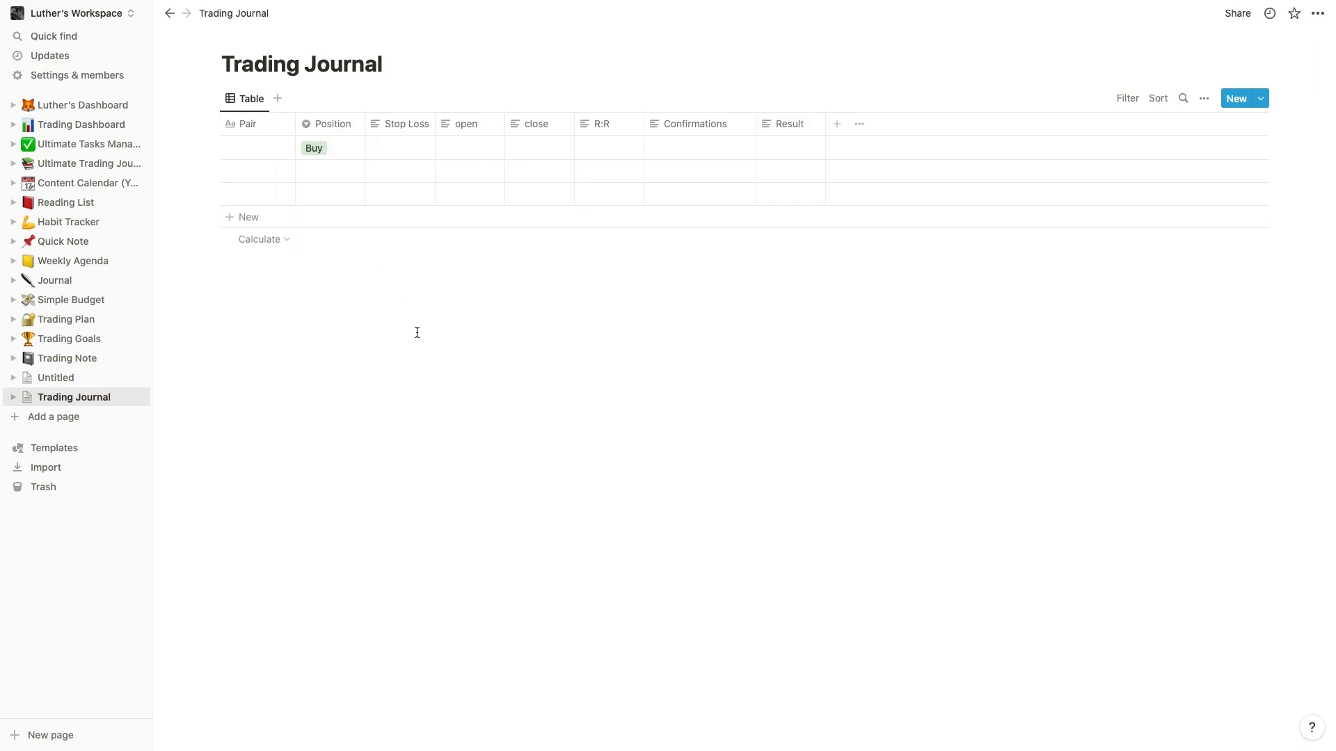
Enter "12 pips" as the Stop Loss in the first row.
click(392, 141)
key(Escape)
text(12)
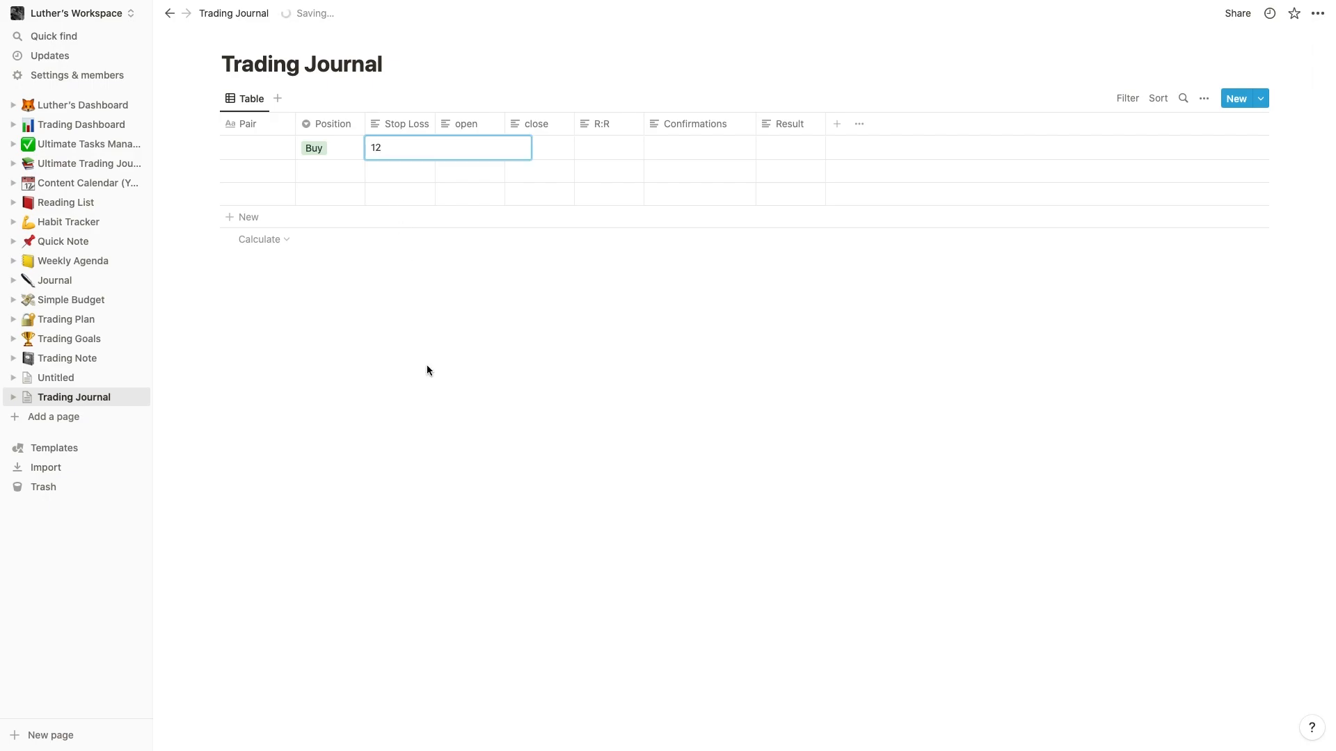
text( pips)
key(Escape)
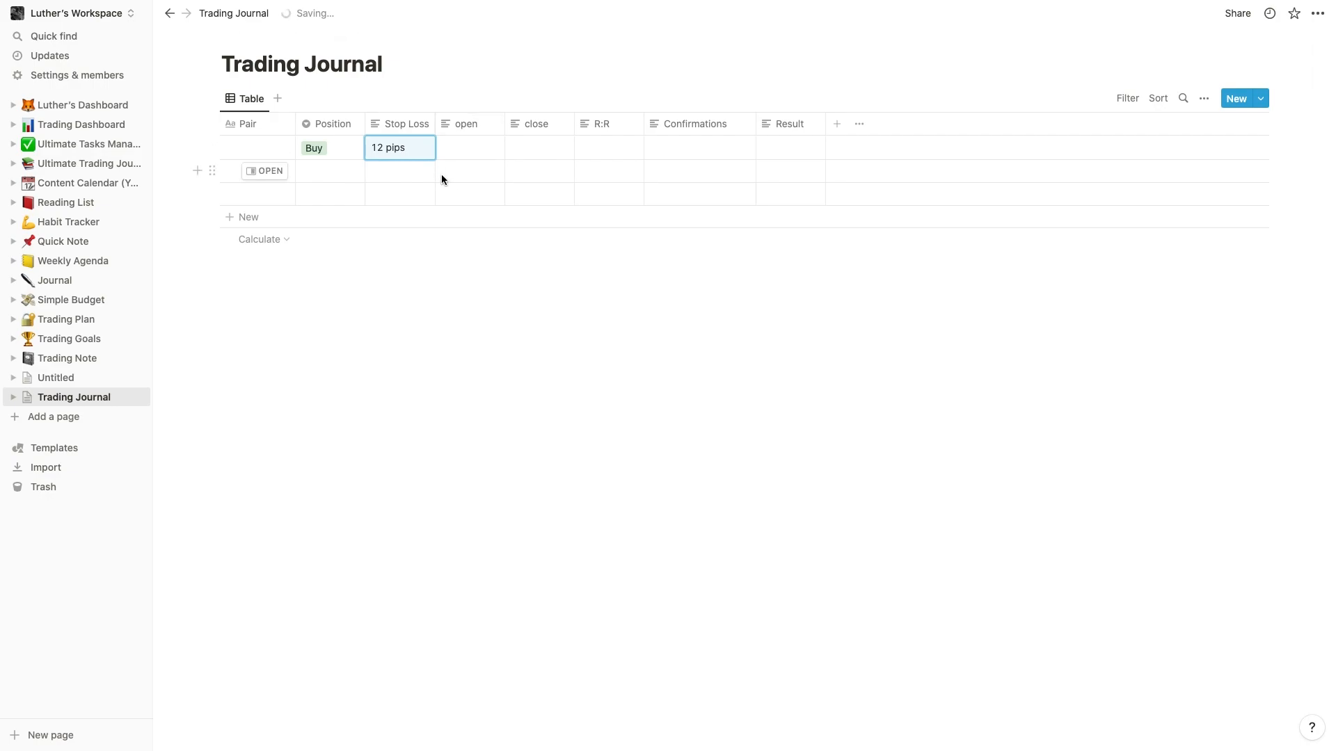
Change the "open" property type to Date and check the date picker in its first-row cell.
click(472, 144)
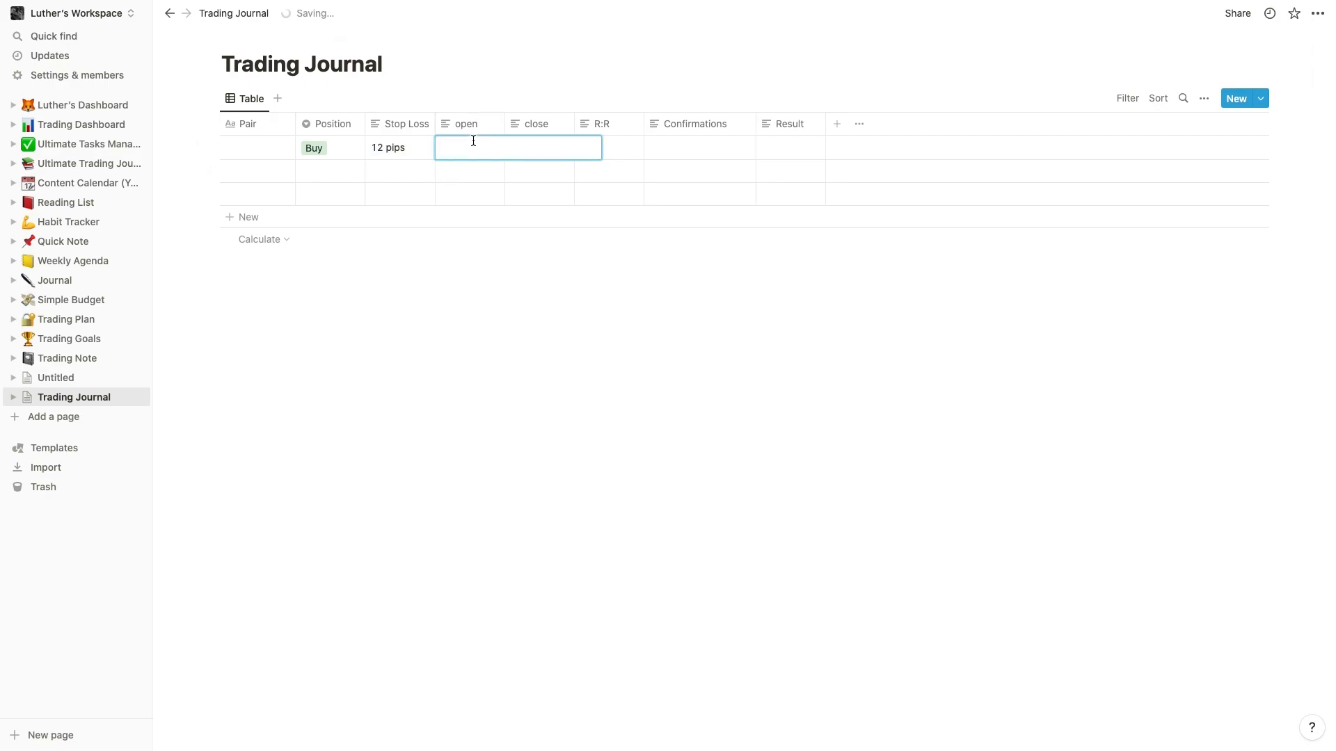
key(Escape)
click(476, 125)
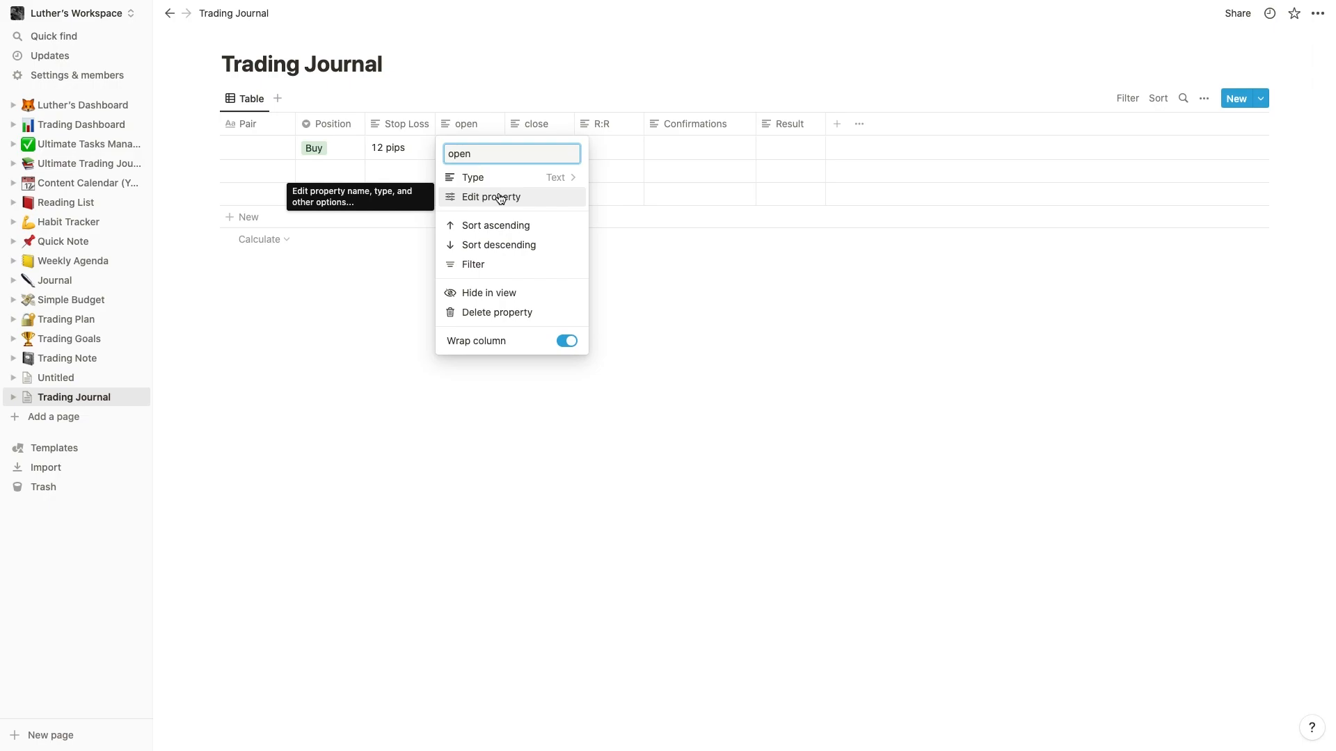
click(500, 198)
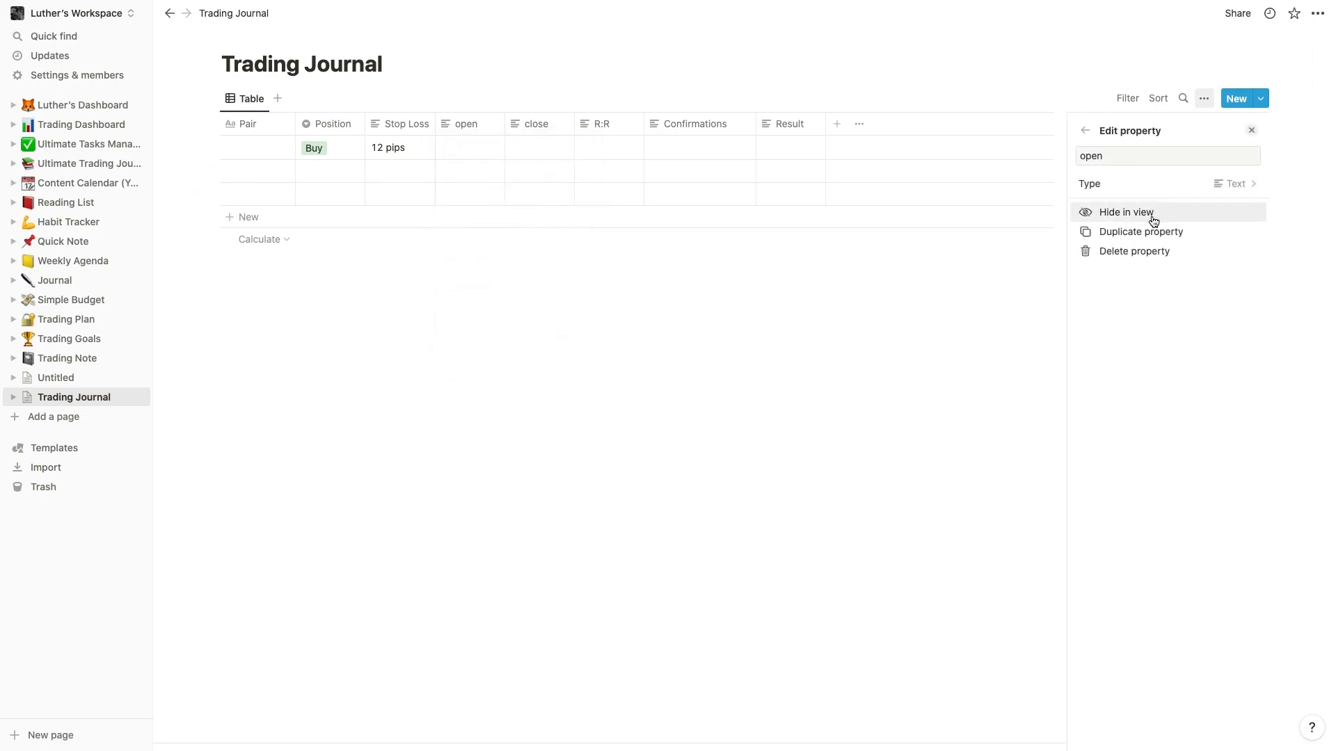
click(1137, 189)
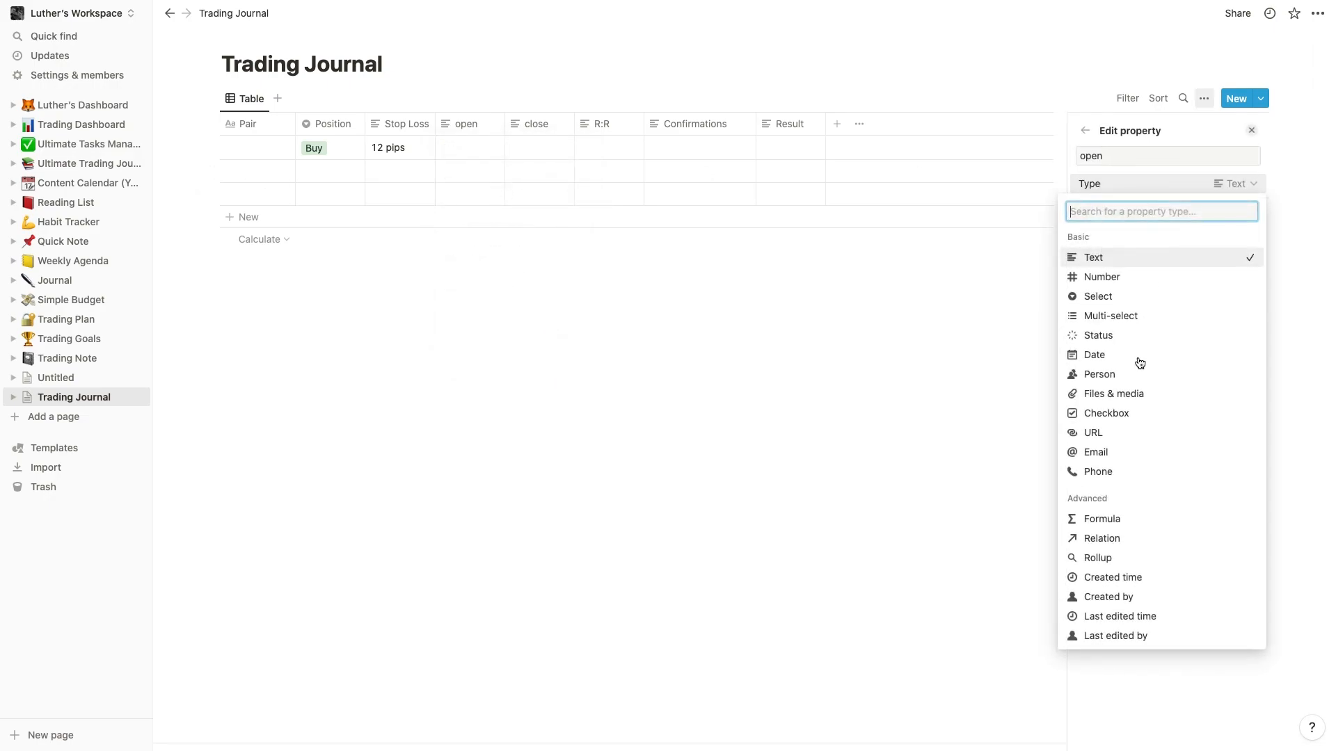
click(1094, 357)
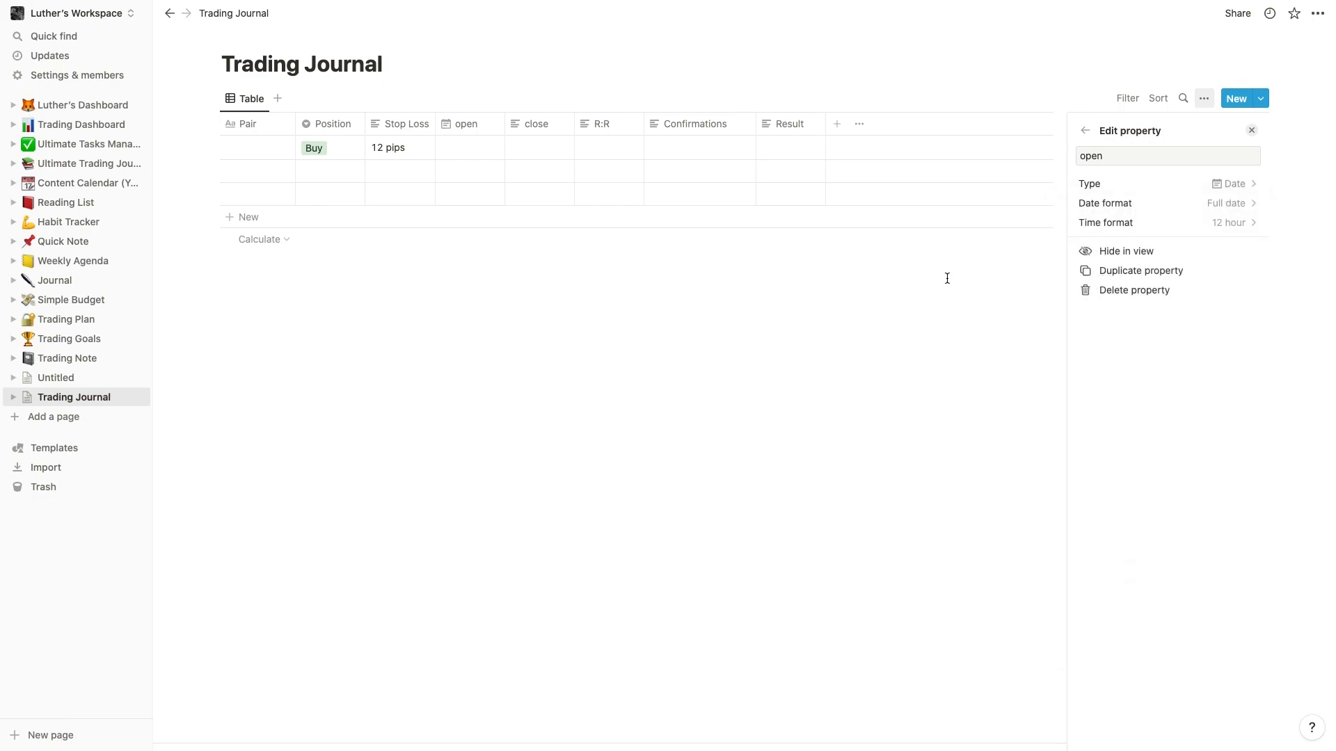
click(465, 149)
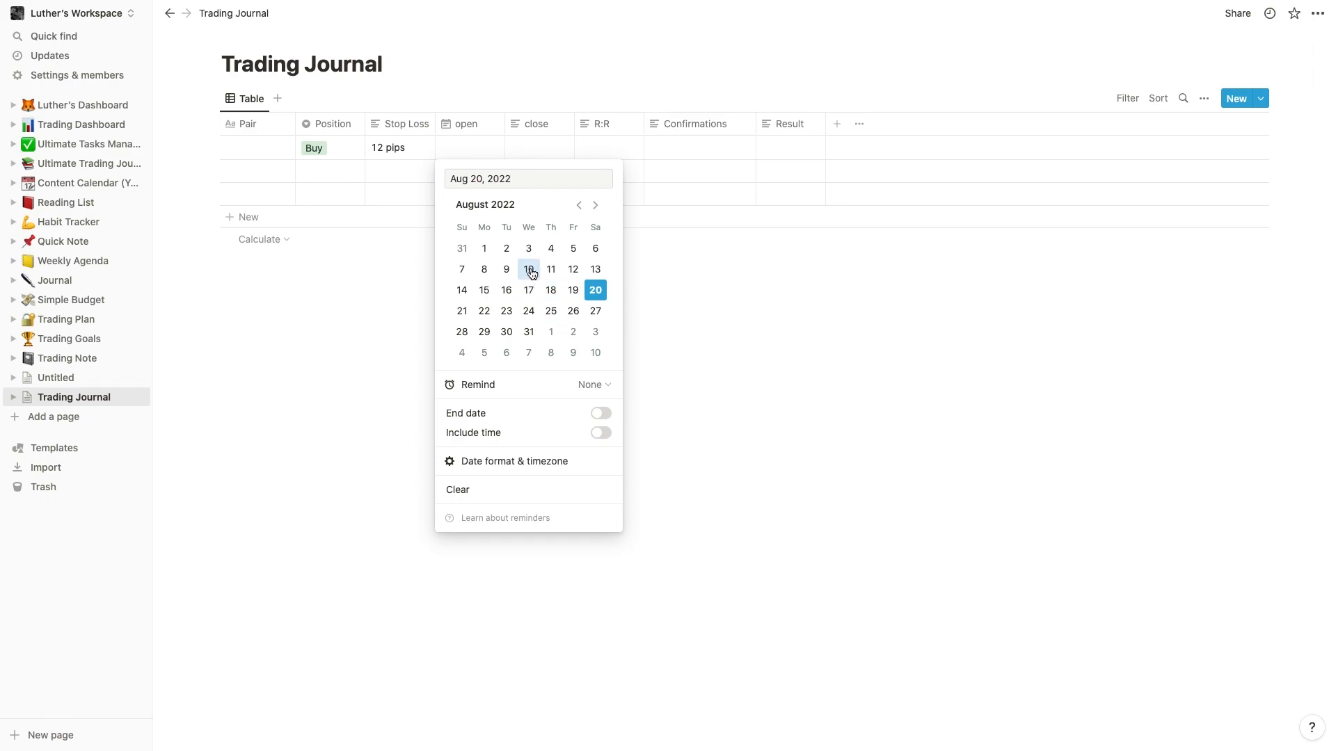
click(528, 136)
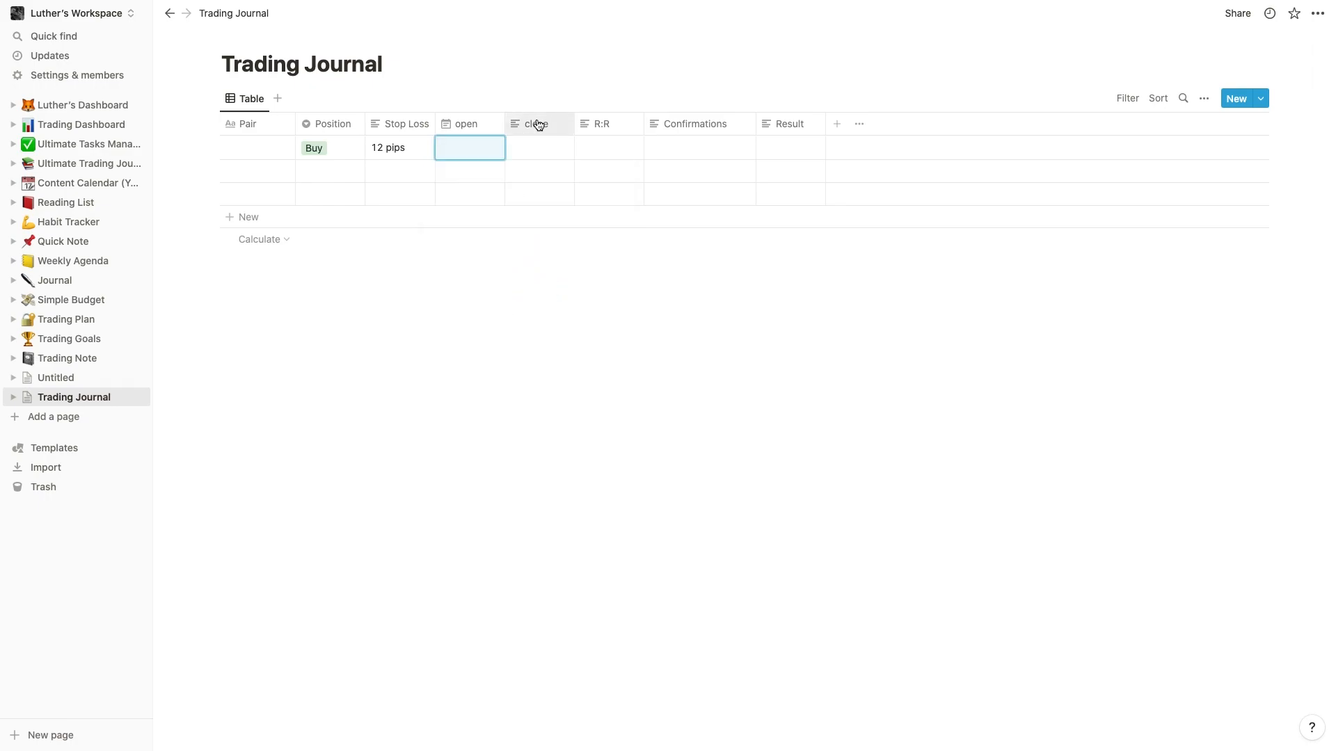
Change the "close" property type to Date and check the date picker in its first-row cell.
click(536, 125)
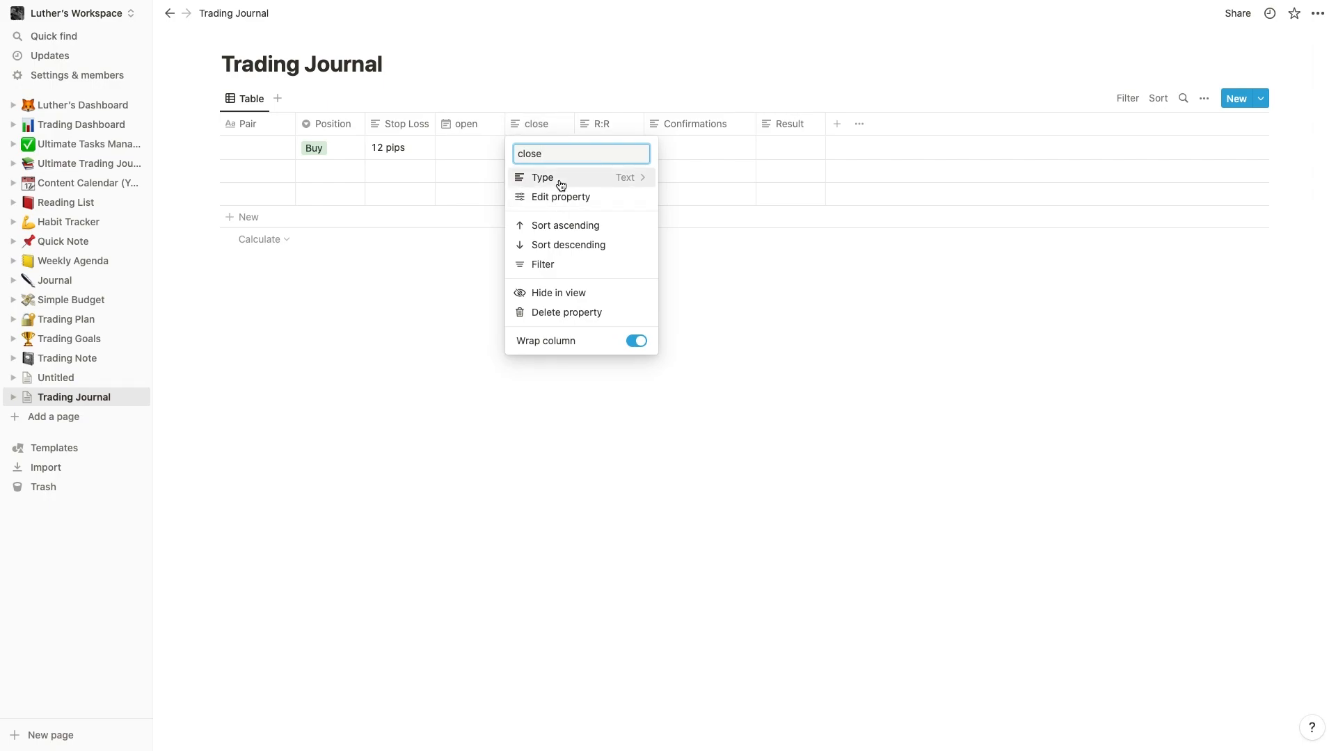
key(Return)
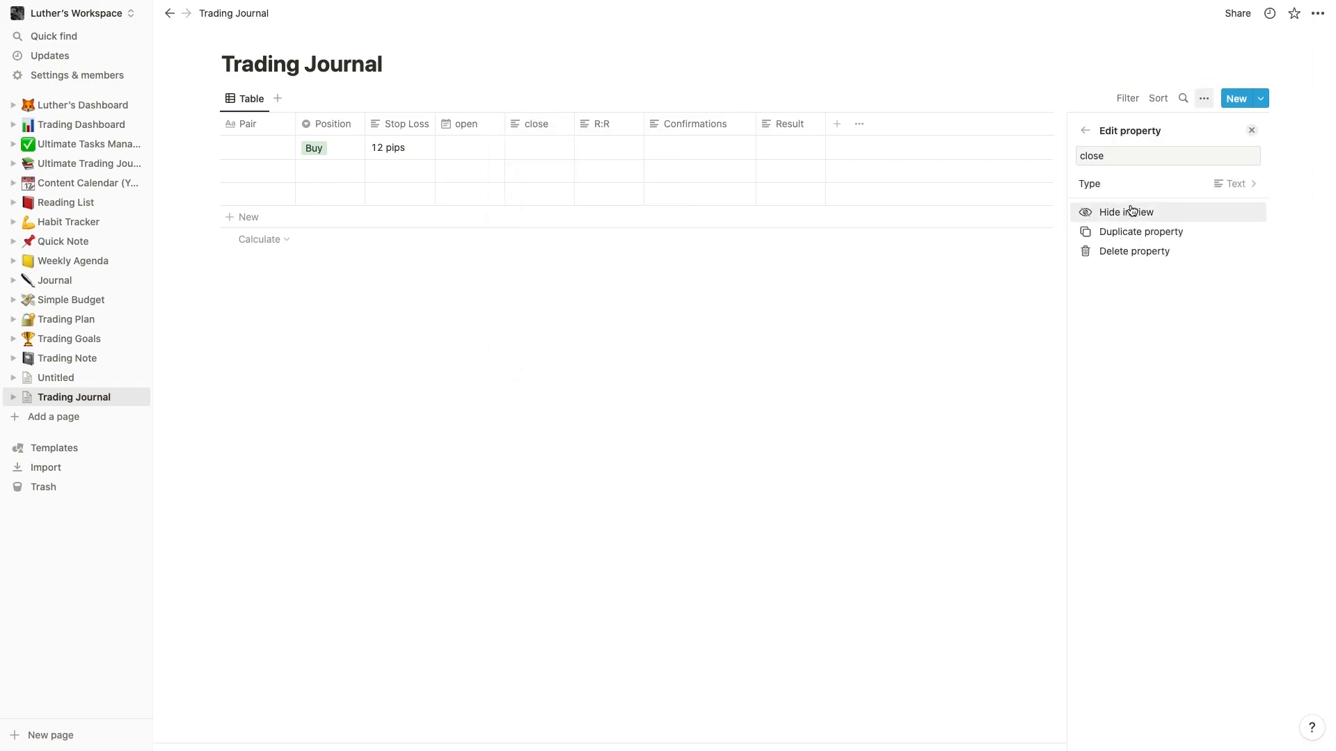
click(1127, 183)
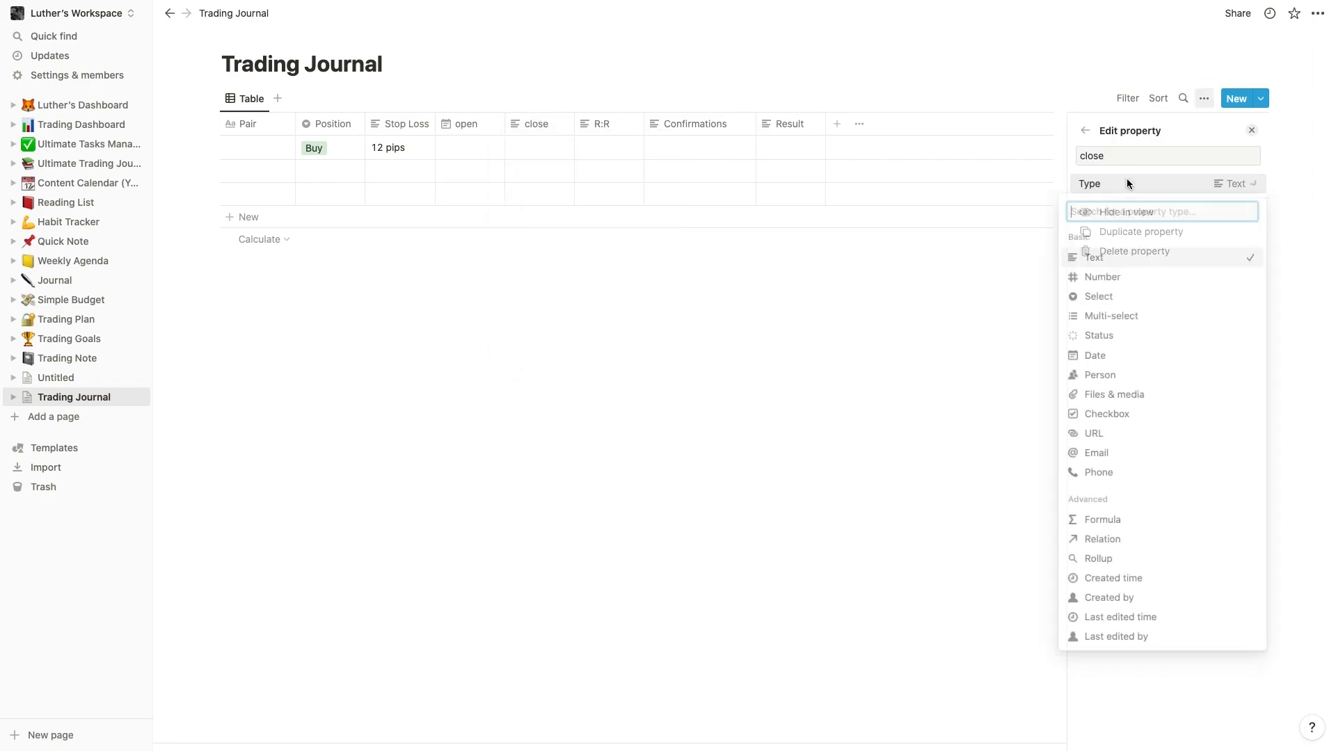
click(1100, 354)
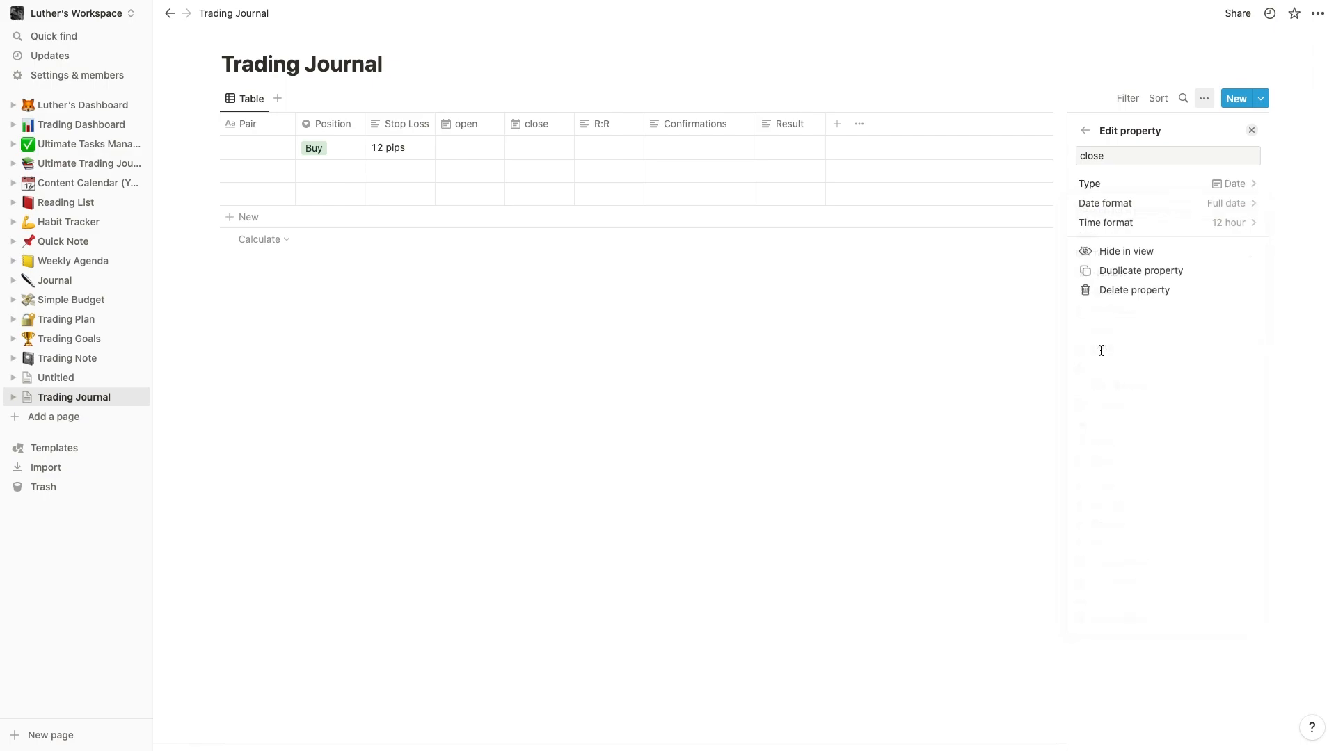
click(1251, 130)
click(547, 131)
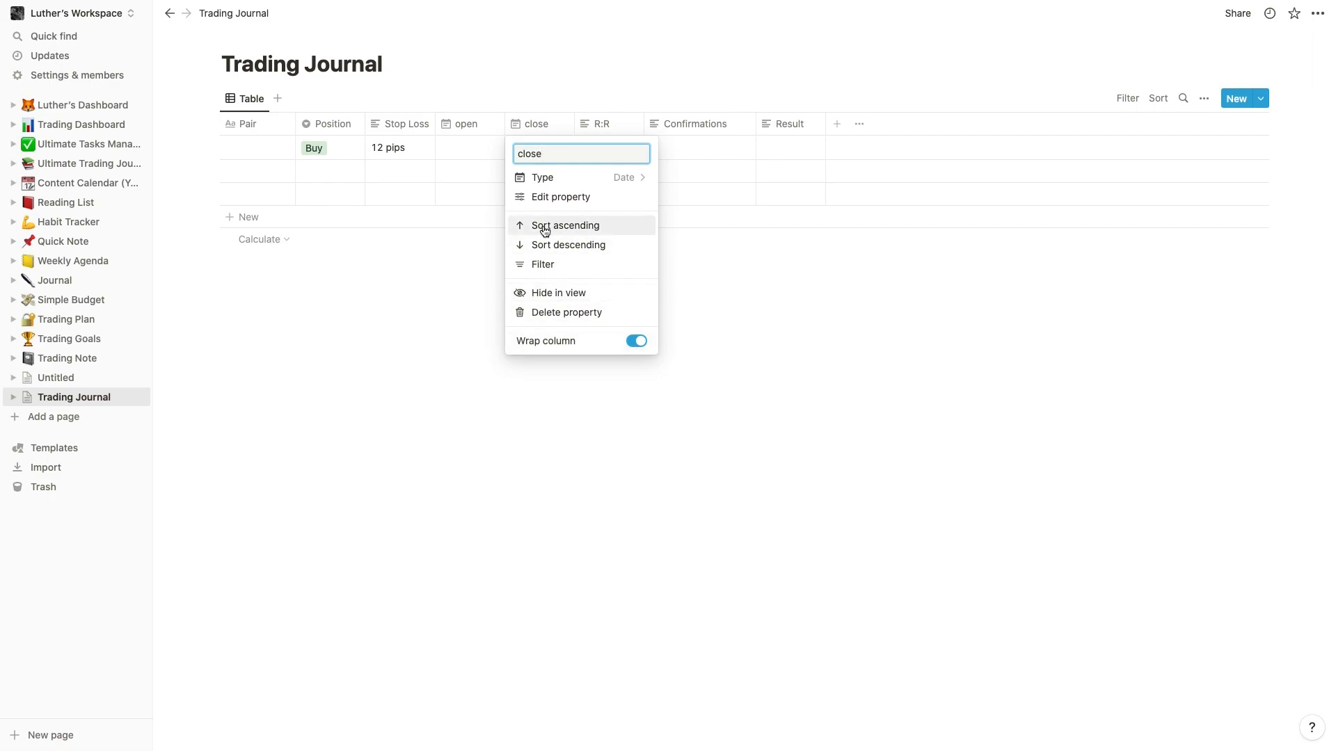
click(471, 257)
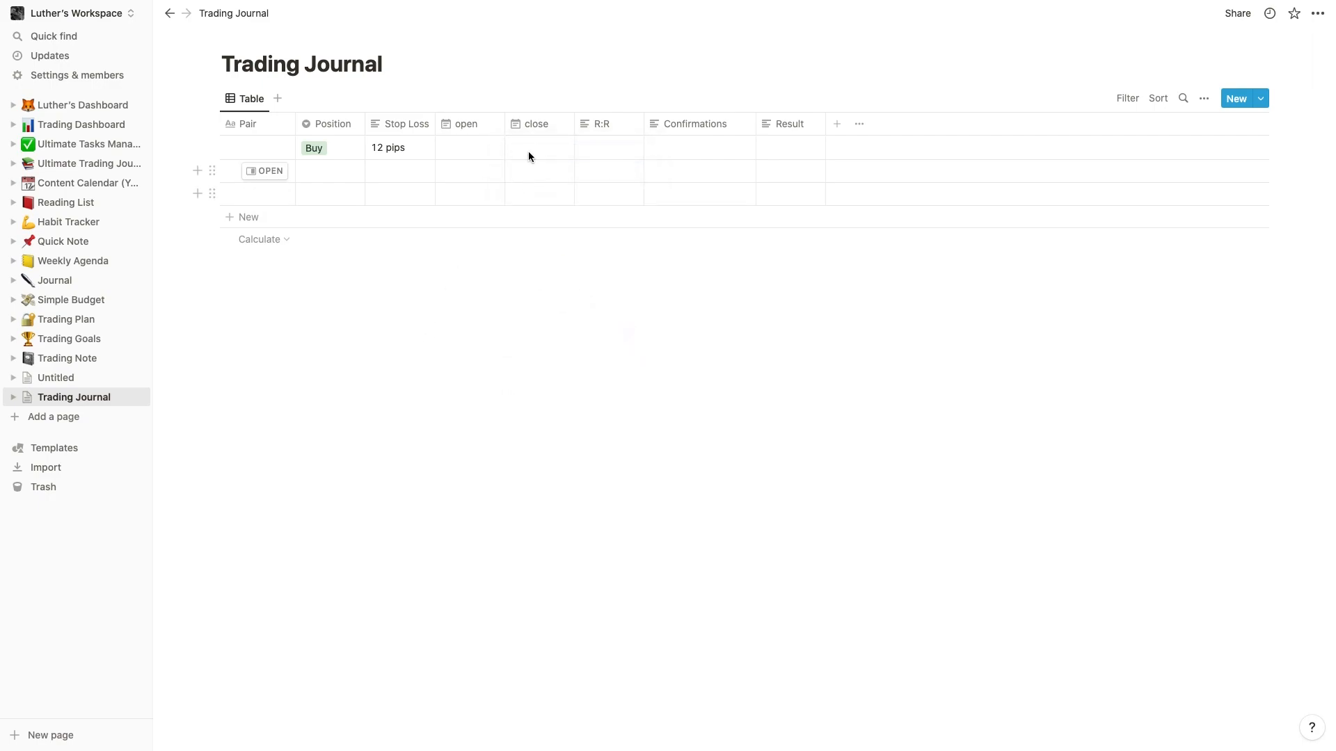
click(534, 143)
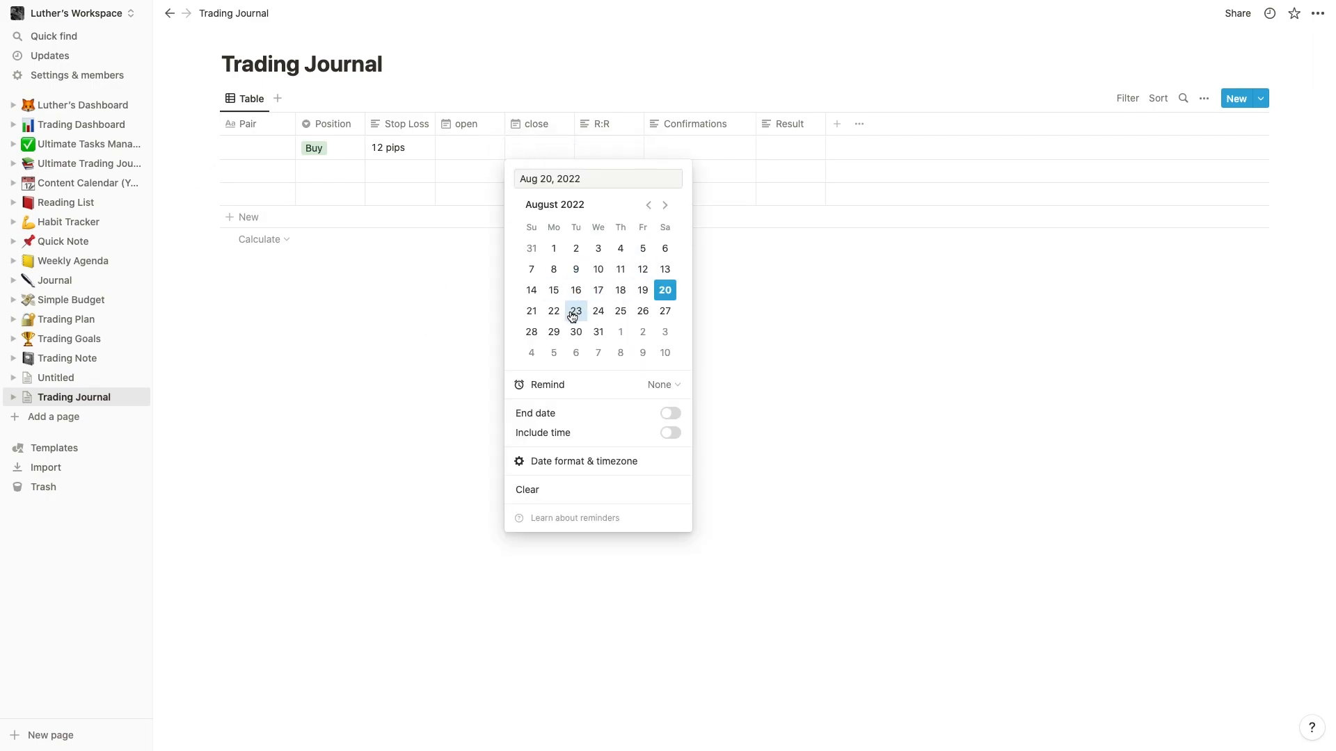
click(611, 140)
Enter "2:1" as the R:R value in the first row.
click(611, 141)
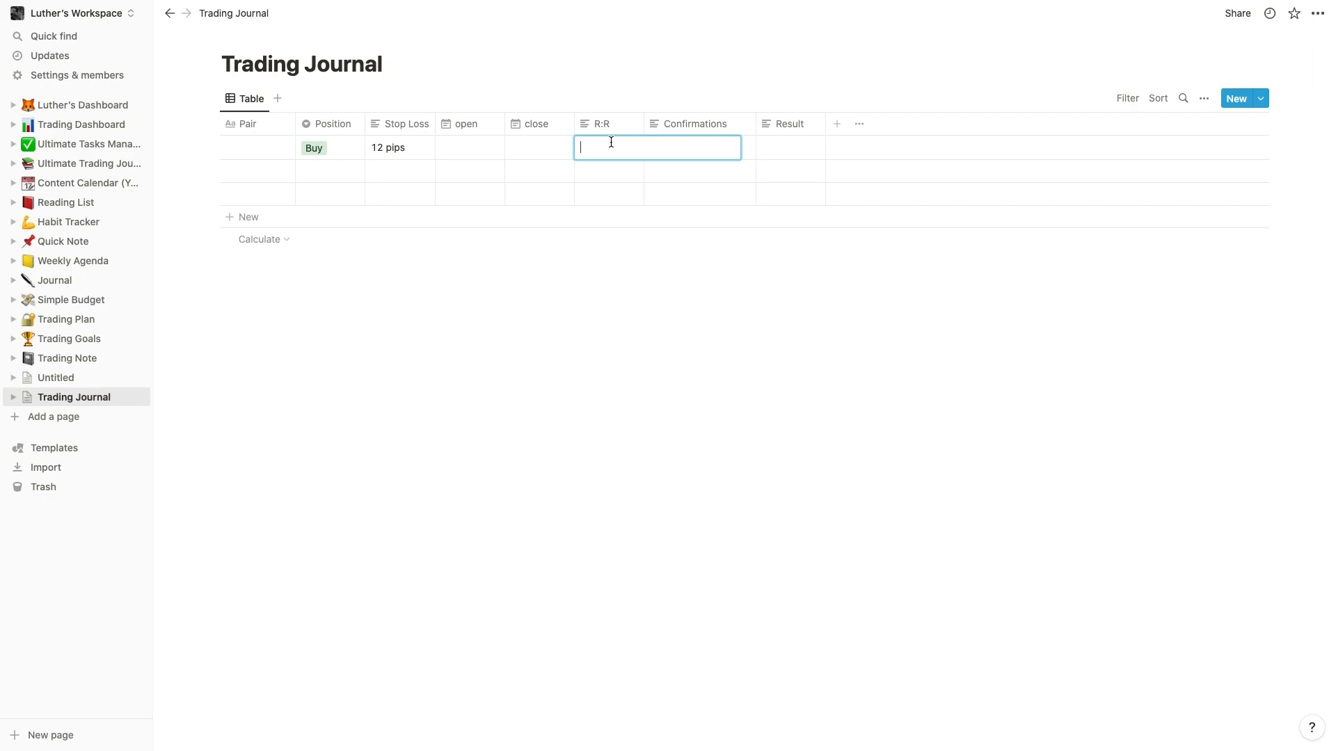
text(2:1)
key(Return)
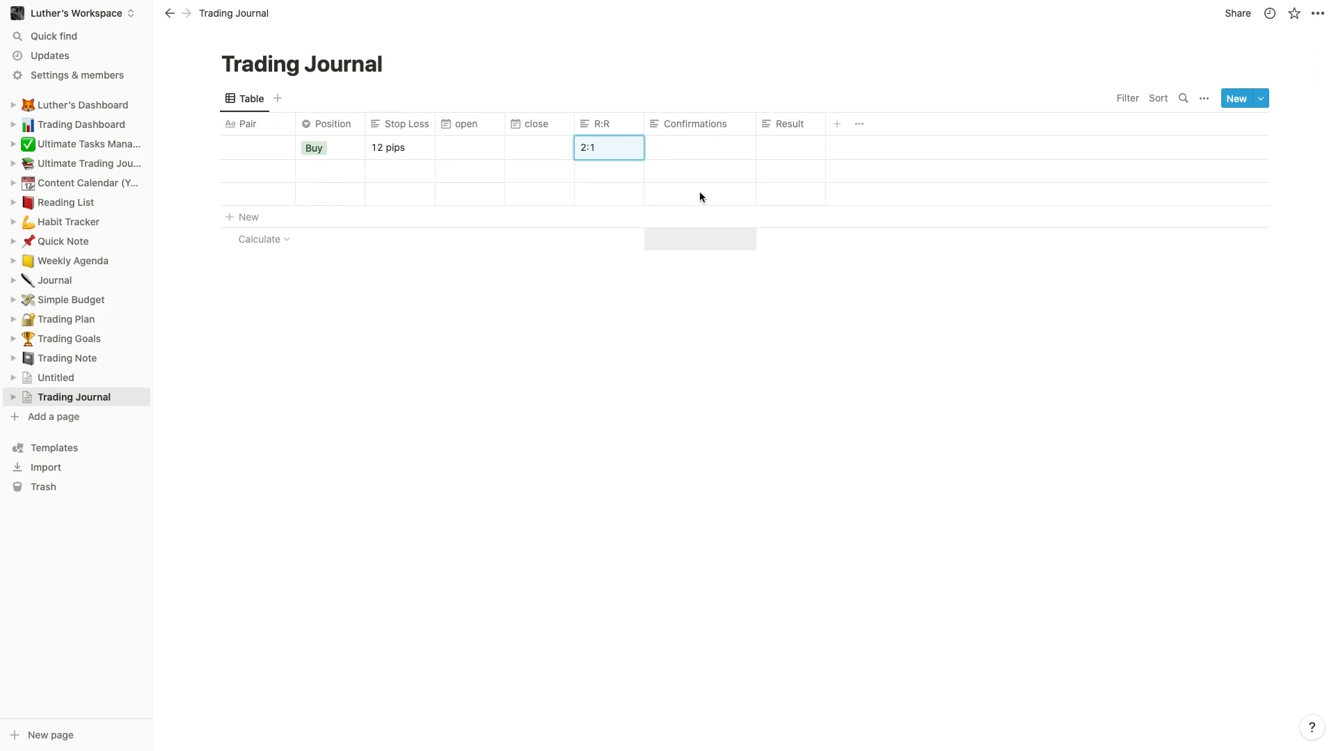
Change the Confirmations property type to Multi-select.
click(695, 148)
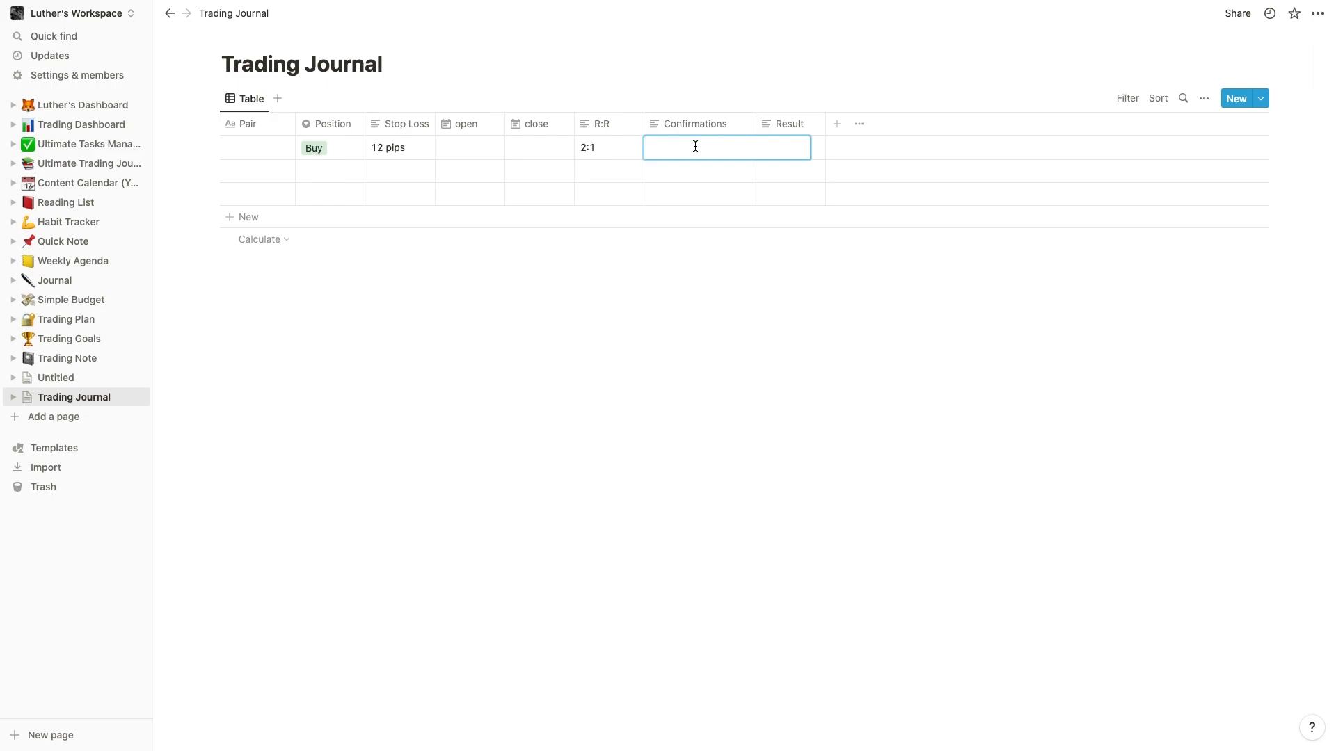
key(Escape)
click(701, 130)
click(710, 207)
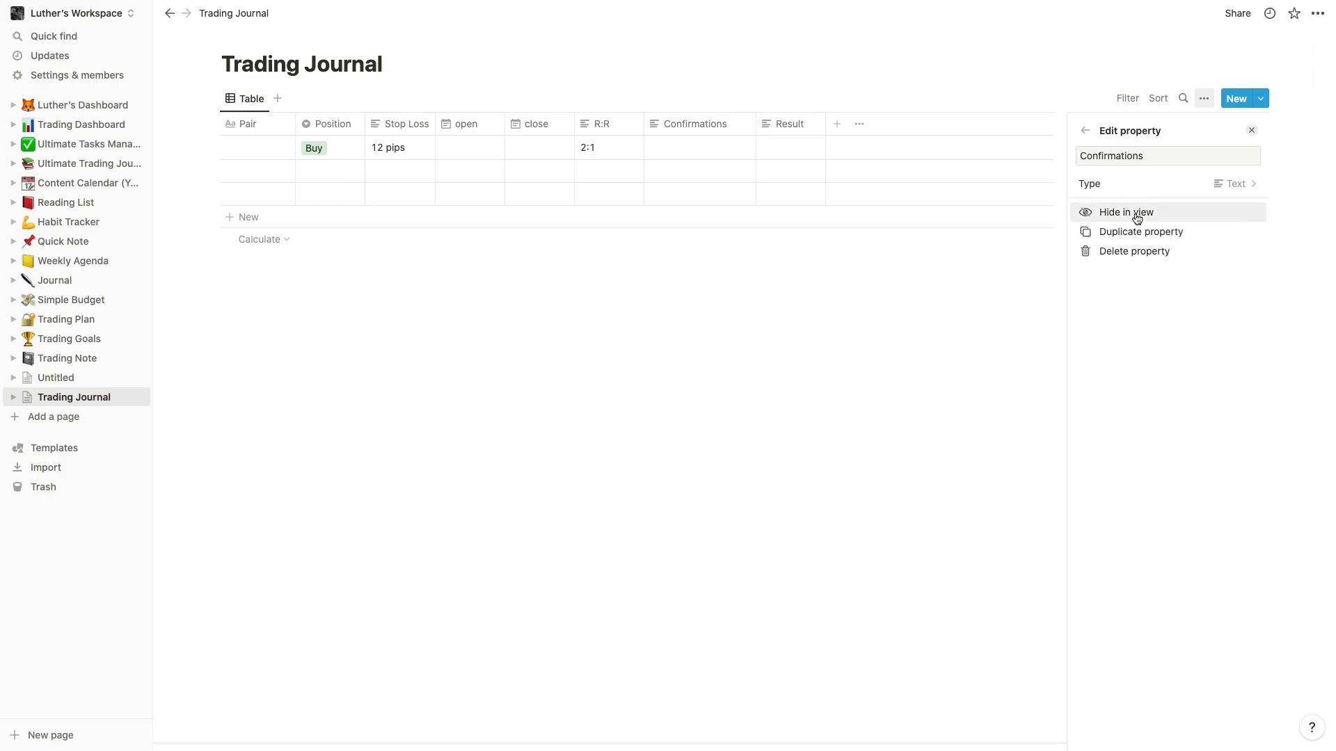
click(1121, 186)
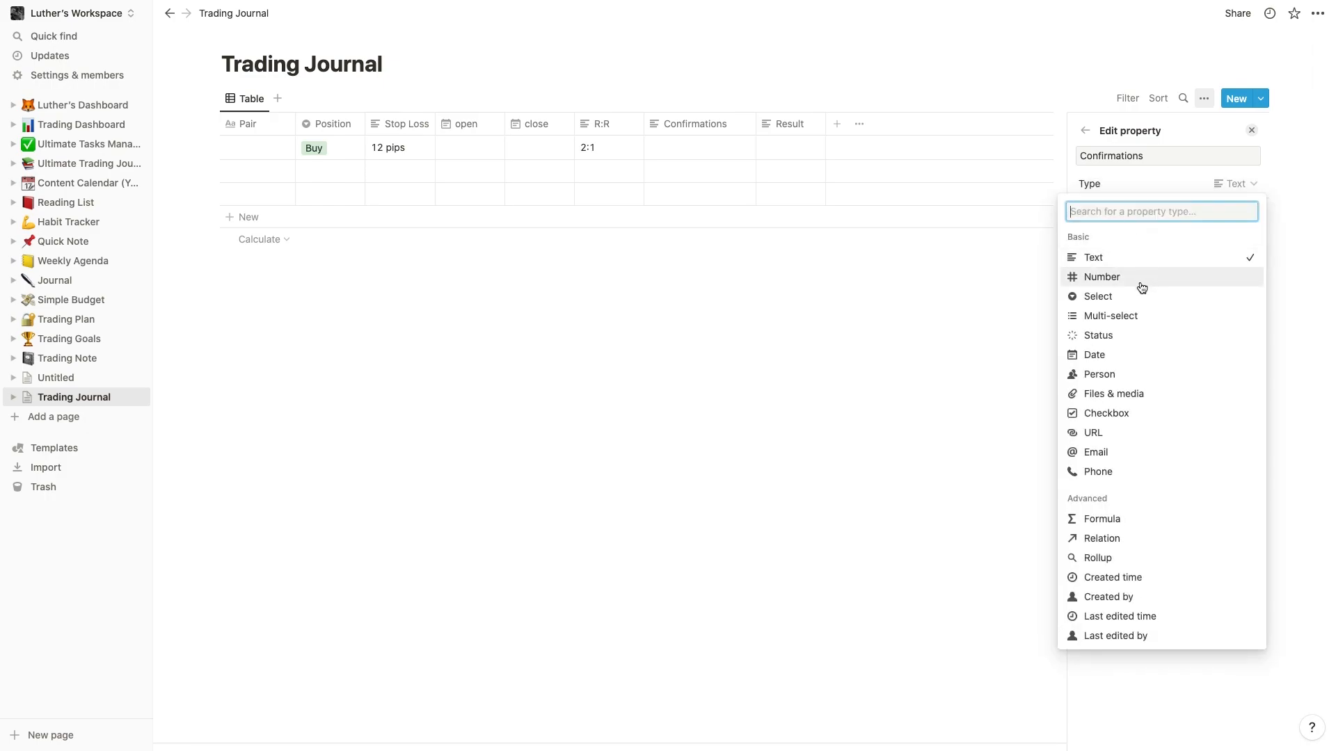
click(1115, 321)
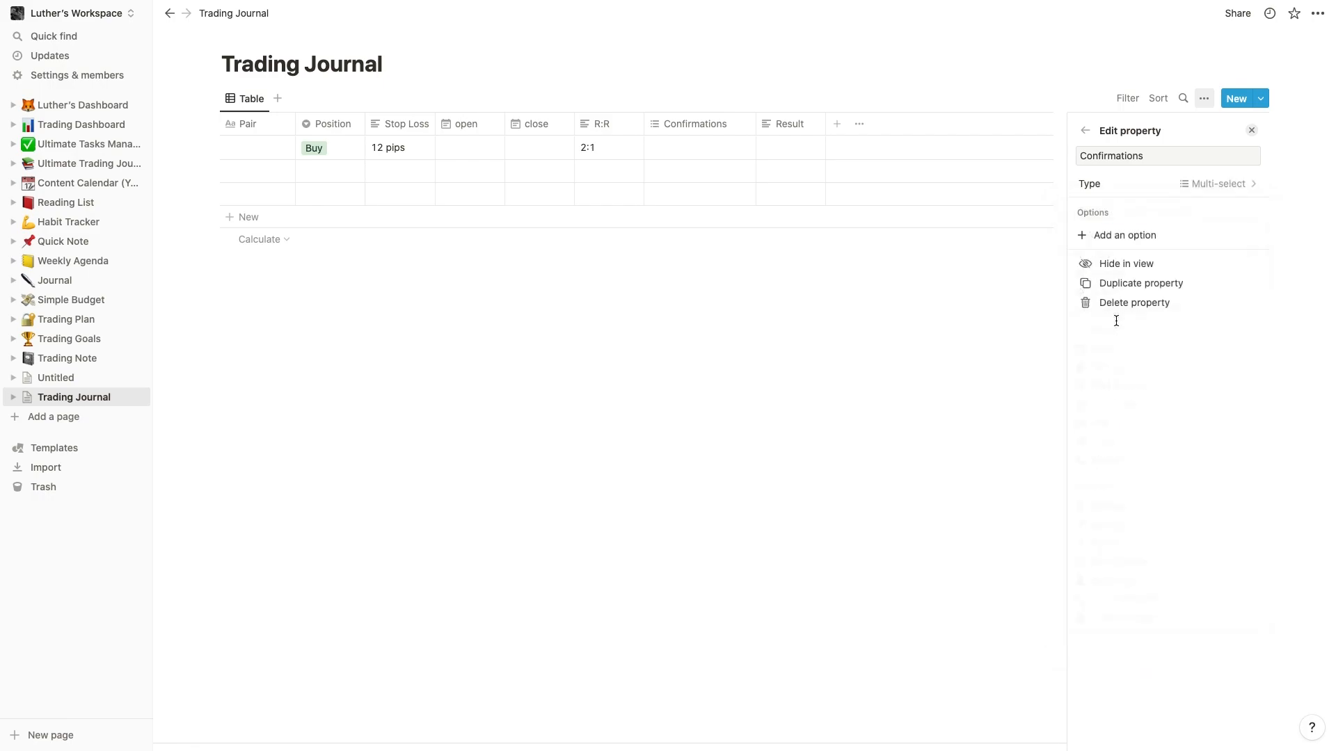
Add the options "Double Top", "W formation" and "M formation" to the Confirmations property.
click(1133, 236)
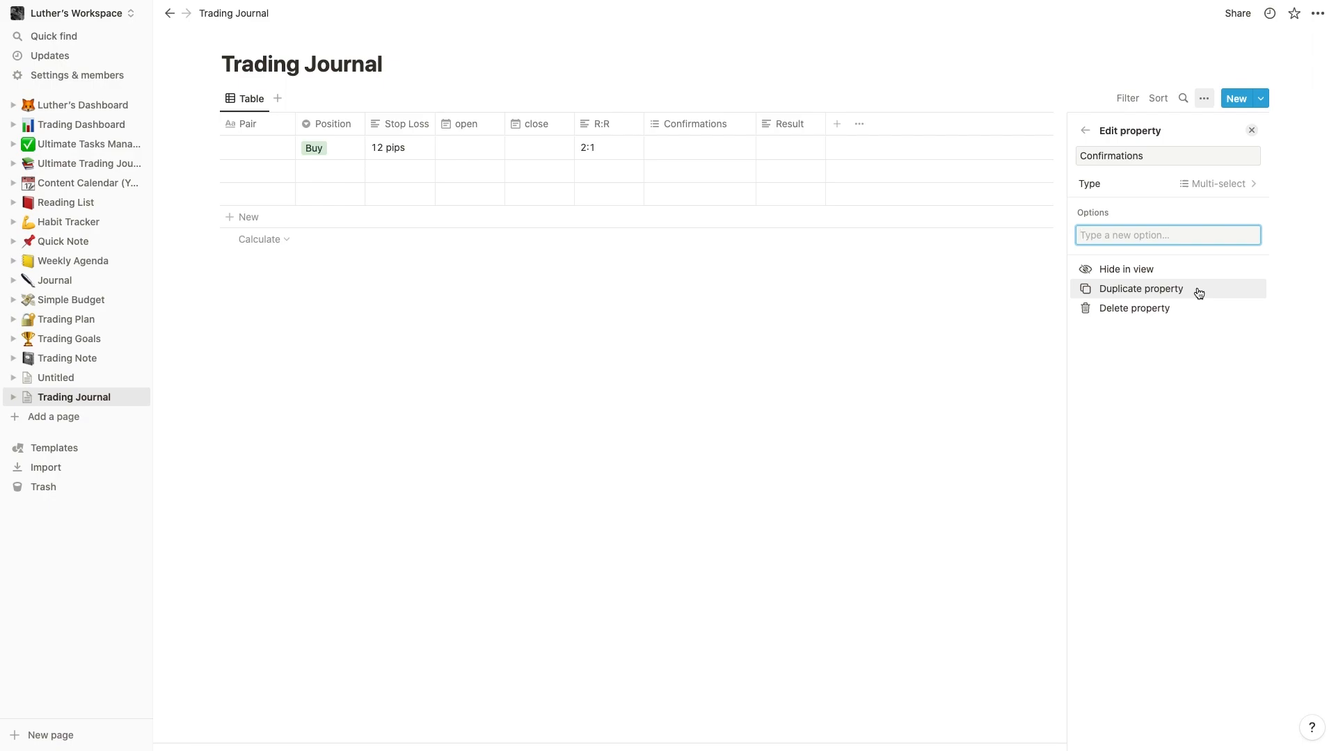
text(Double Top)
key(Return)
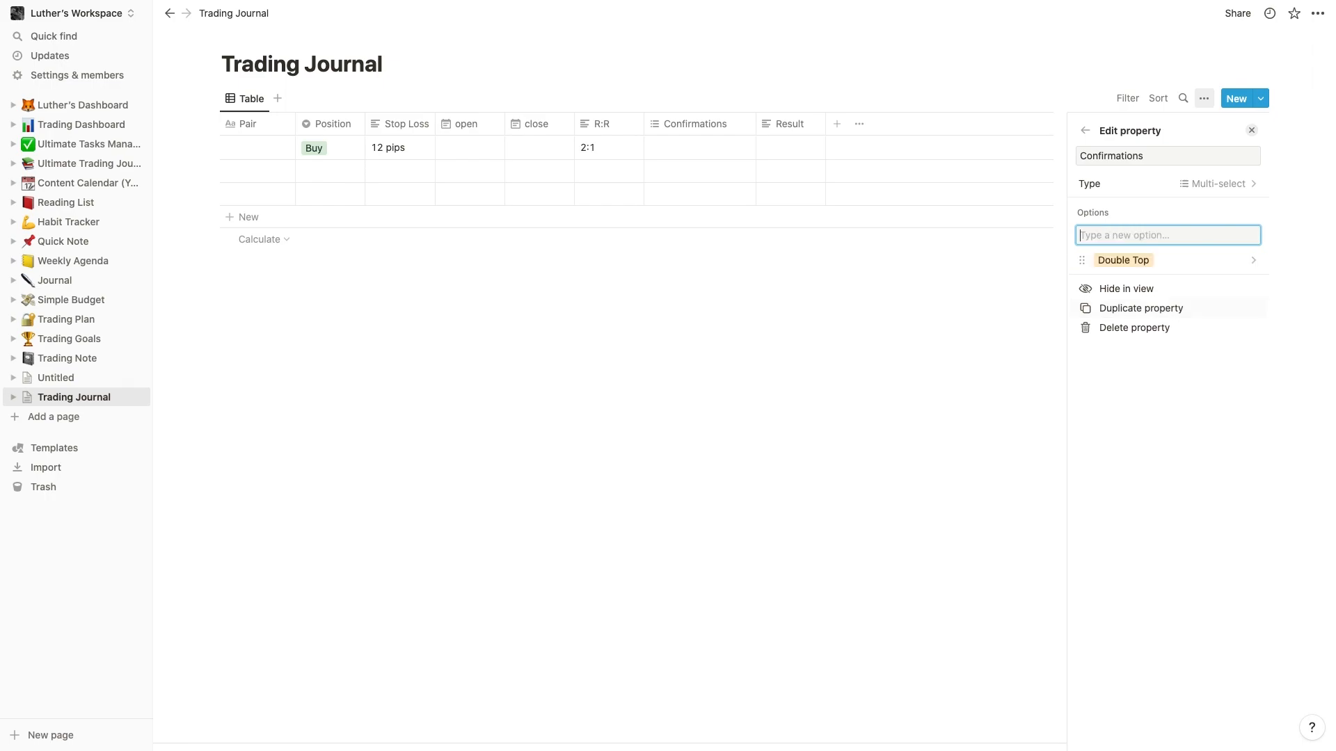
text(W formation)
key(Return)
text(M)
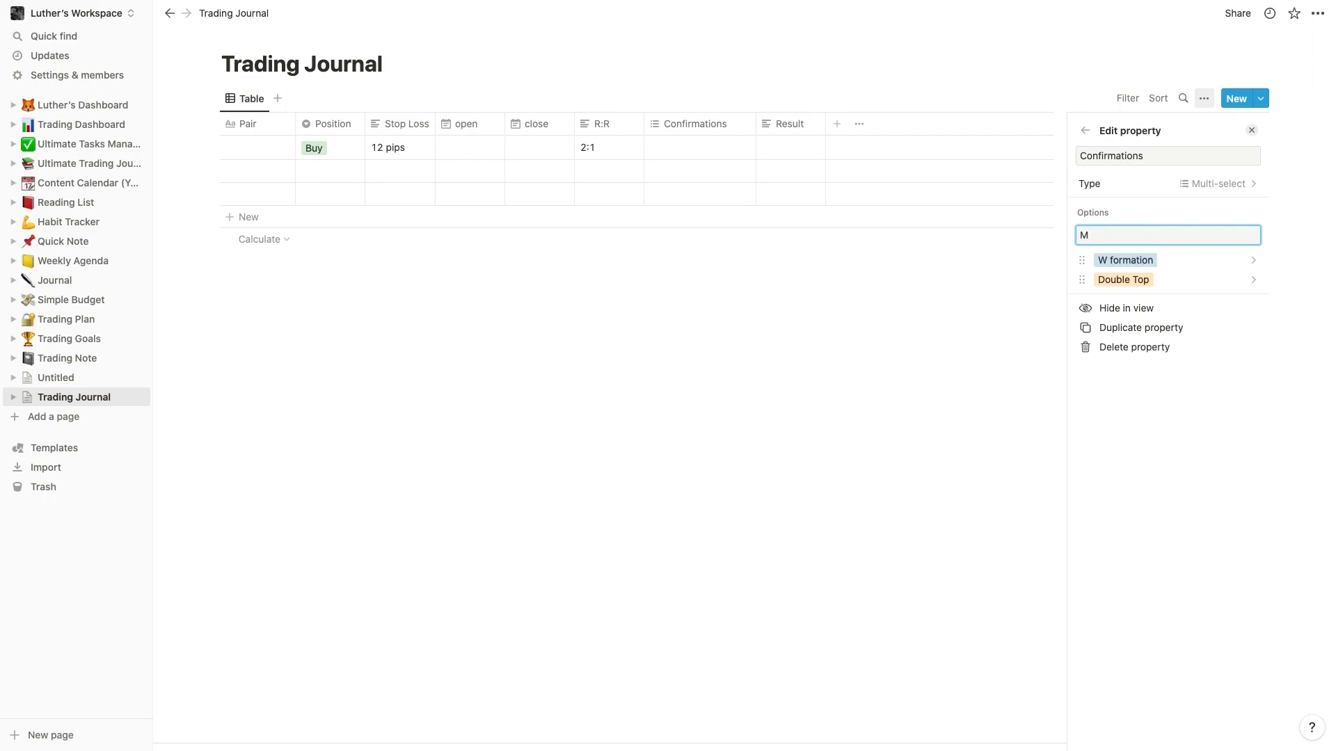
text( formation)
key(Return)
click(959, 441)
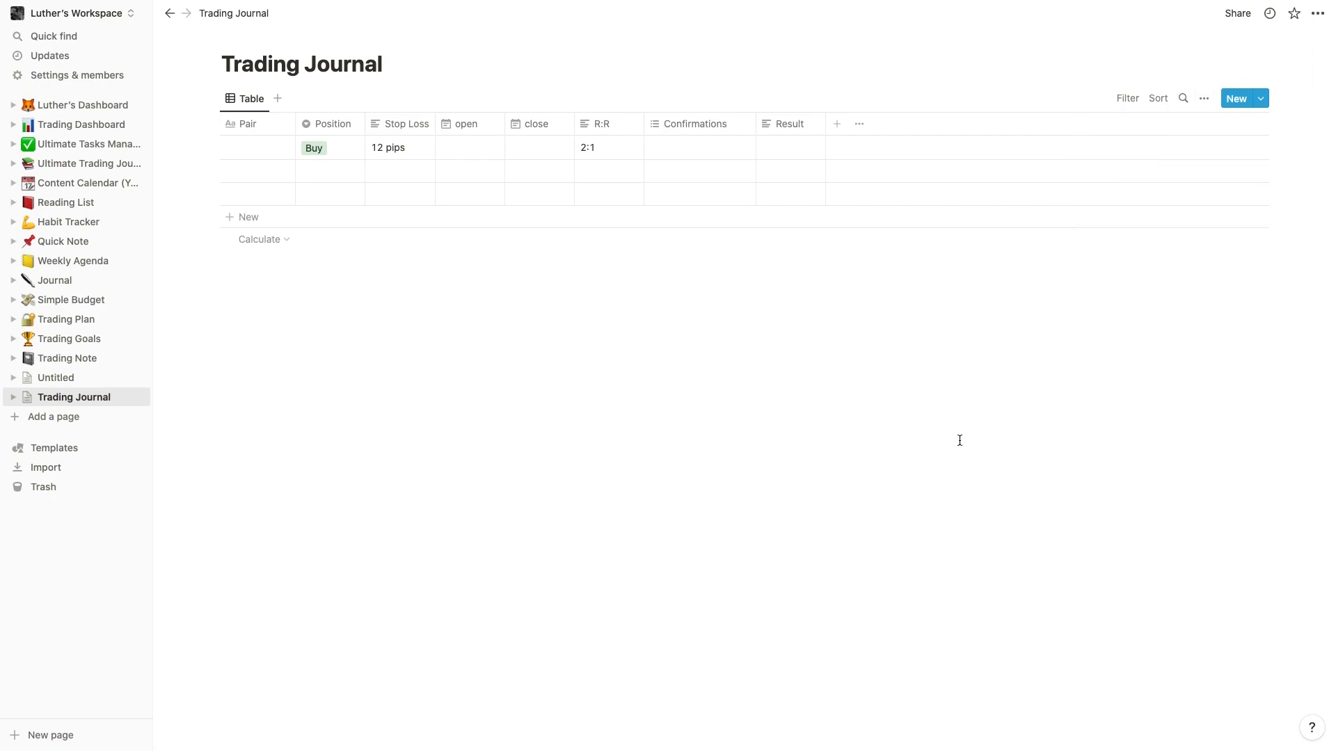
Select M formation, W formation and Double Top as the first row's Confirmations.
click(692, 149)
click(710, 200)
click(717, 213)
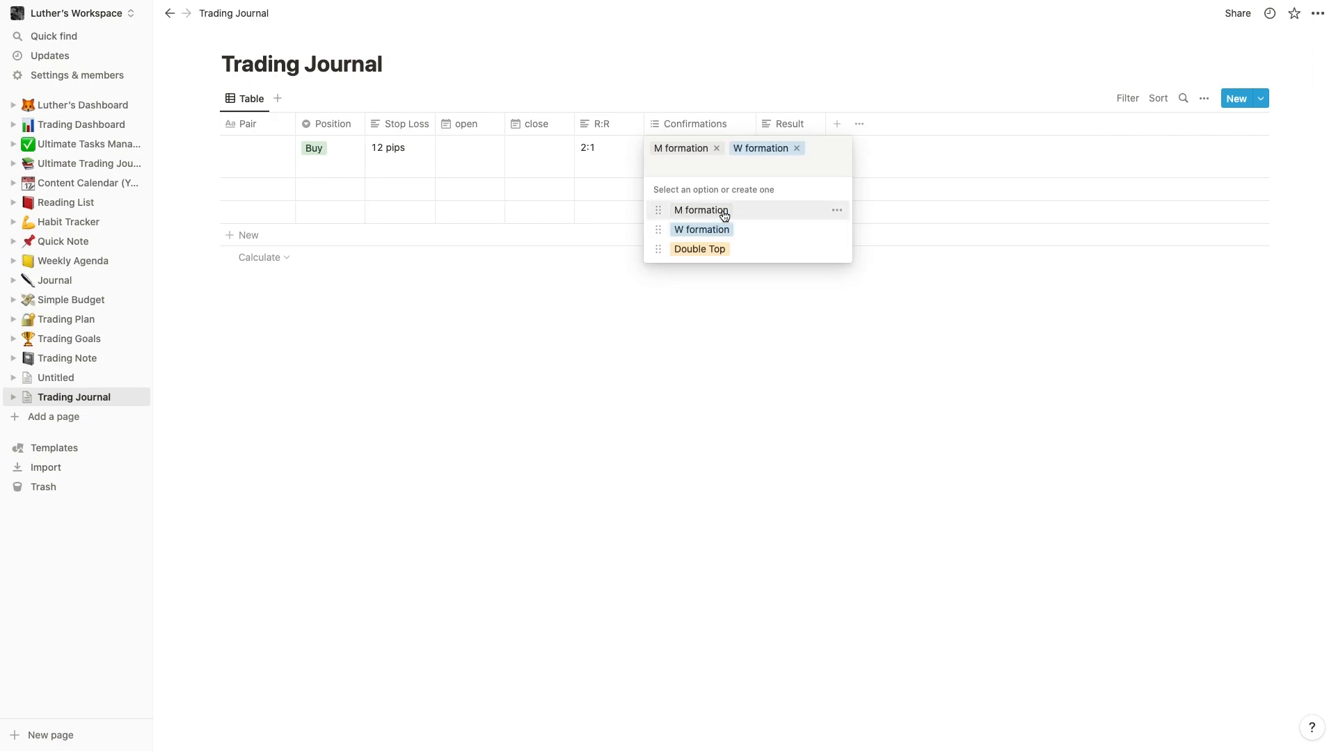
click(717, 250)
click(746, 310)
click(758, 372)
Change the Result property type to Select.
click(786, 202)
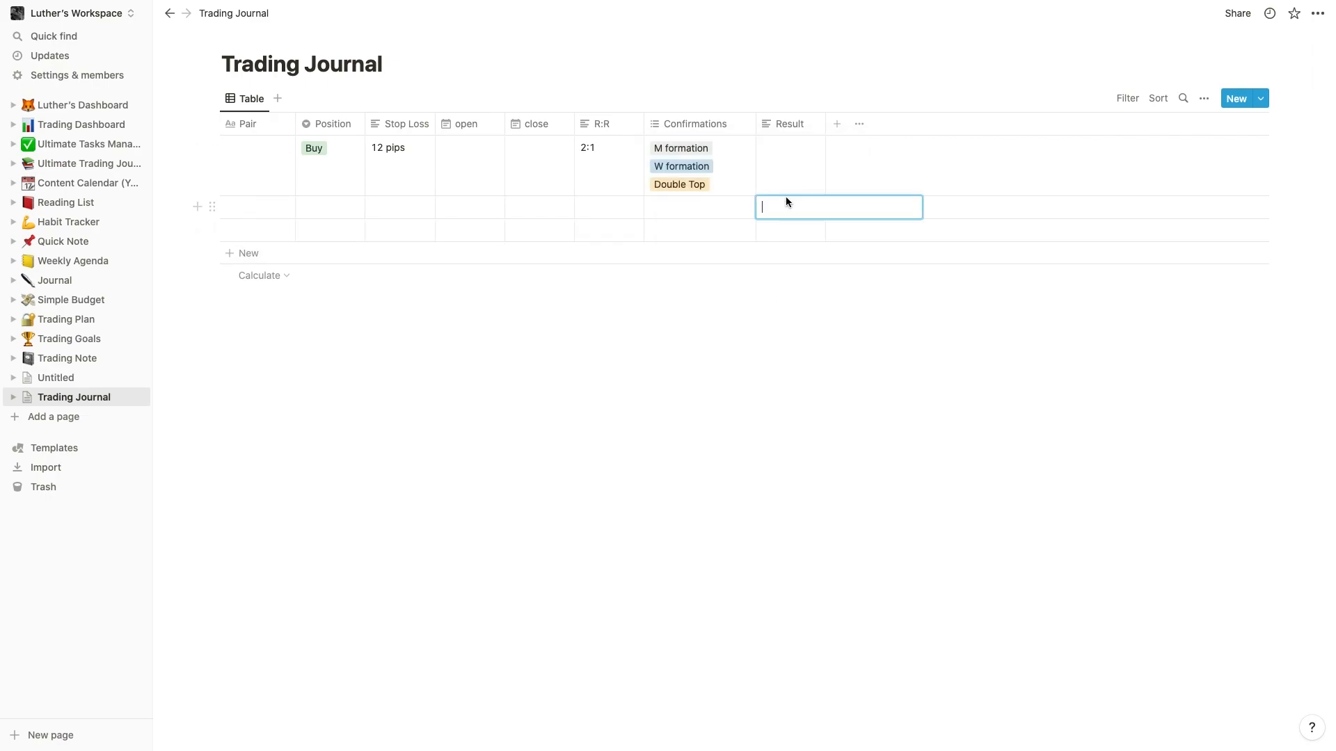
key(Escape)
click(786, 143)
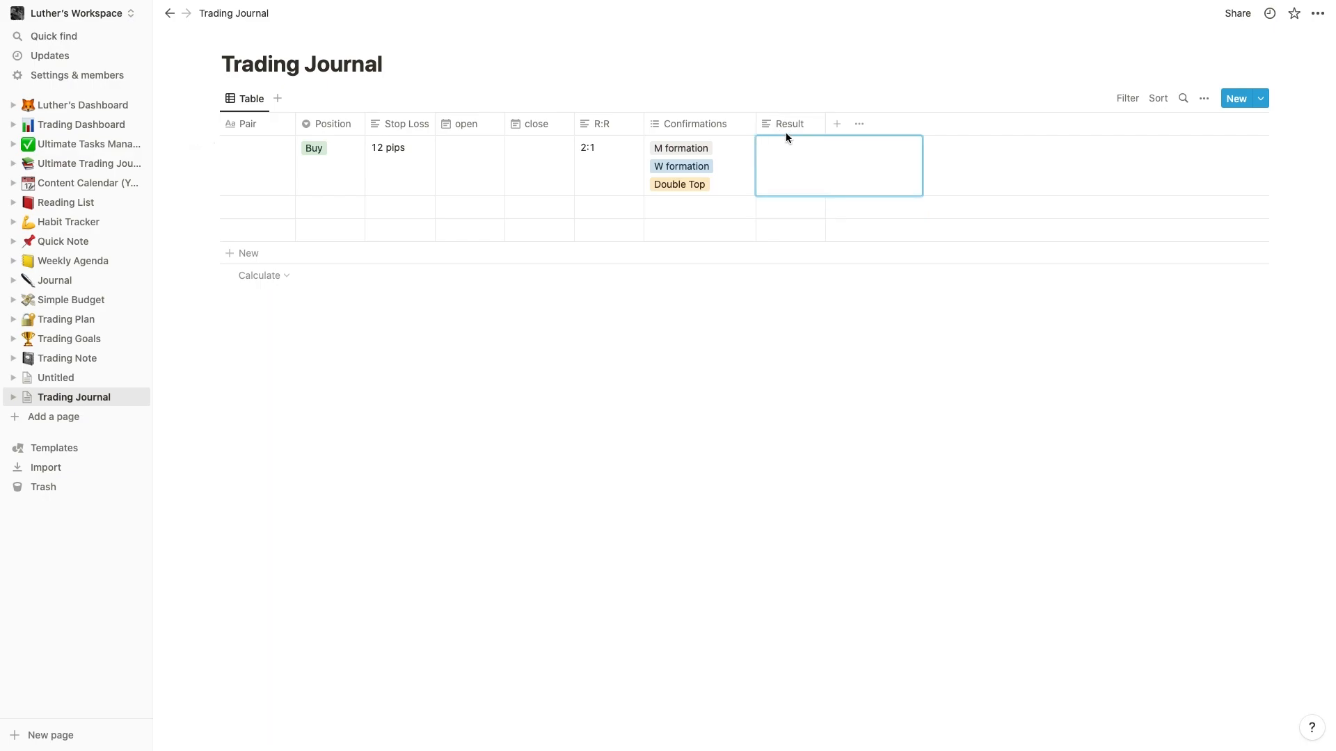
key(Escape)
click(785, 127)
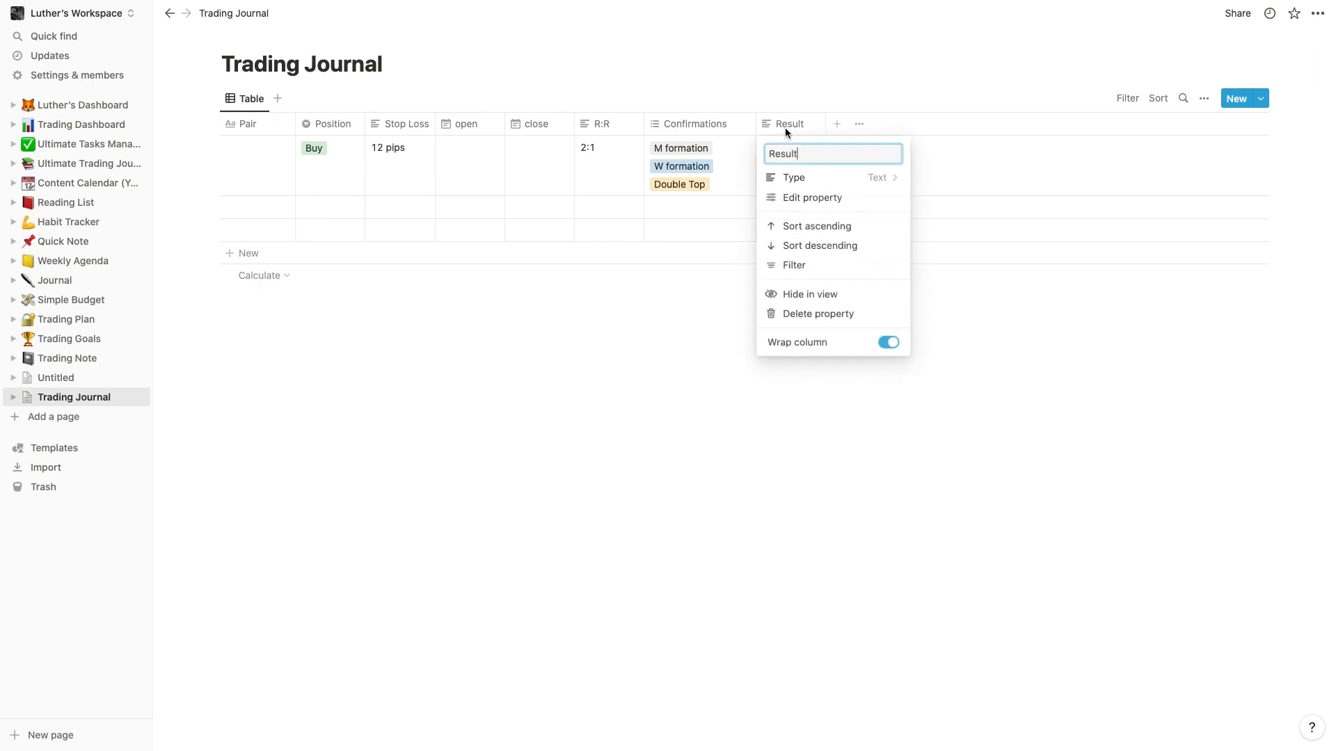
click(813, 200)
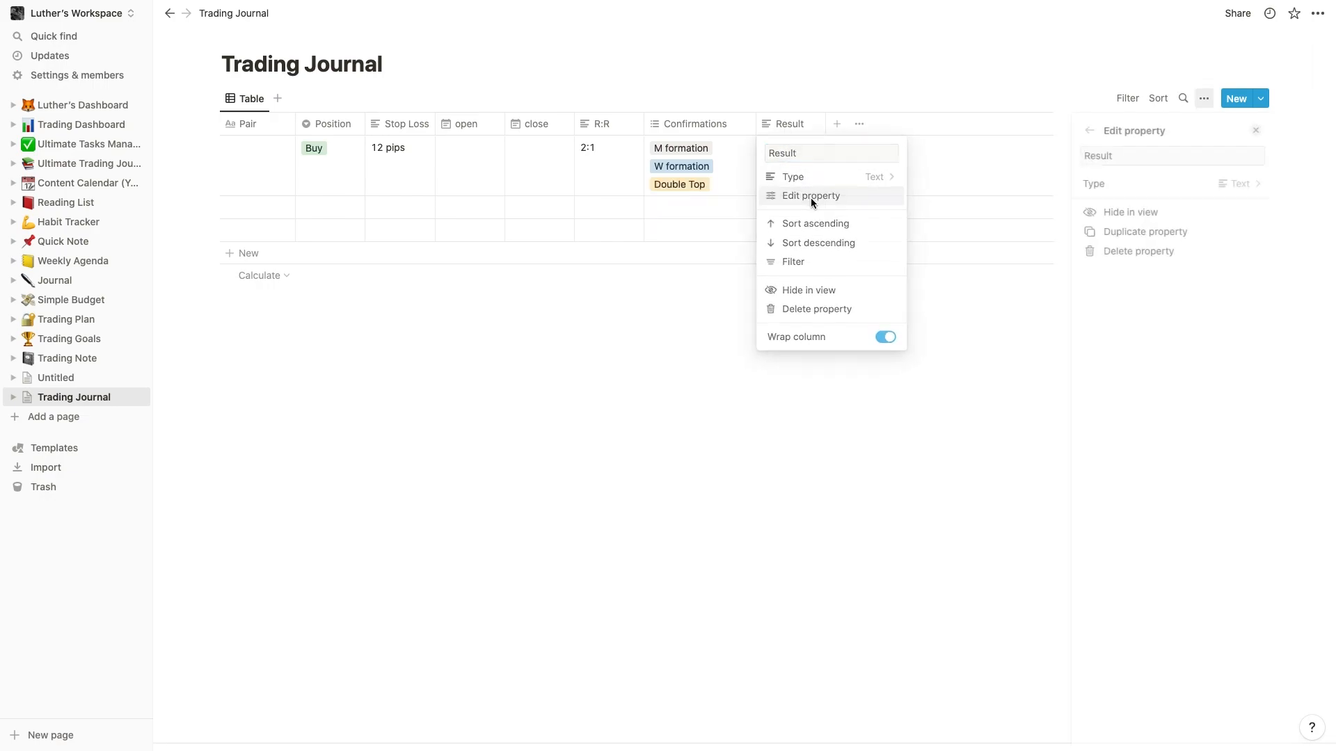
click(1130, 186)
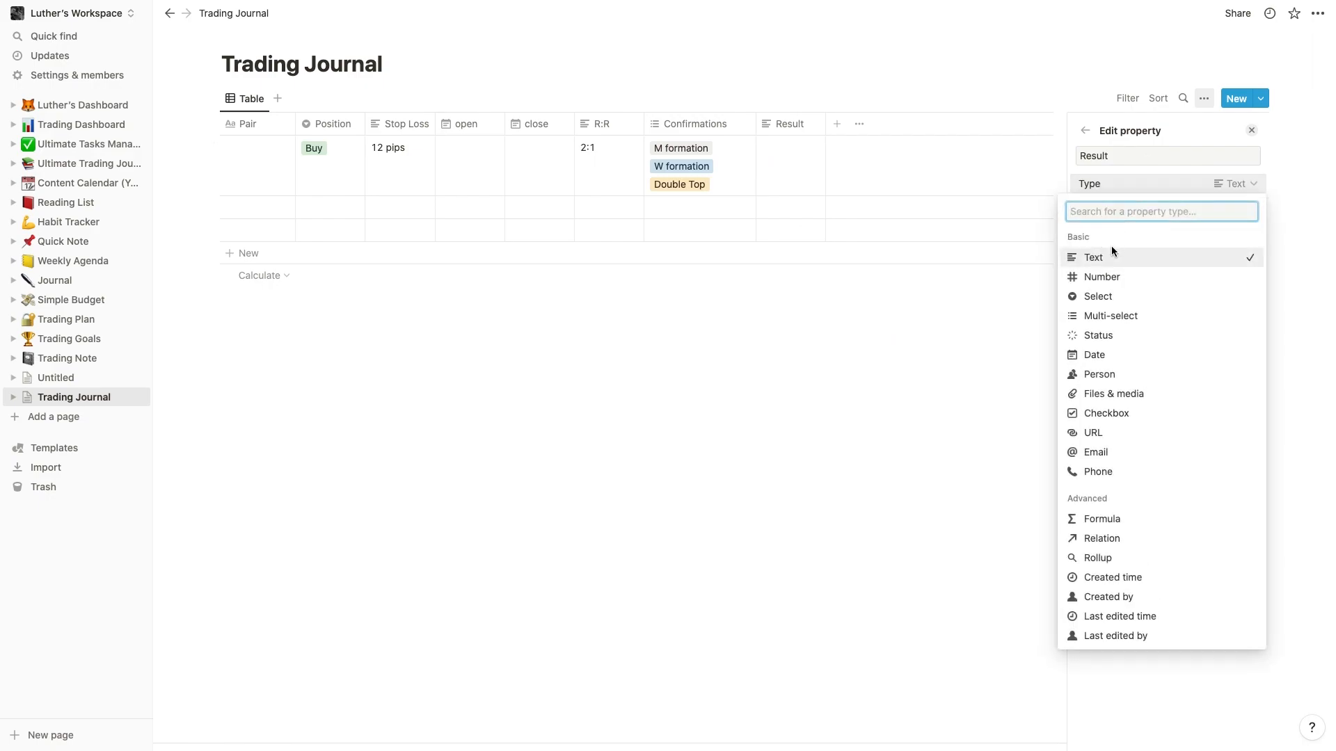
click(1097, 300)
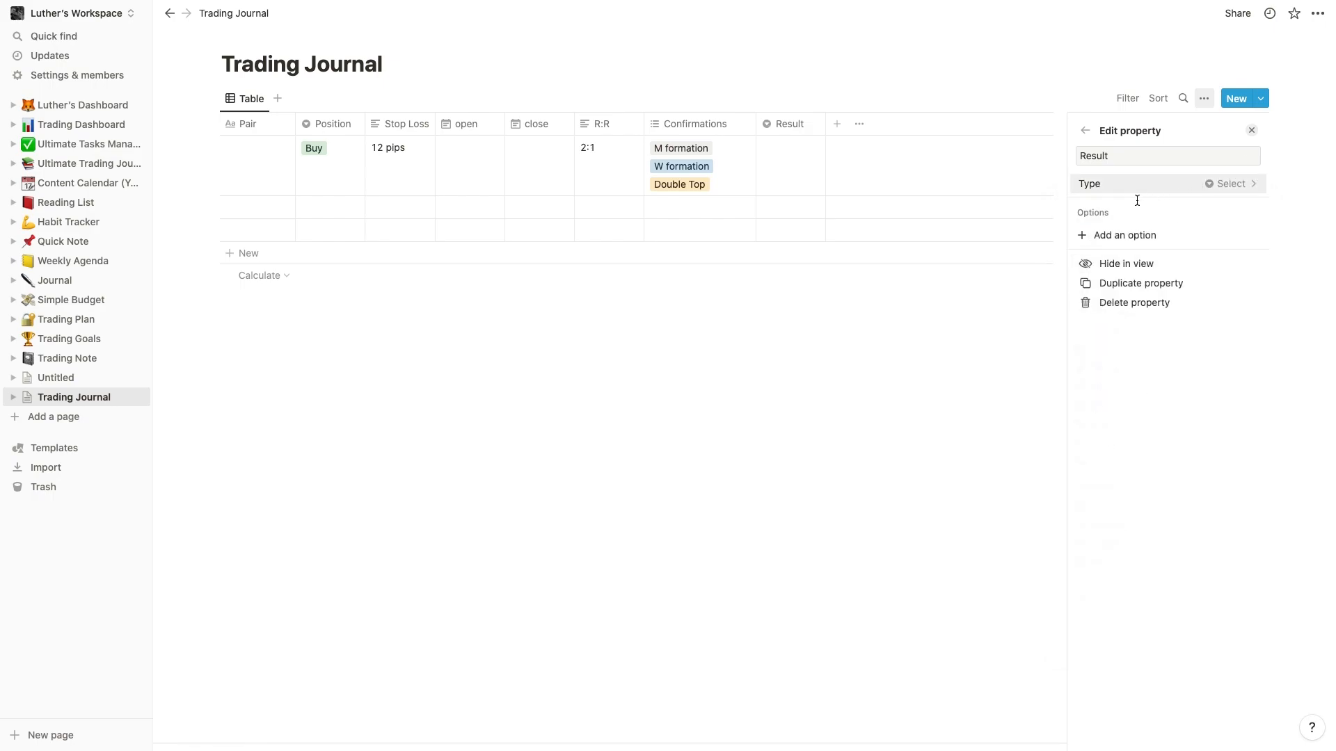
Add the options "Win" and "Lose" to the Result property.
click(1113, 235)
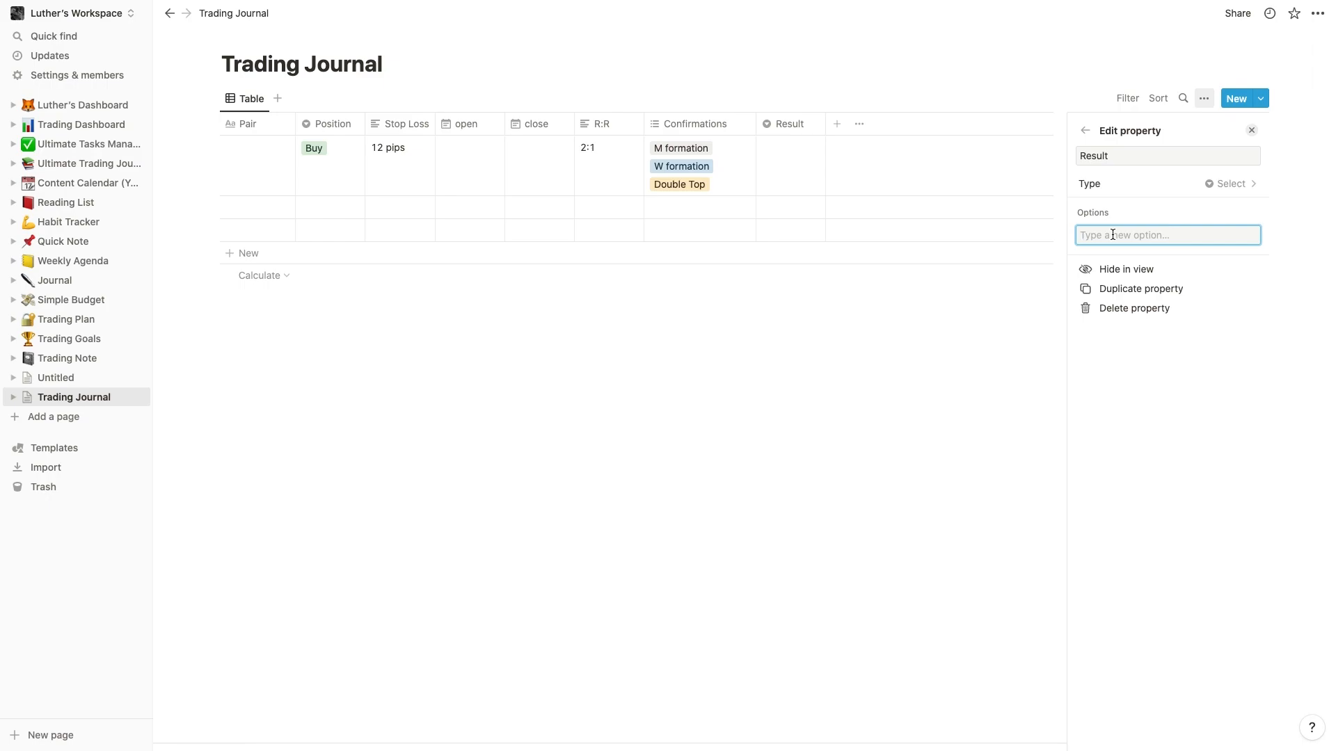
text(Win)
key(Return)
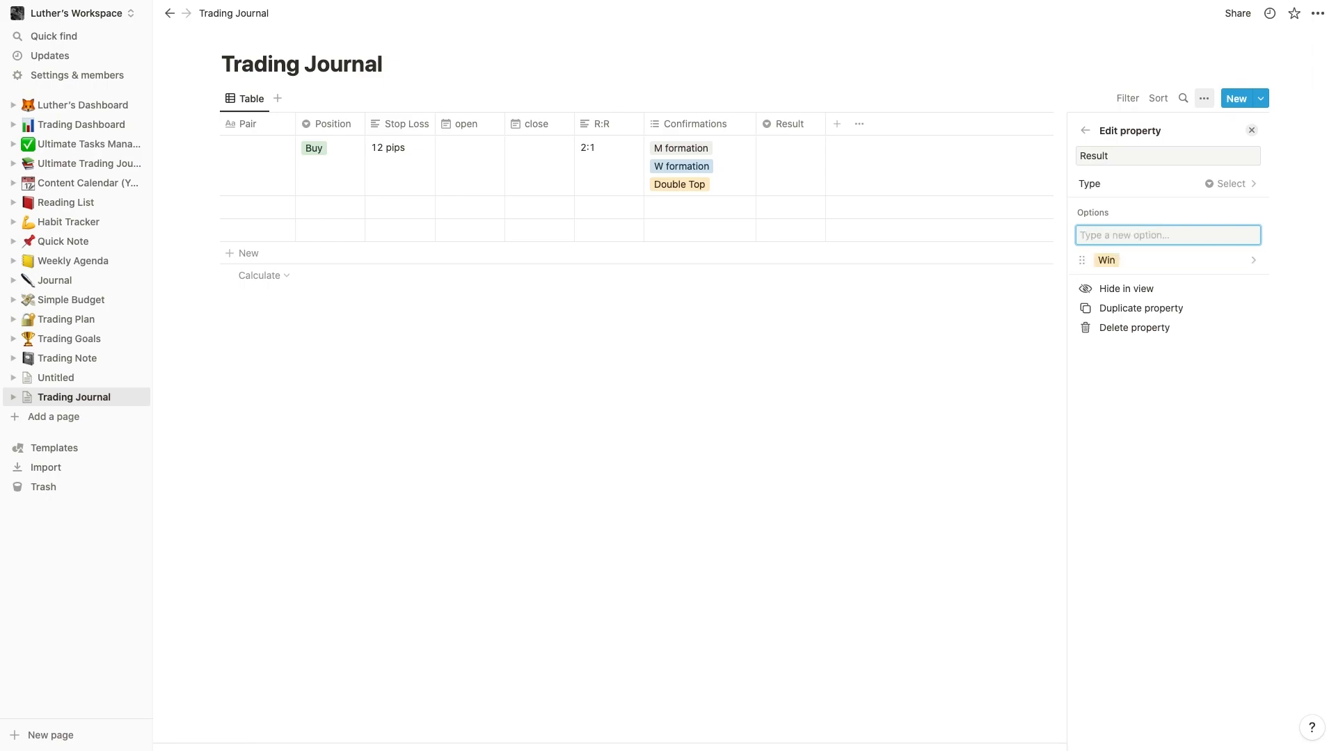
text(Loose)
key(BackSpace)
key(BackSpace)
text(e)
key(Return)
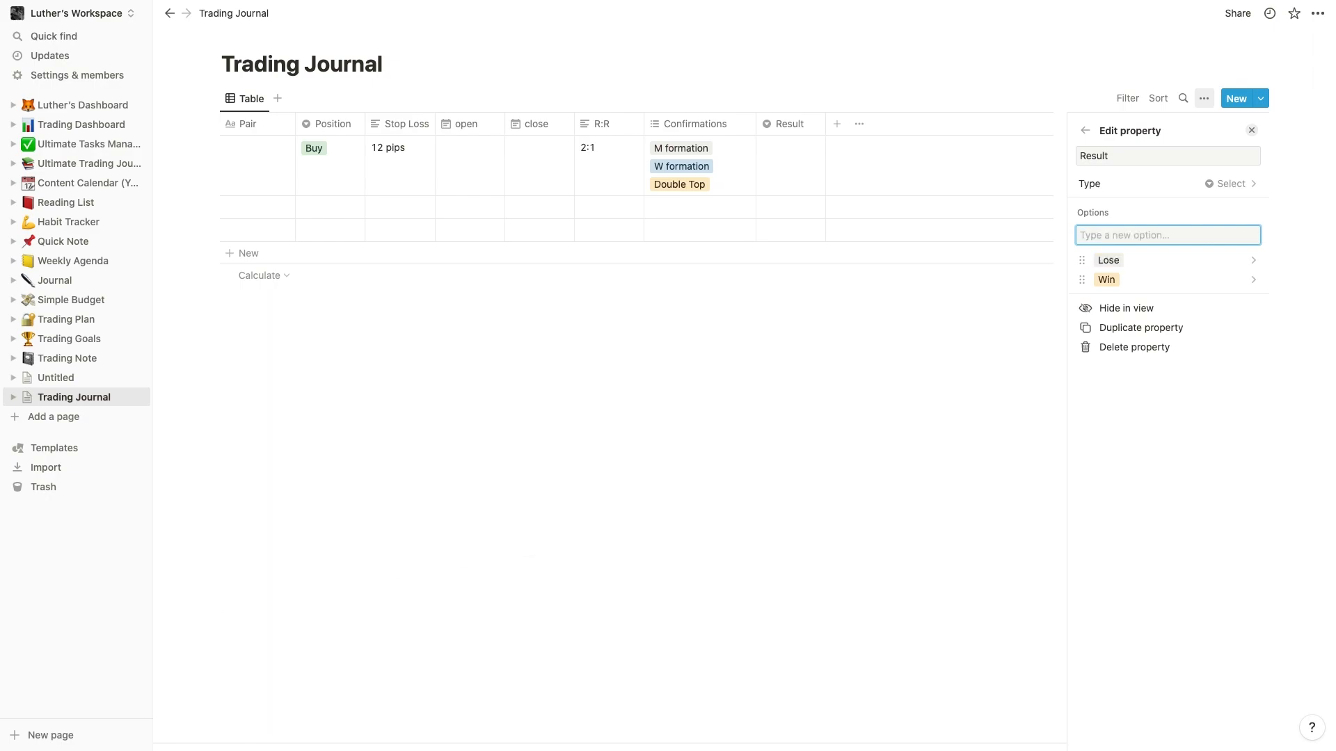
Select Win as the first row's Result and set the Win option's color to Green.
click(1007, 370)
click(766, 181)
click(791, 208)
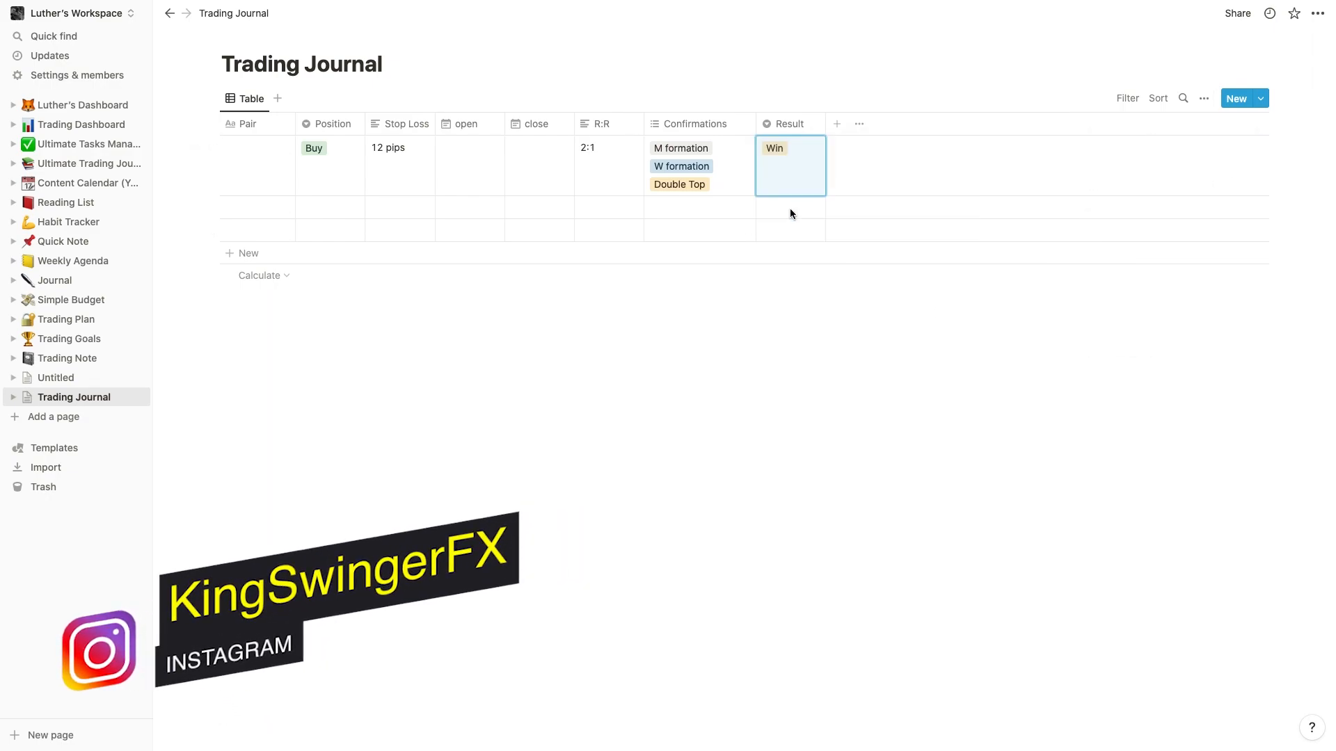
click(780, 152)
click(949, 213)
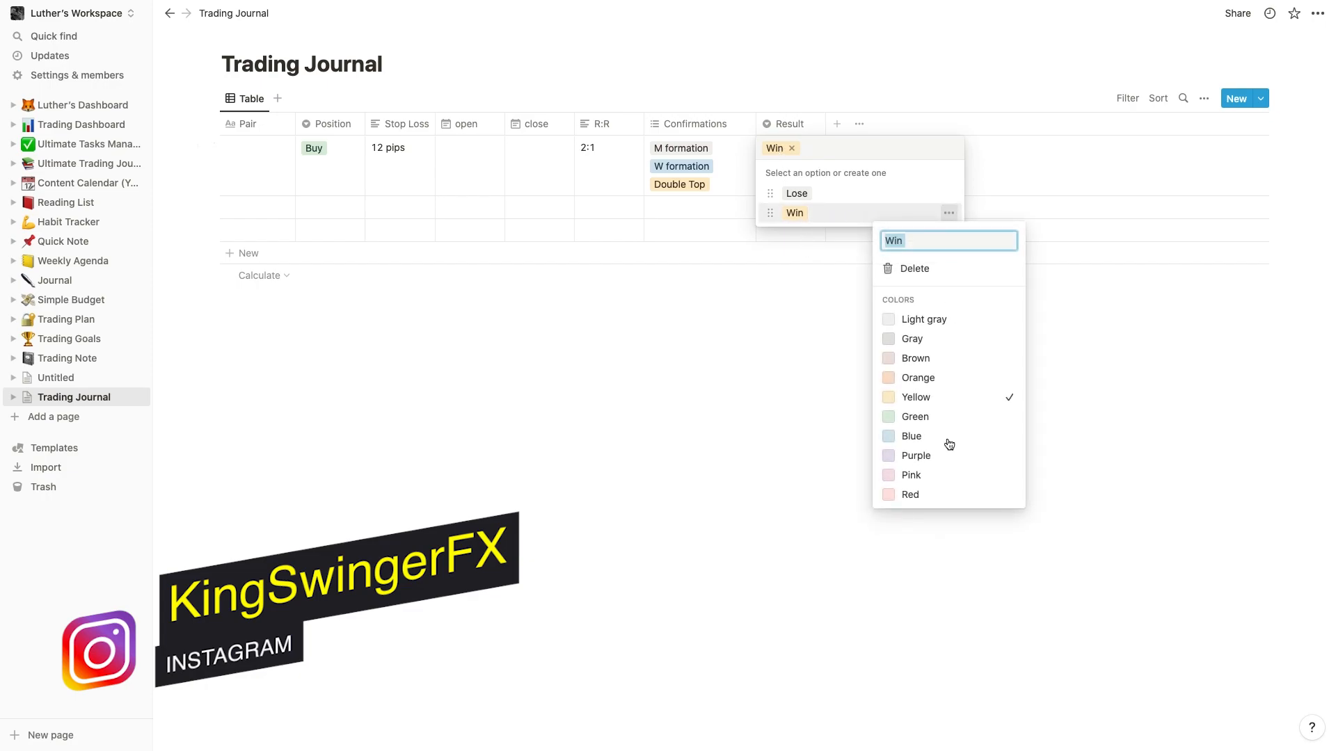
click(913, 418)
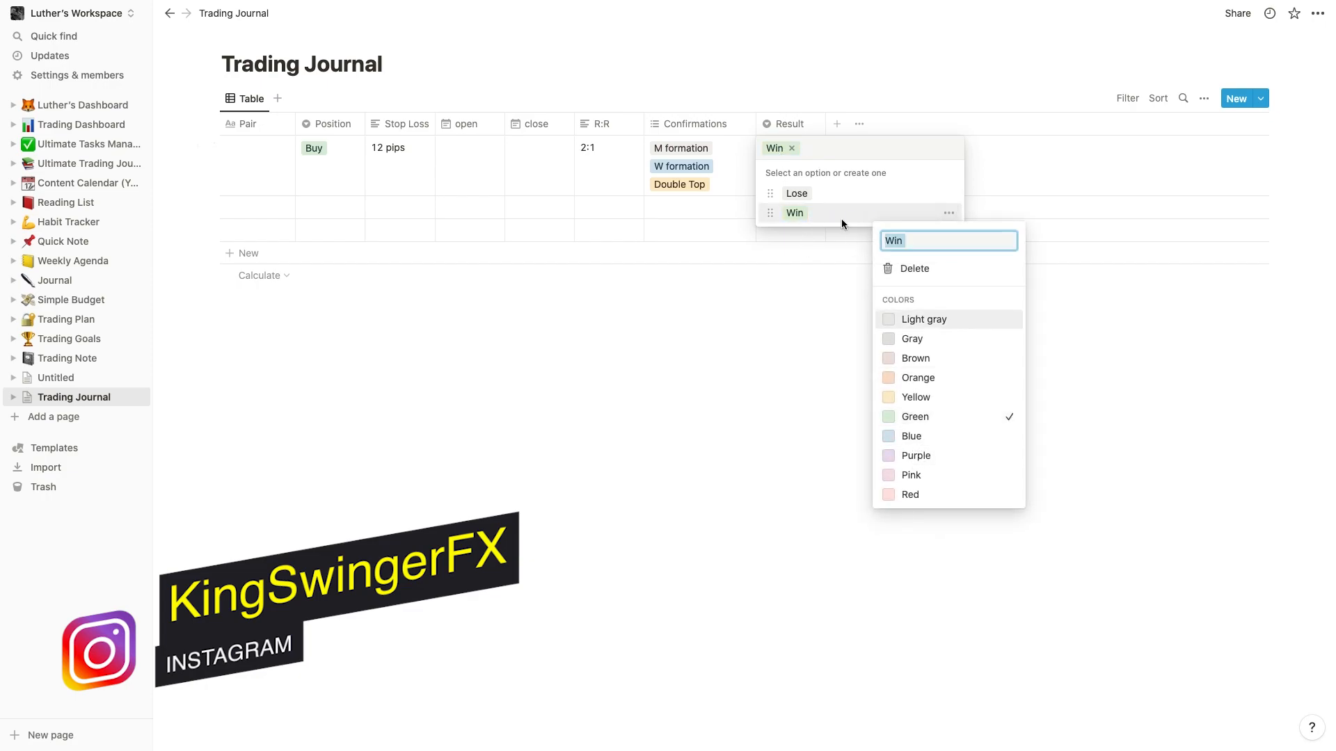
Switch the first row's Result to Lose and set the Lose option's color to Red.
click(803, 194)
click(800, 194)
click(779, 156)
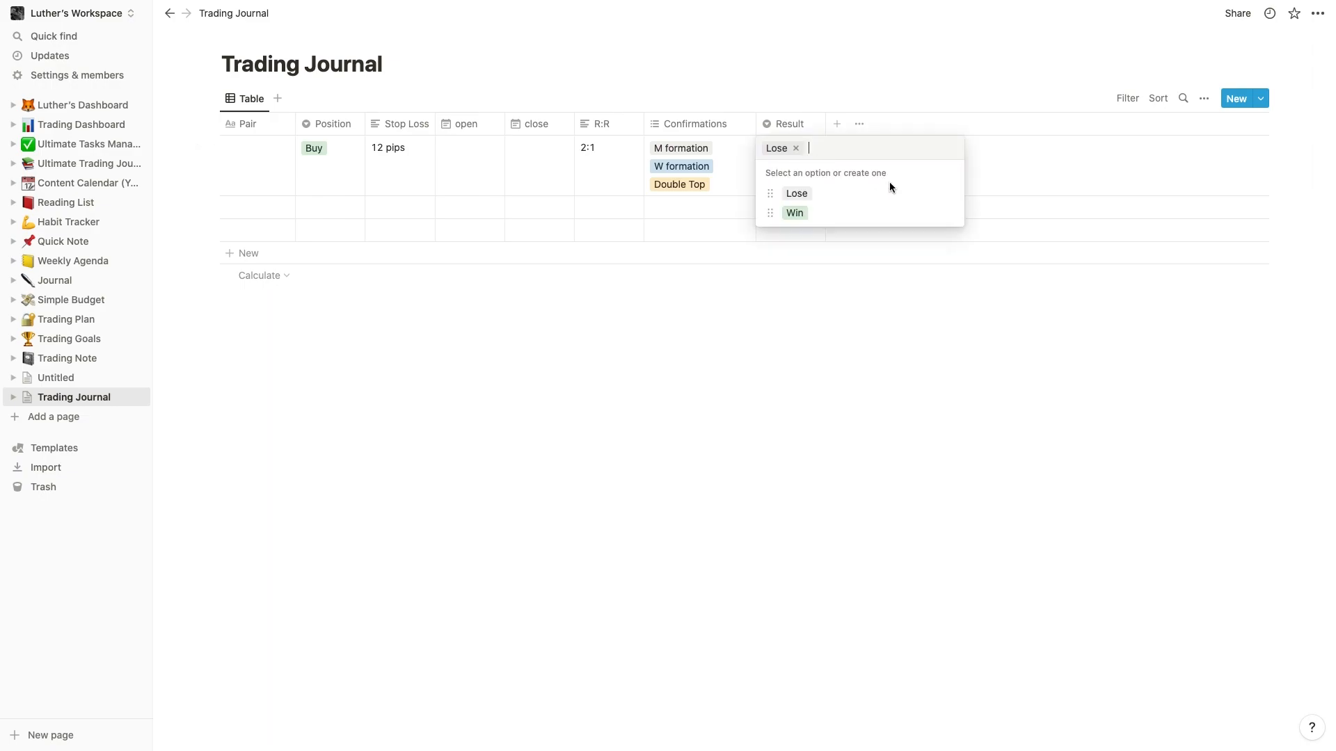
click(948, 193)
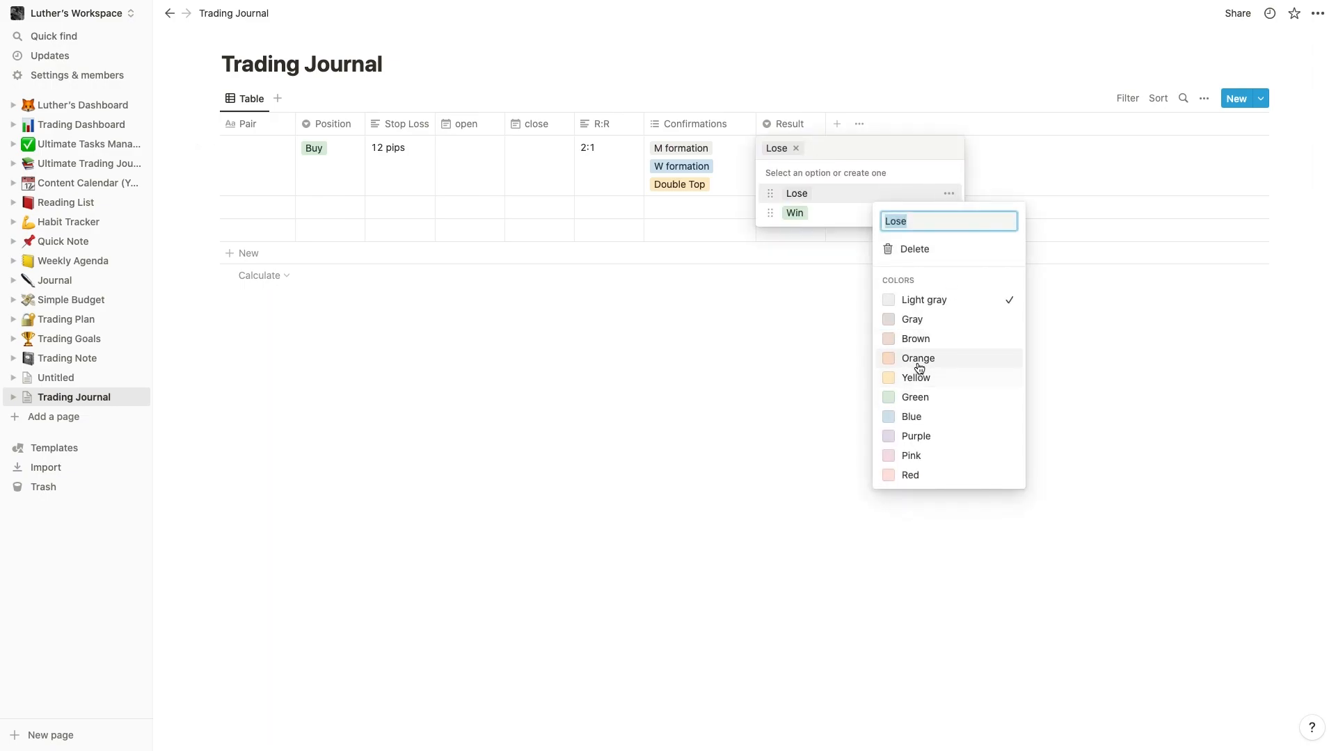
click(910, 479)
key(Escape)
key(Escape)
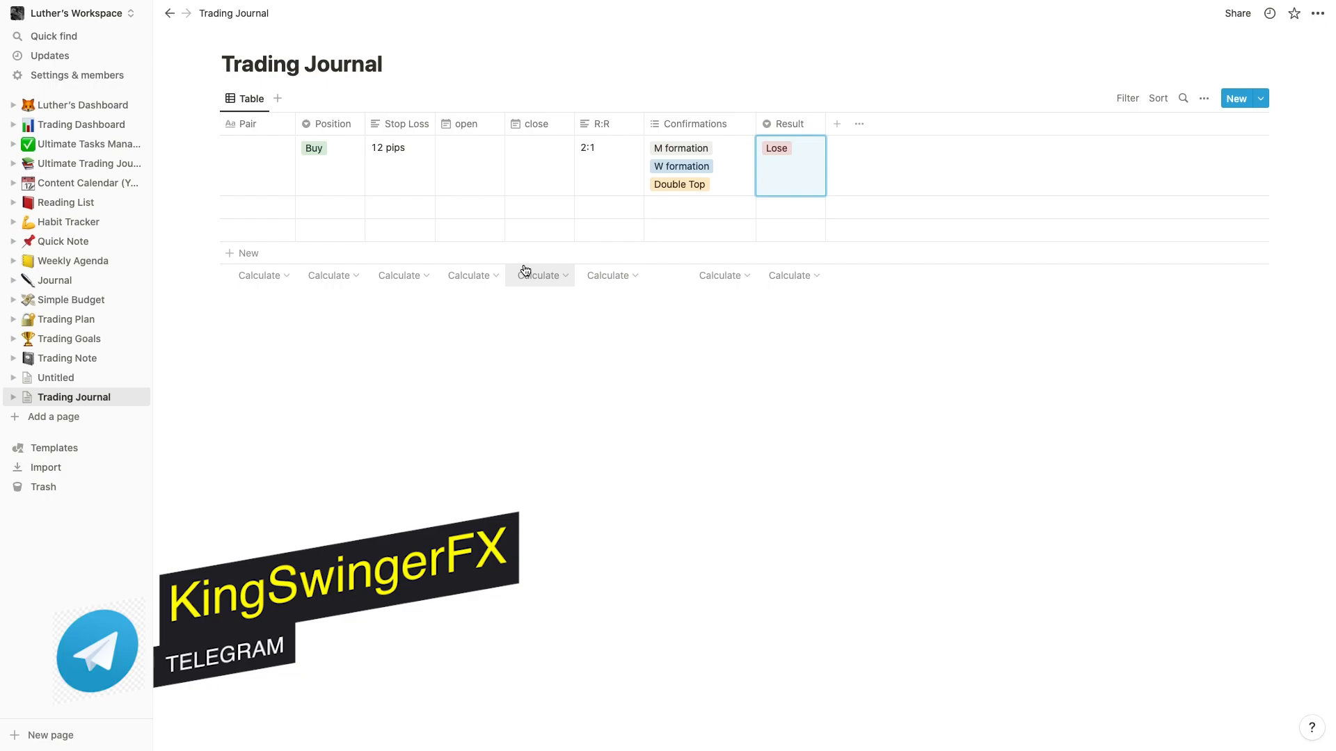
click(385, 384)
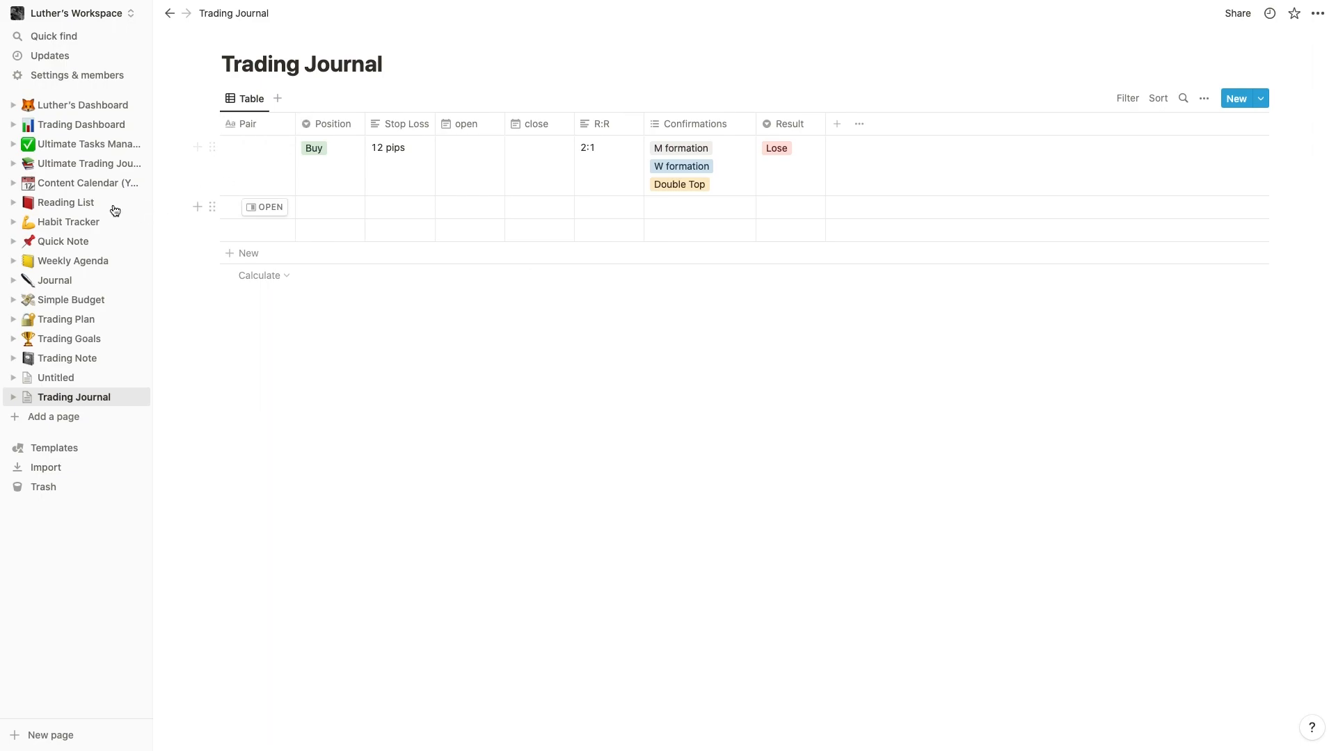
Examine the USOIL entry in the Ultimate Trading Journal, including its ScreenShots toggles and Advance Self Review section.
click(111, 167)
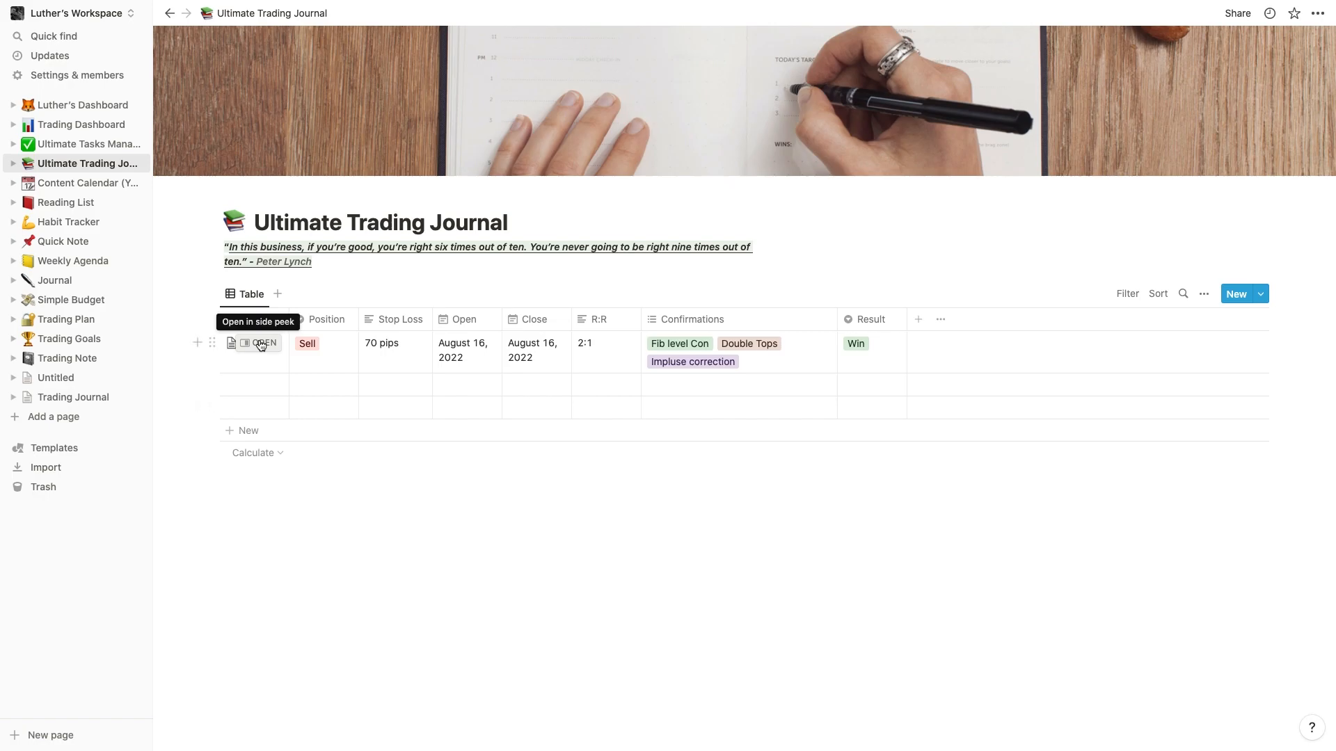
click(259, 341)
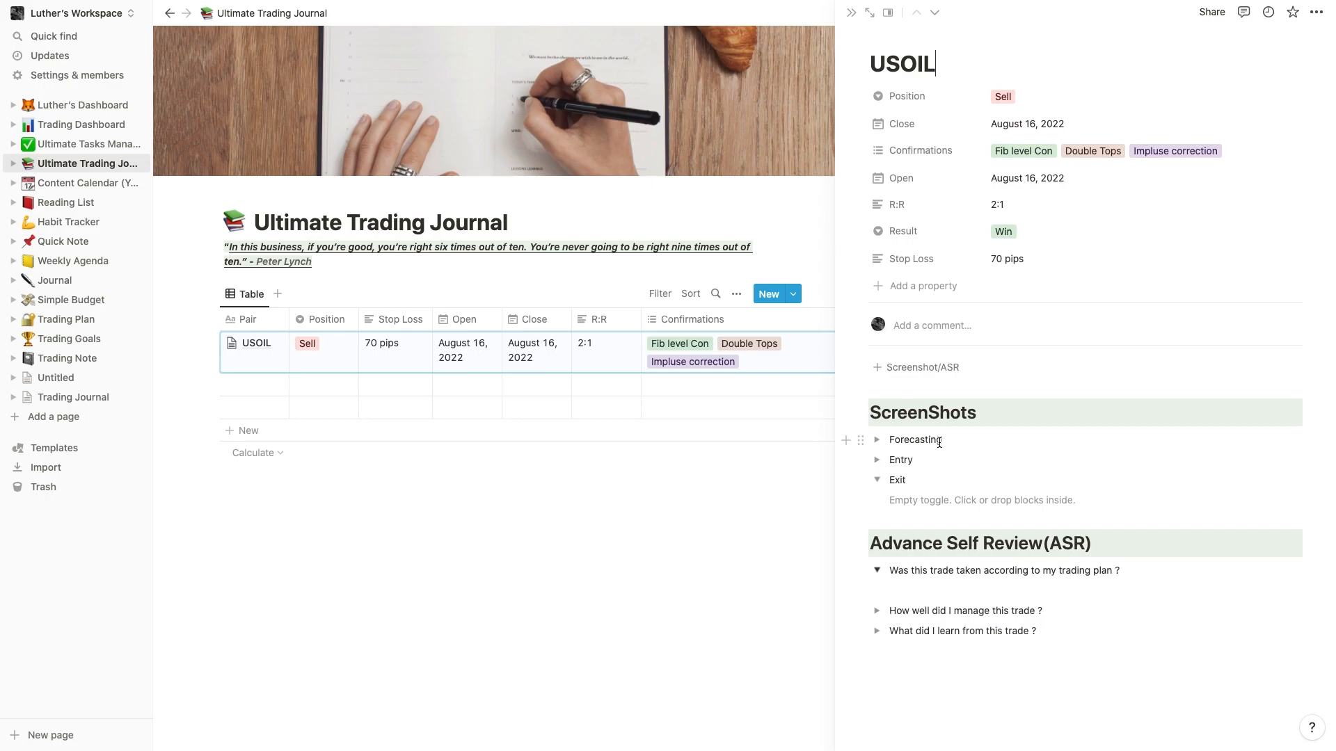
click(879, 481)
click(879, 481)
click(877, 441)
click(893, 460)
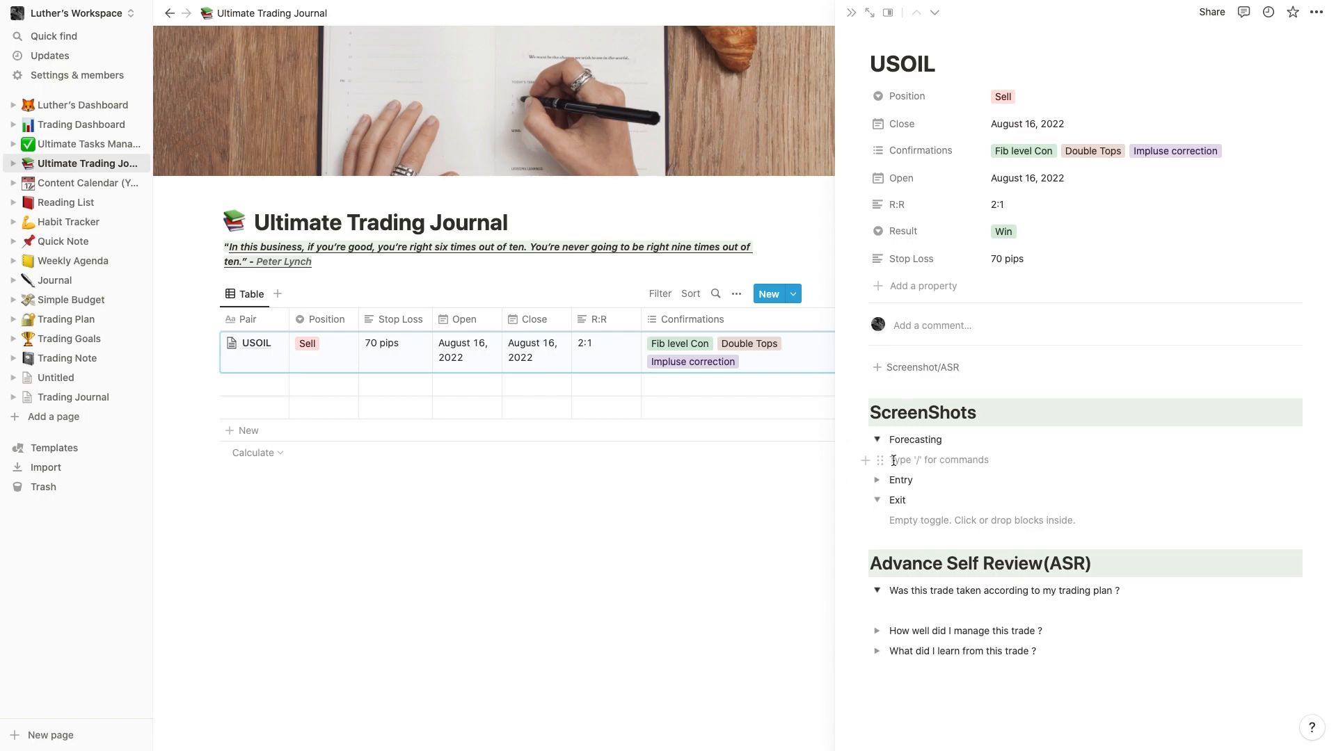
click(878, 482)
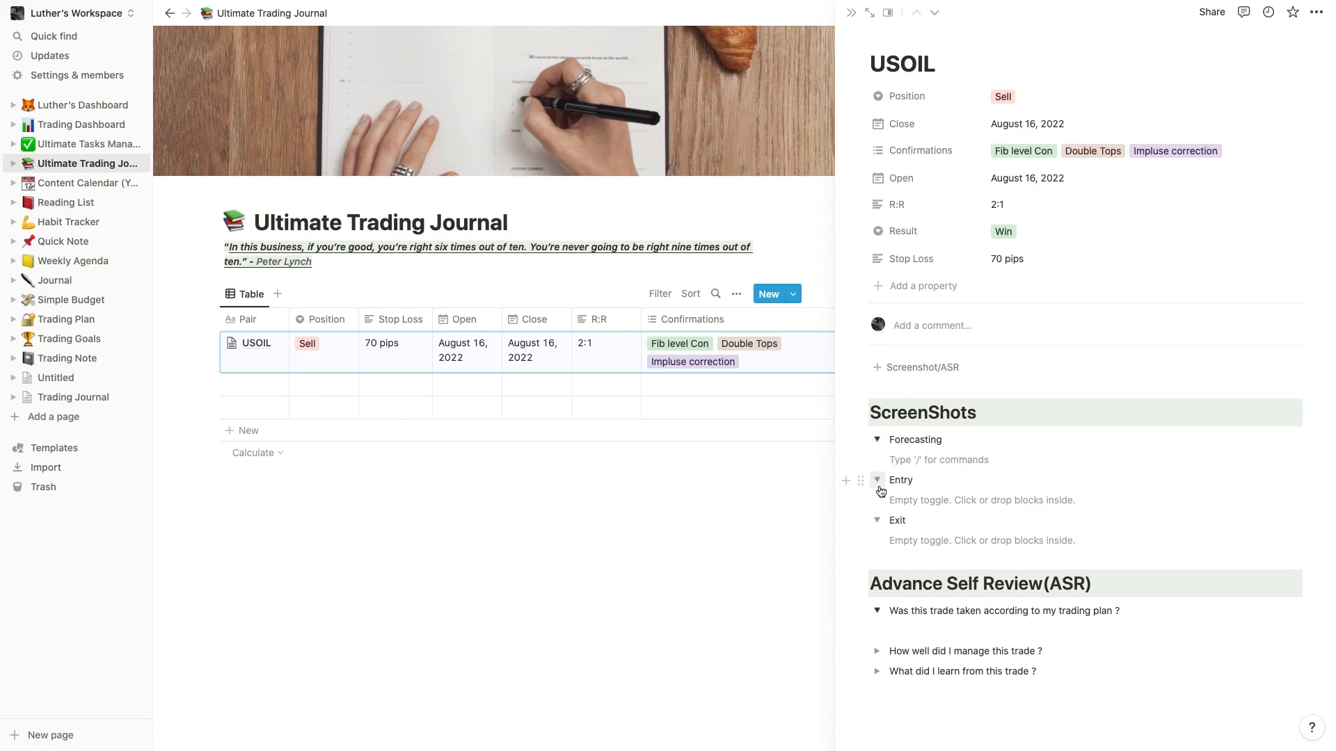
scroll(929, 526, down, 2)
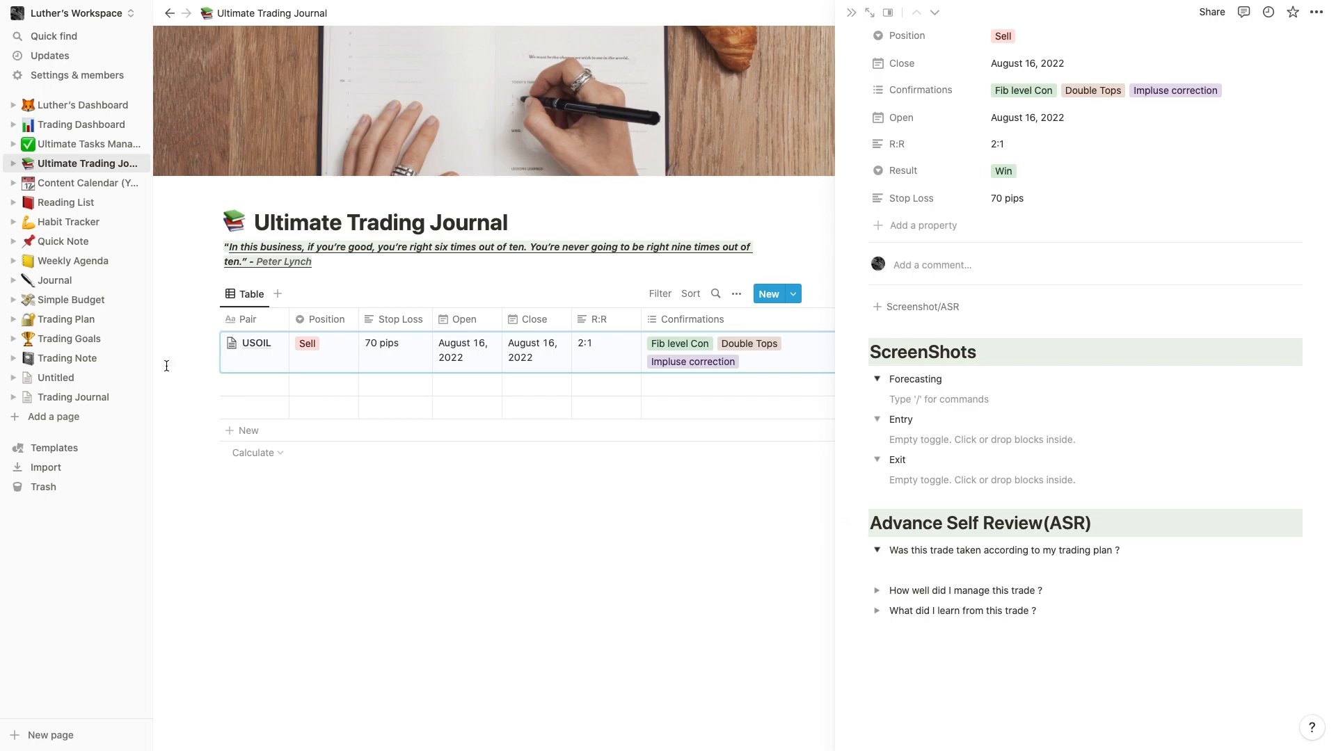
Return to the new Trading Journal and create an entry template from the first row's page.
click(78, 398)
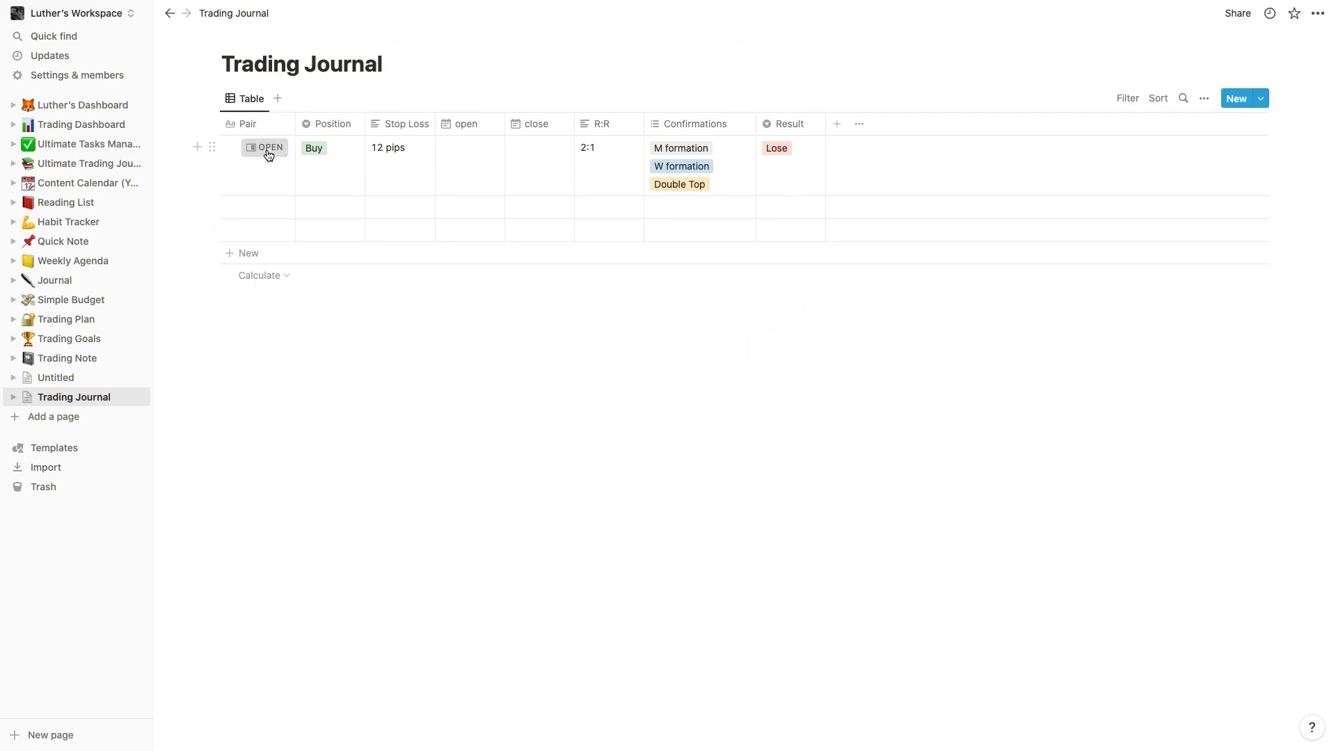
click(267, 152)
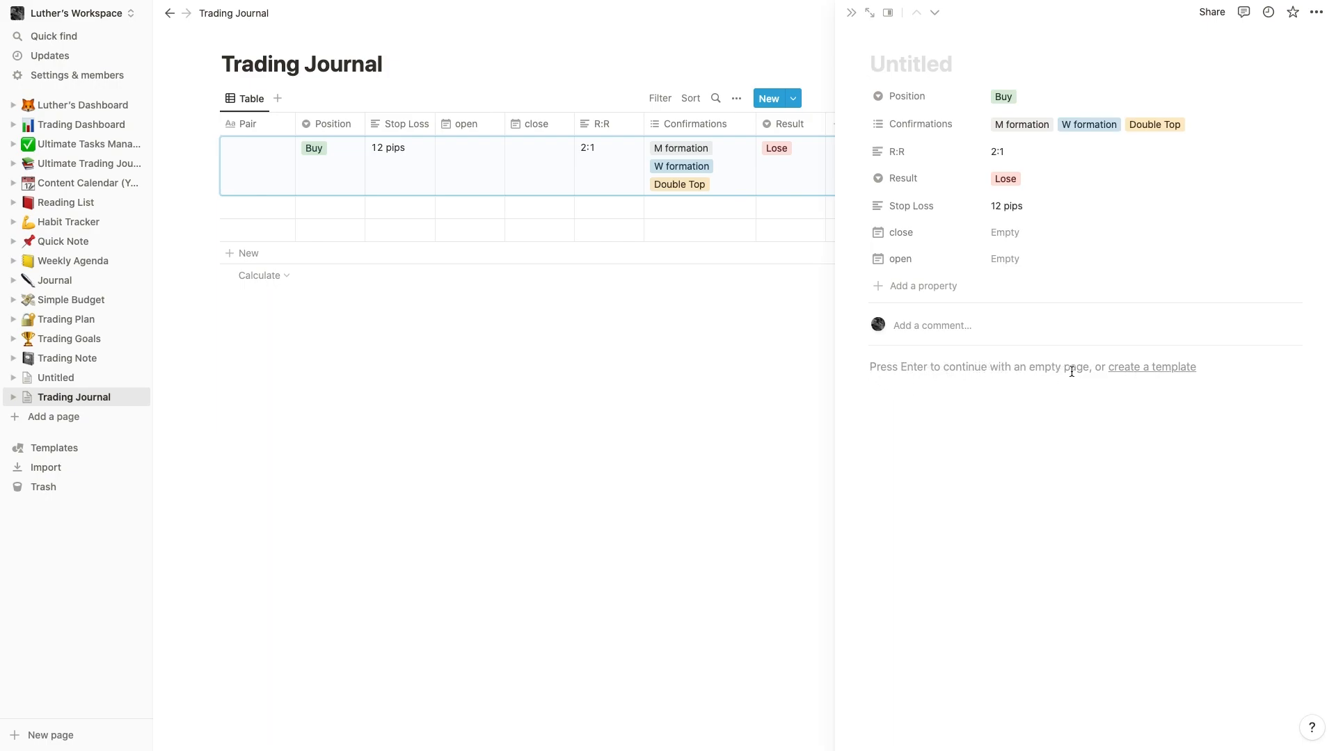
drag(871, 367, 1188, 368)
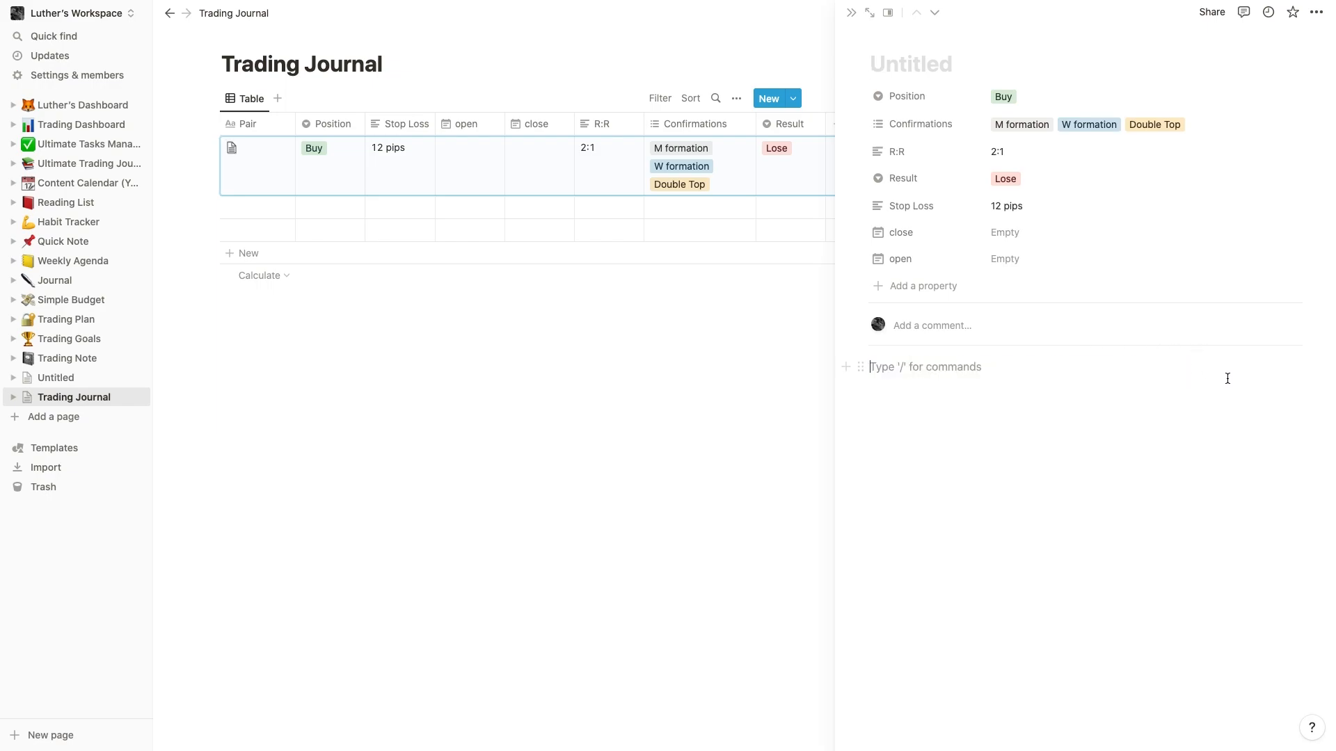
click(719, 451)
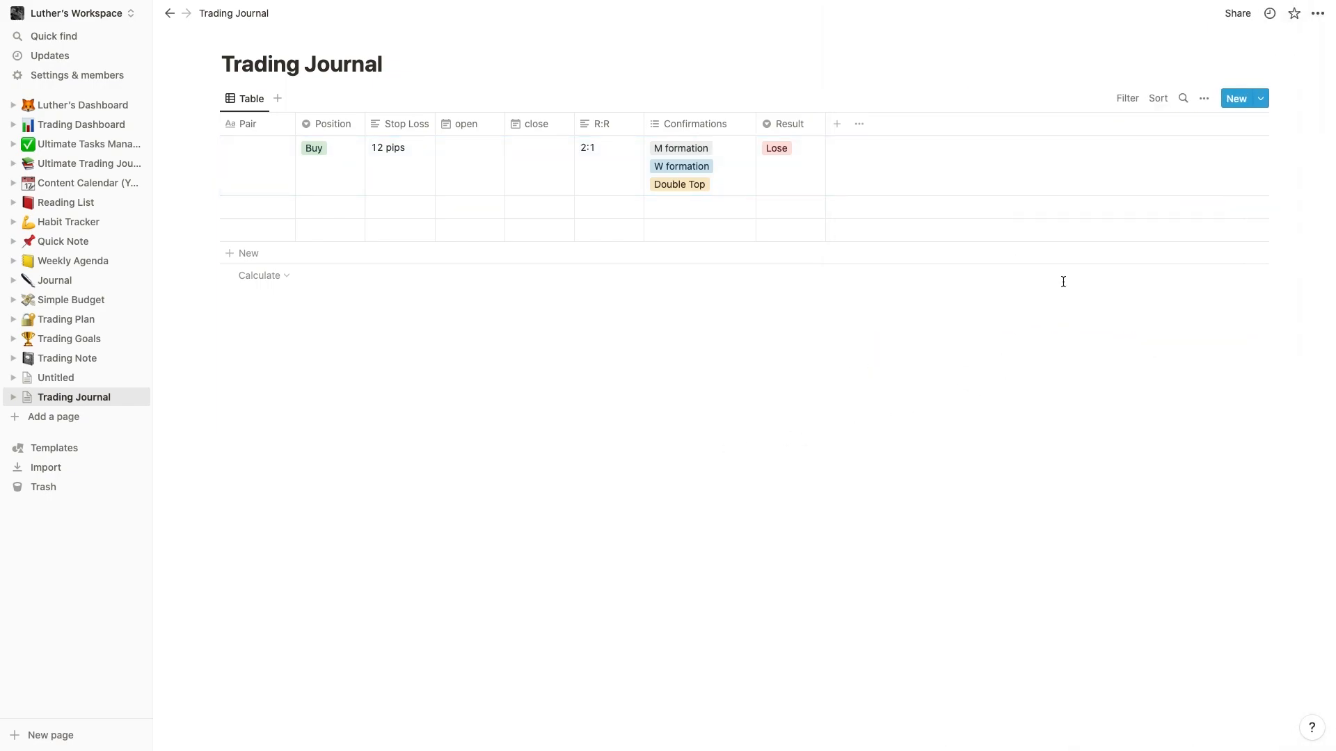
click(269, 149)
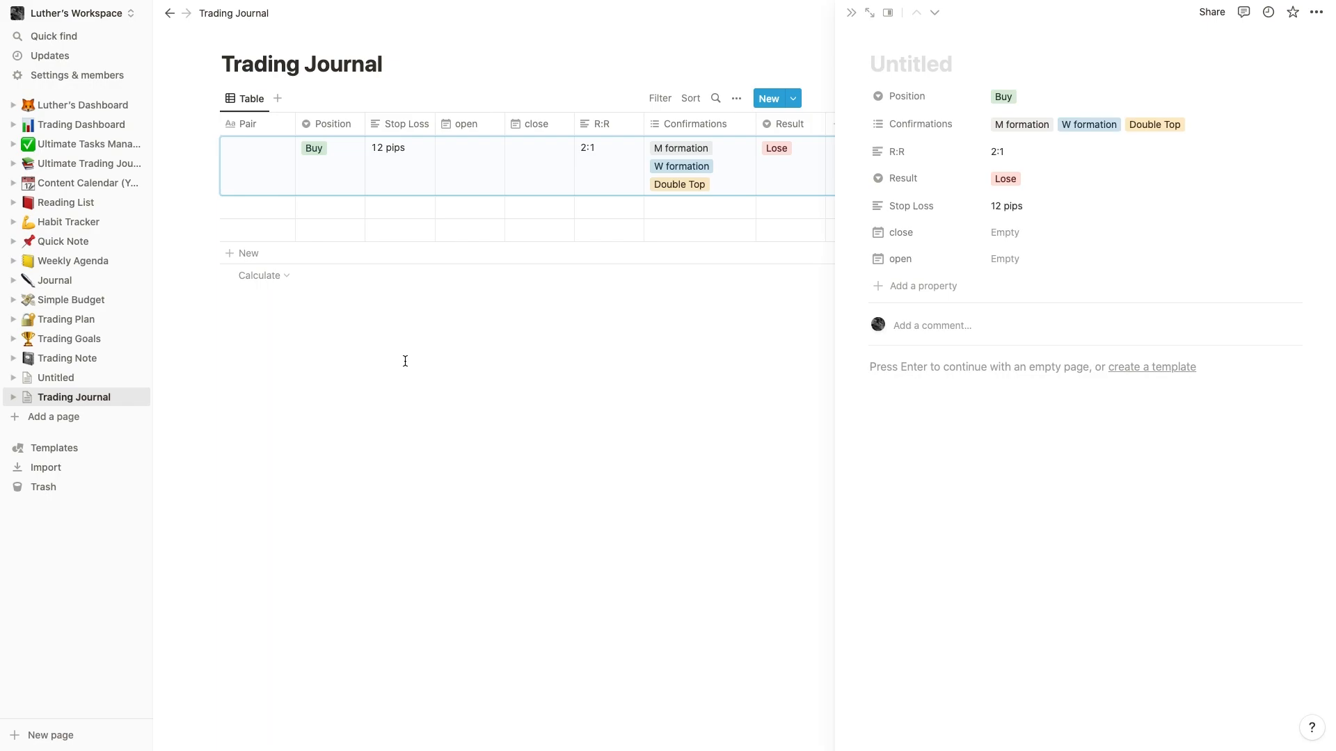
click(1160, 369)
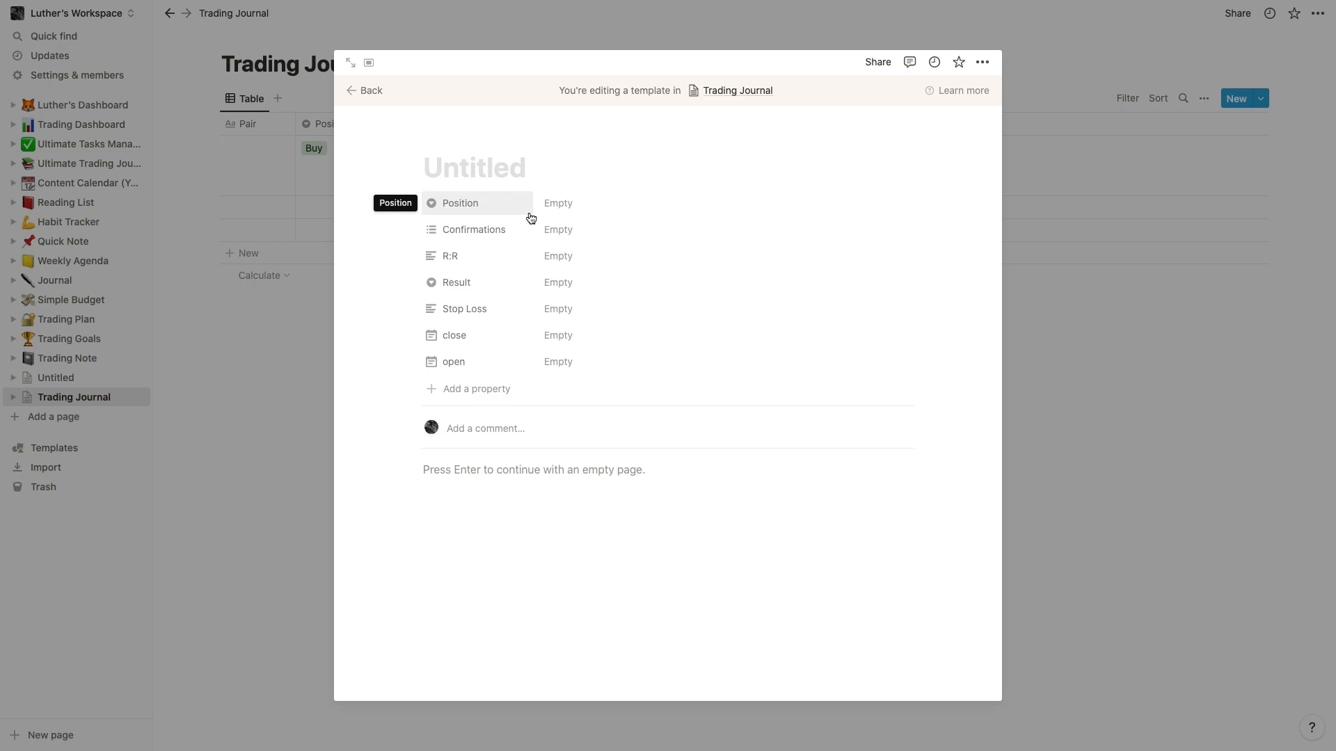
Title the new template "Screenshot".
text(Sc)
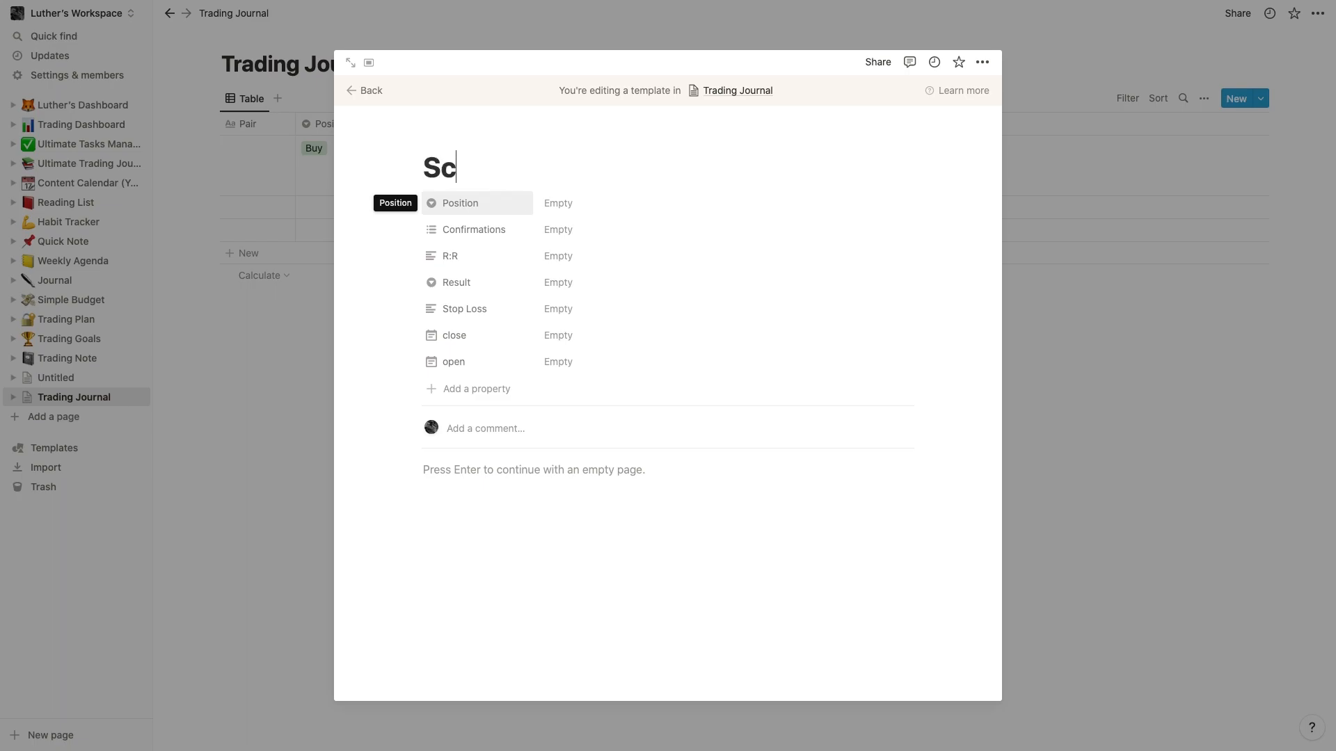
text(eenshot)
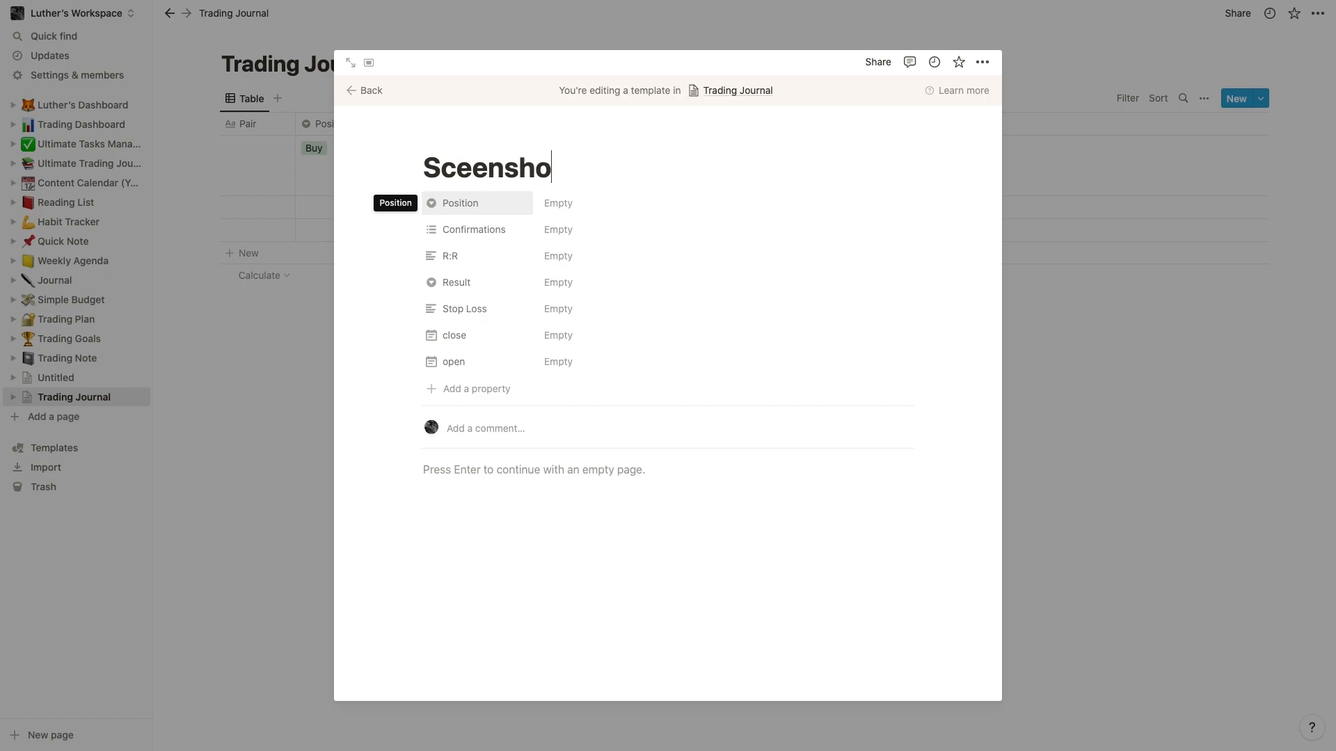
key(Left)
right_click(477, 170)
click(473, 186)
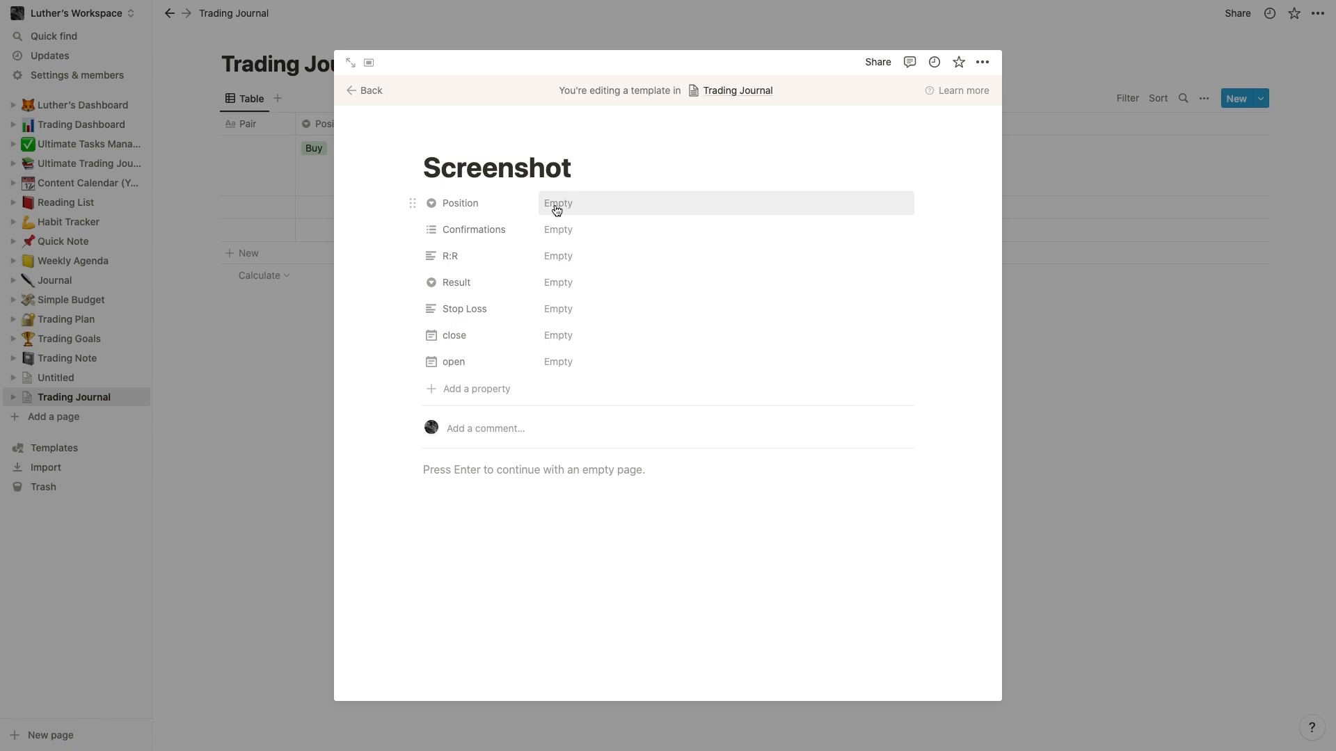
Insert an empty Heading 1 block with a green background in the template body.
click(586, 455)
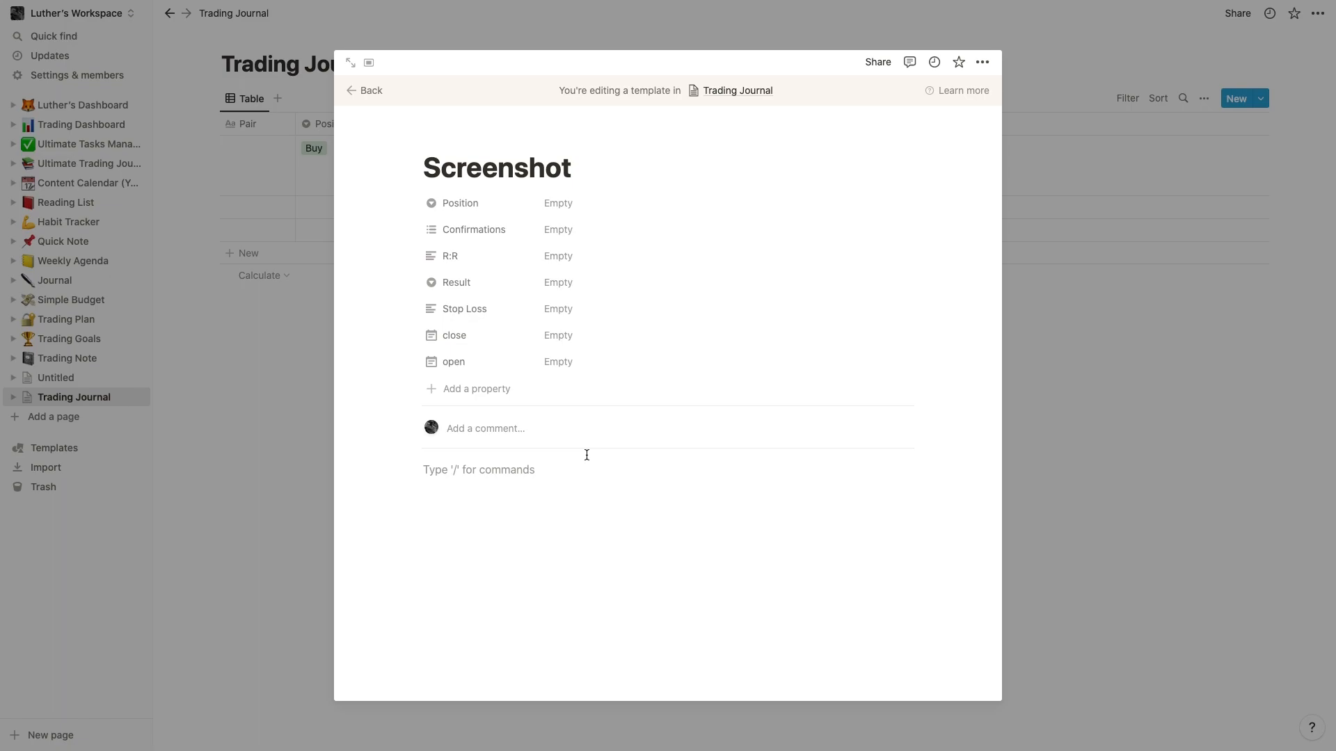
text(/)
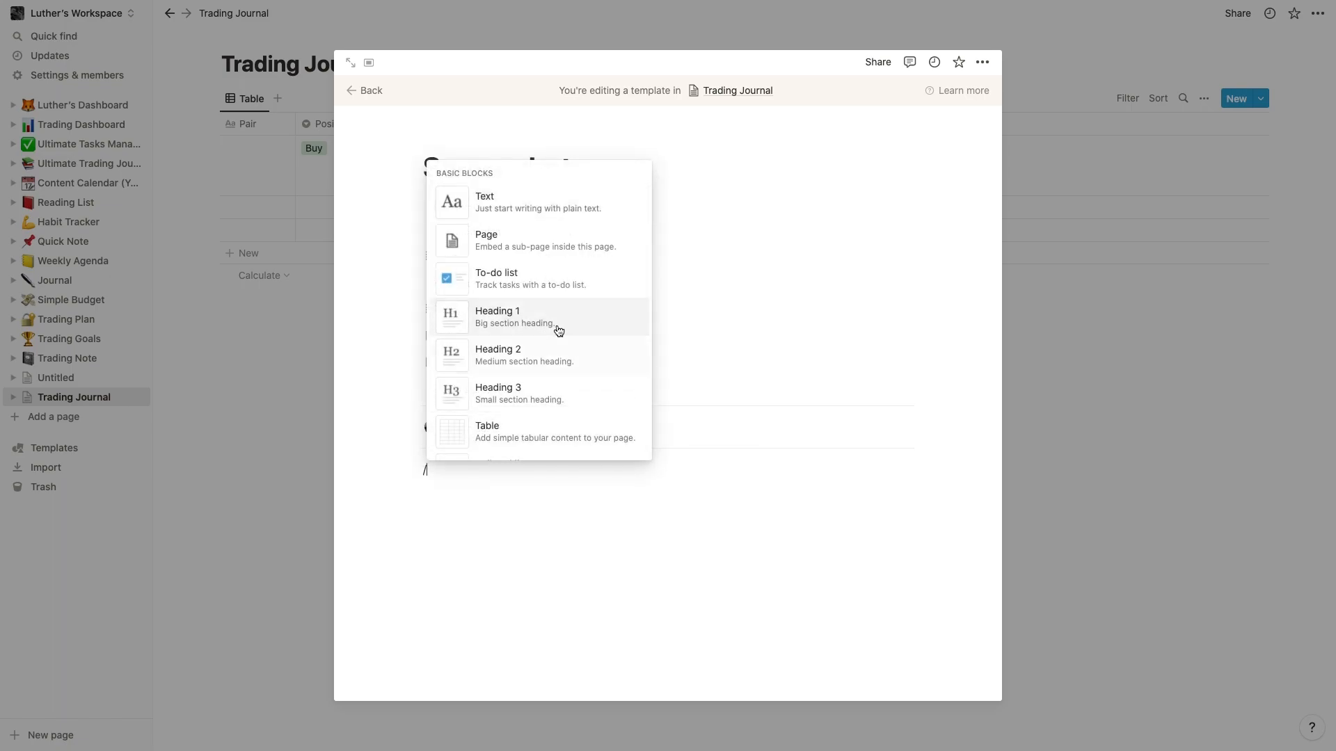
click(540, 323)
text(/)
scroll(540, 418, down, 4)
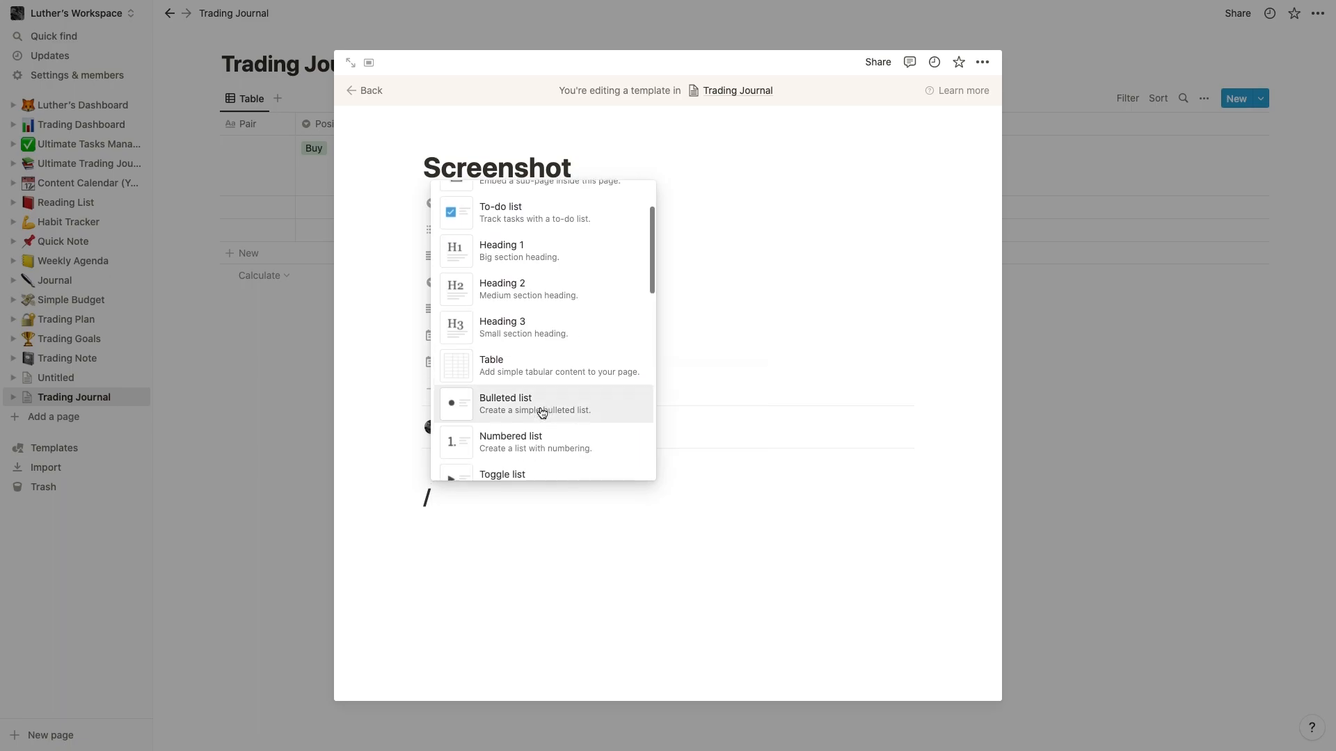
scroll(541, 413, down, 6)
scroll(541, 413, up, 2)
text(GRE)
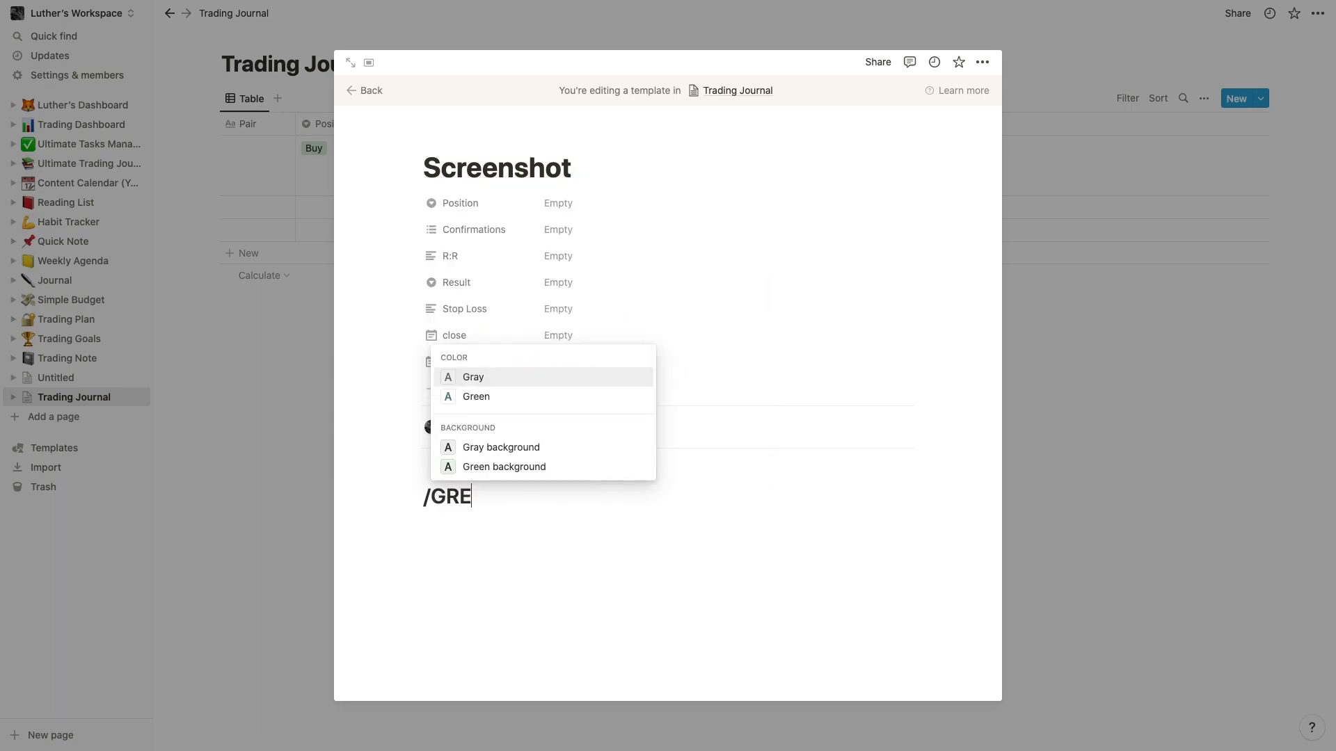
click(523, 467)
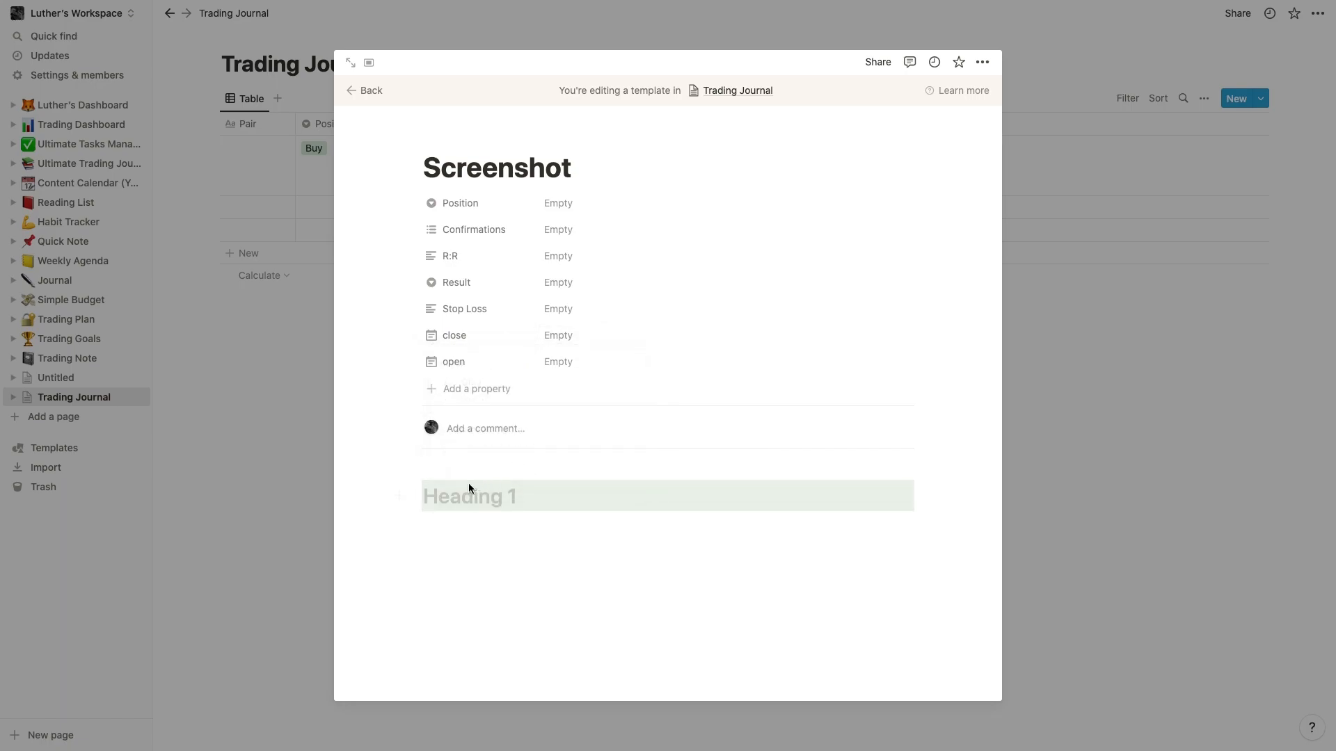
Enter "ScreenShot" as the green heading's text and add a toggle list block beneath it.
text(ScreenShot)
key(Return)
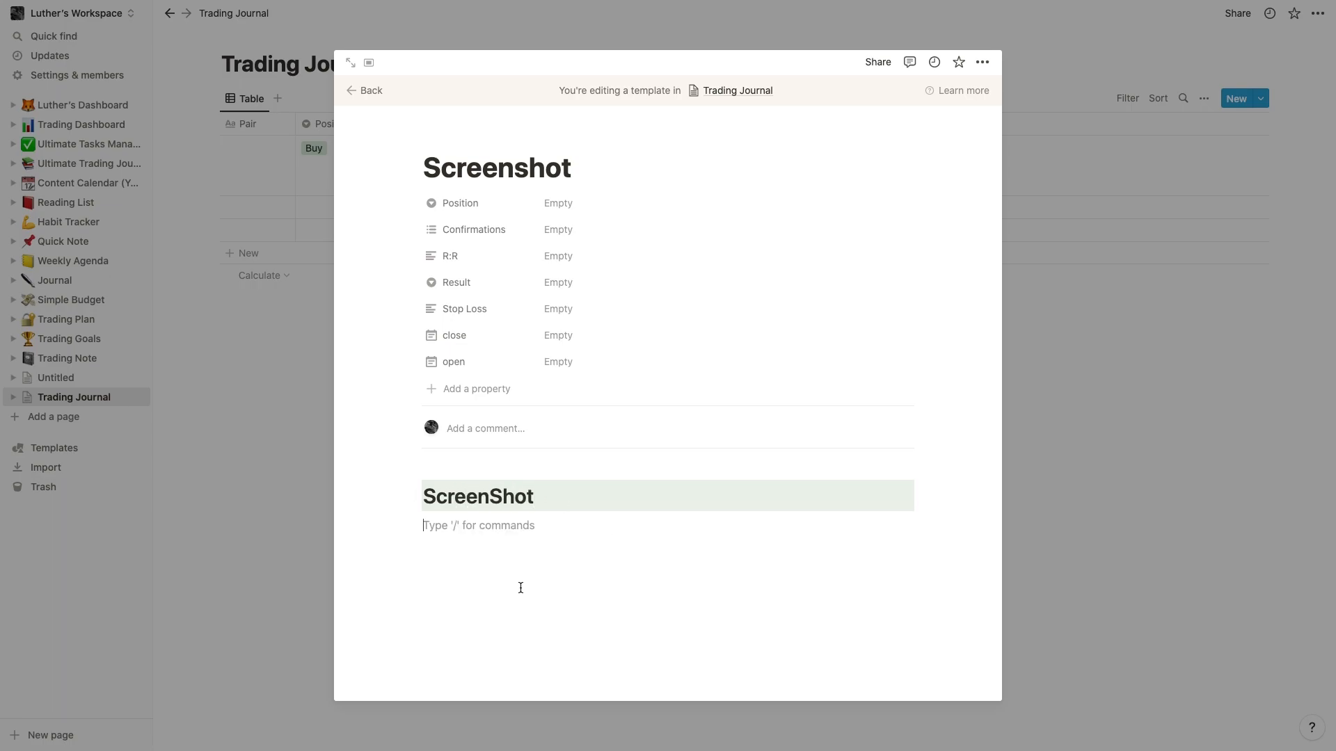
text(/)
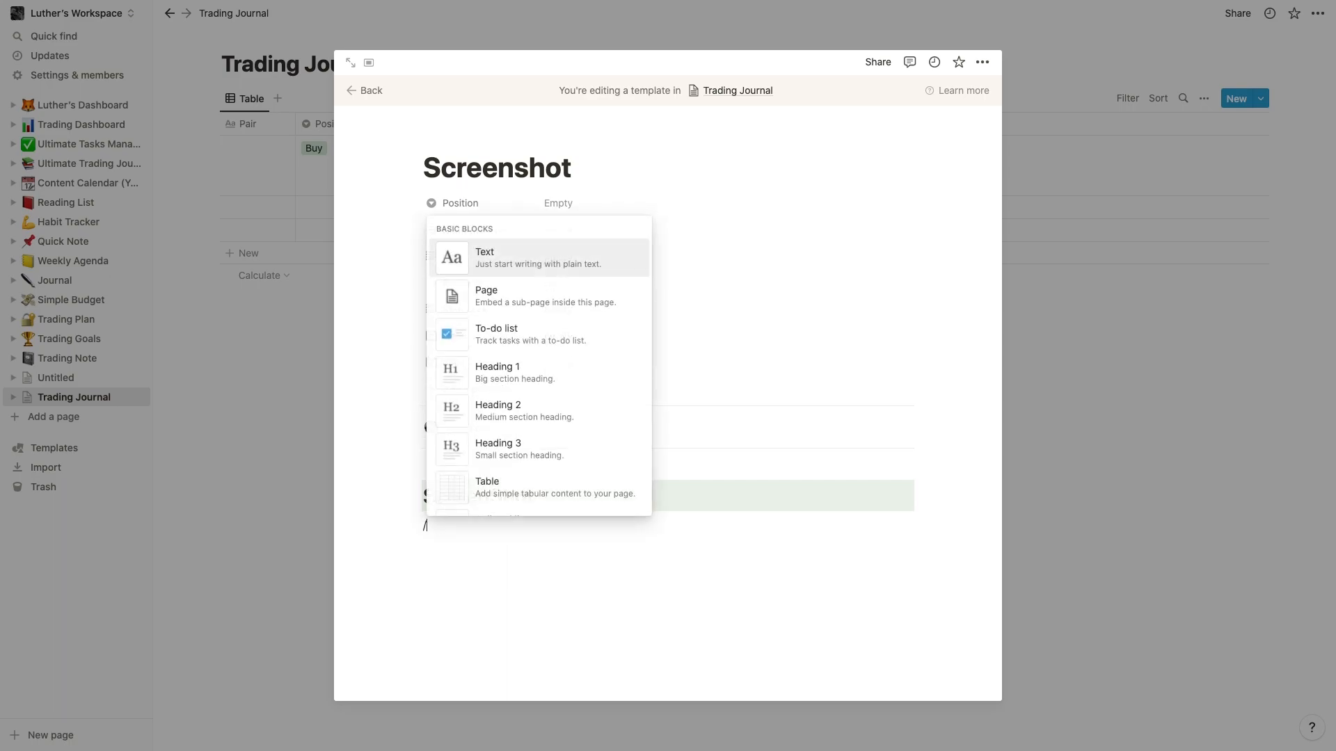
scroll(532, 502, down, 3)
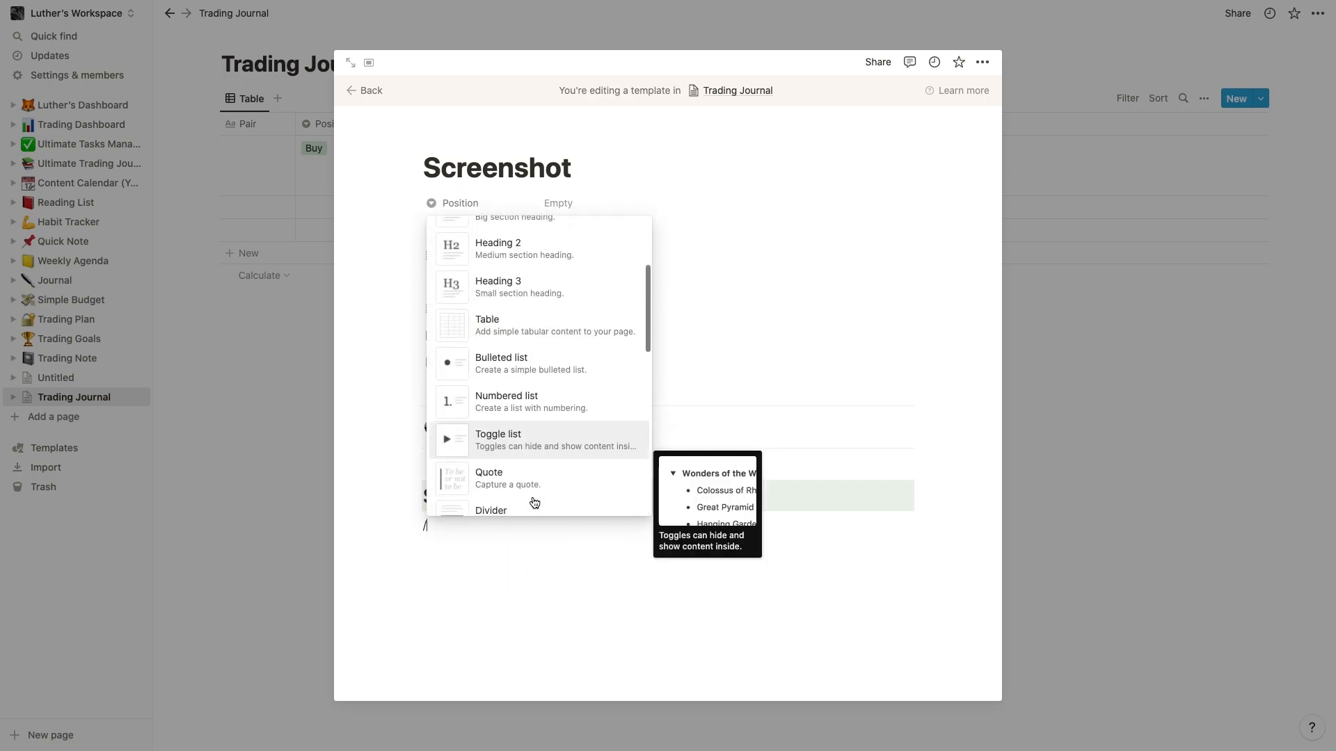
click(514, 439)
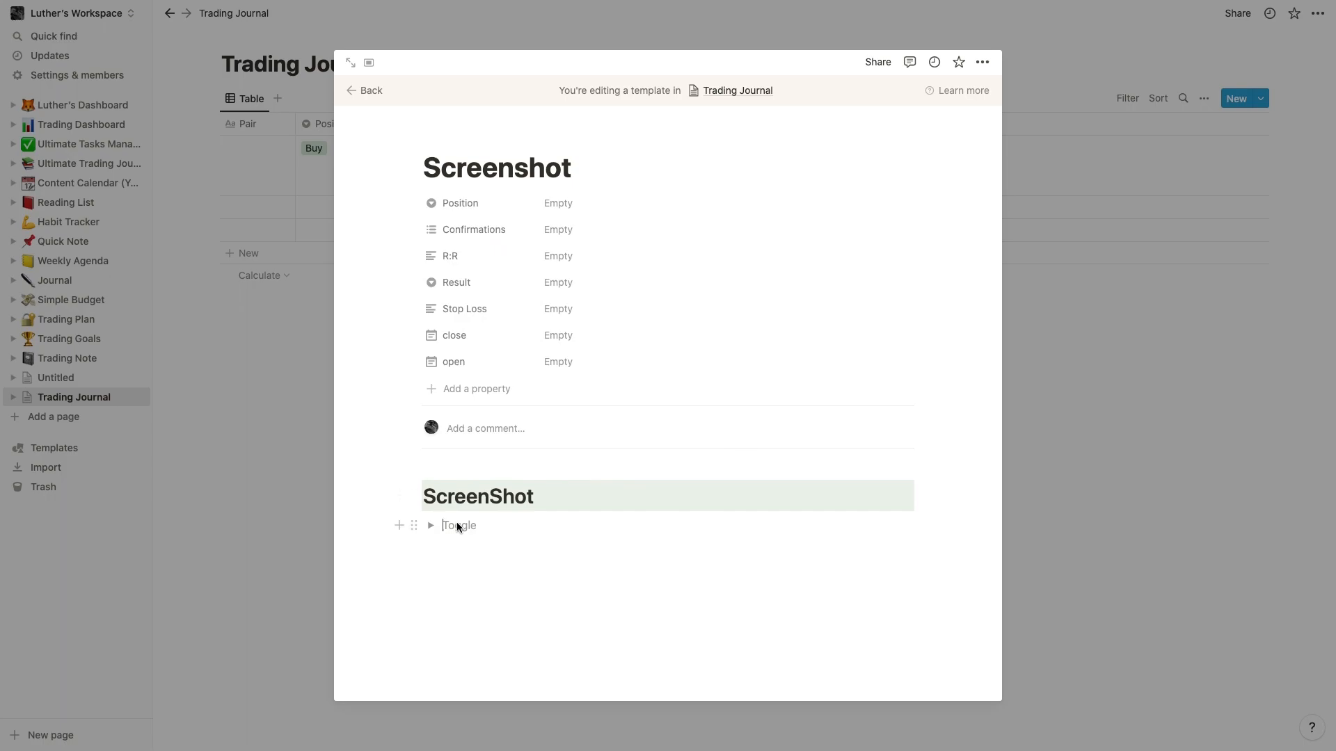
Fill in three toggles named "Forecasting", "Entry" and "Exit", and leave an empty line below them.
text(Forecasting)
key(Return)
text(Entry)
key(Return)
text(RE)
key(BackSpace)
key(BackSpace)
text(Ex)
key(Return)
key(Return)
key(Return)
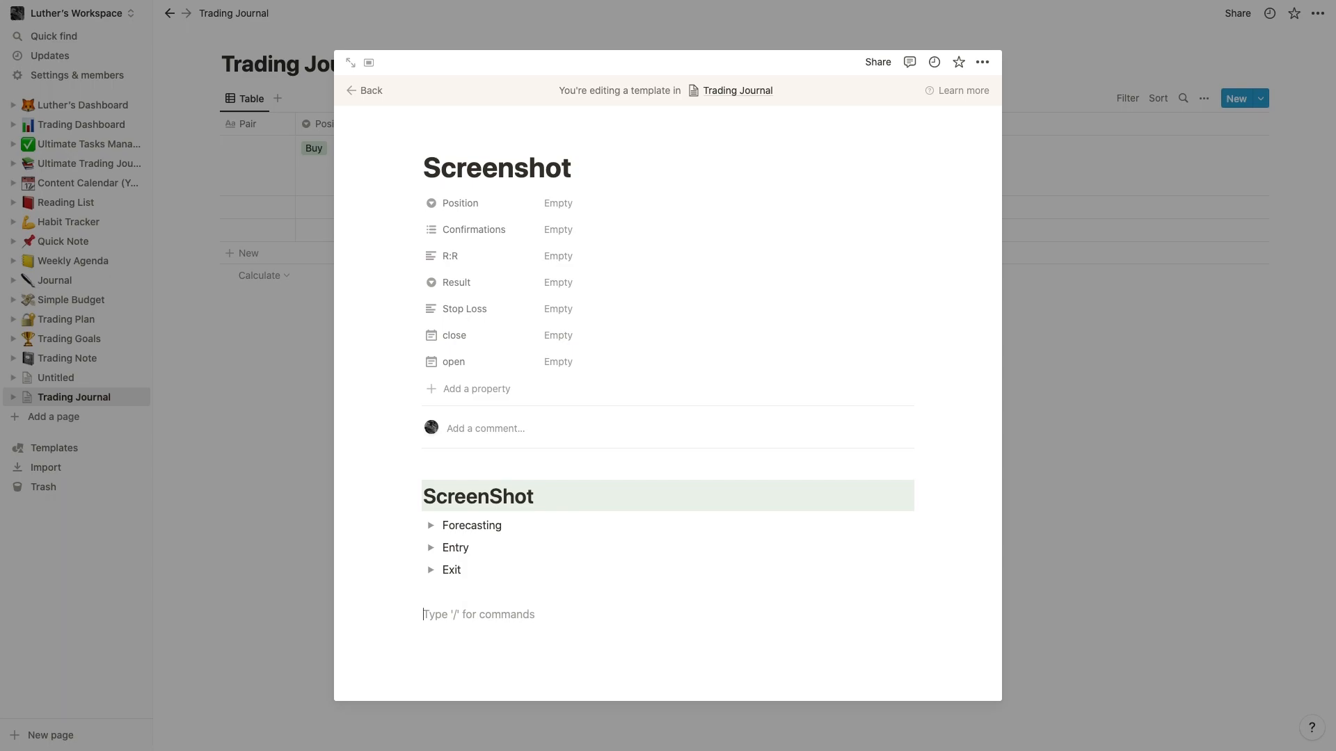
Insert a second Heading 1 block with a green background below the ScreenShot toggles.
text(/)
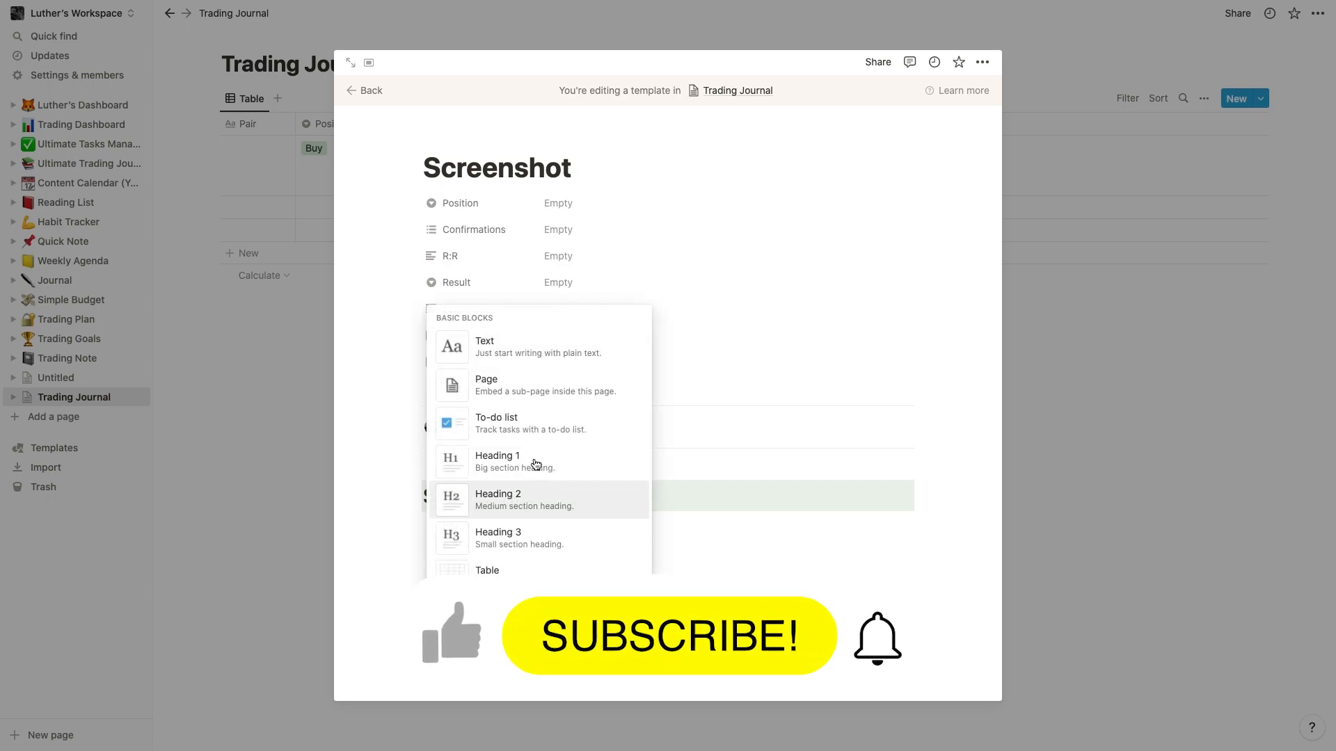
click(529, 512)
text(/)
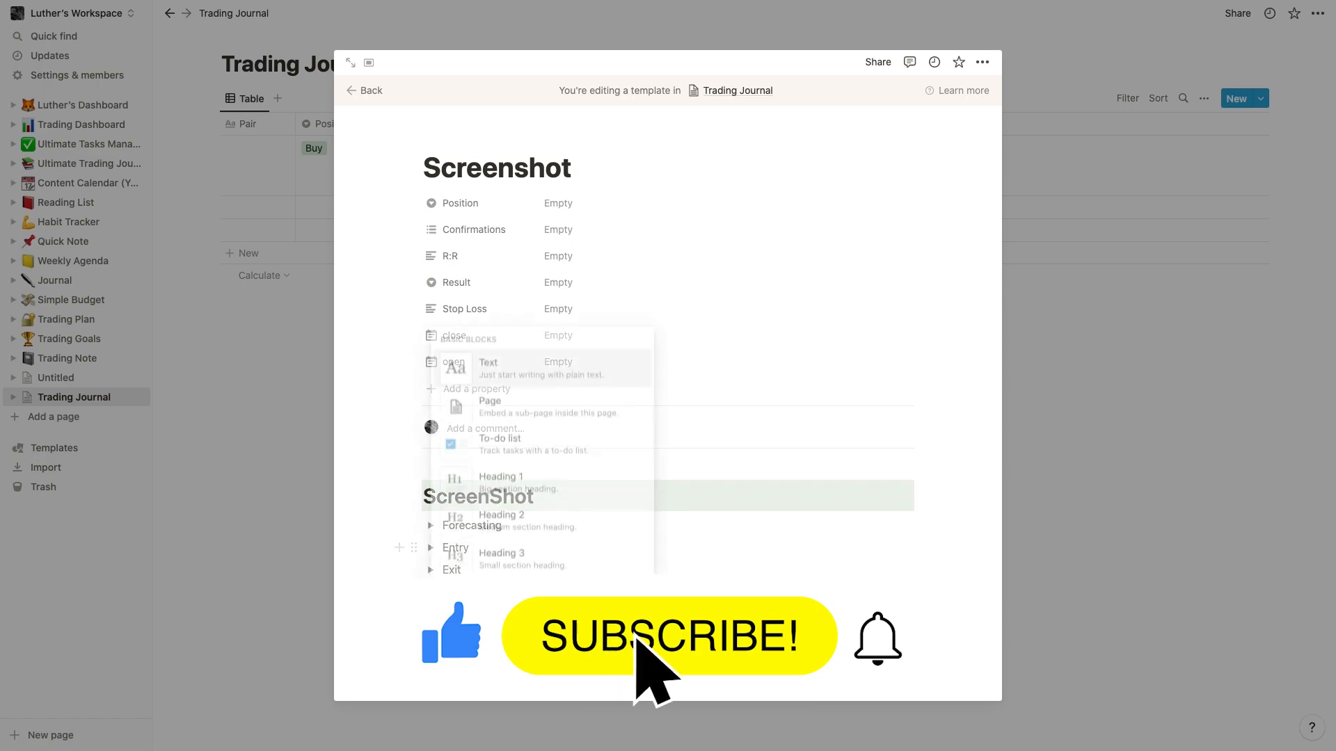
text(gre)
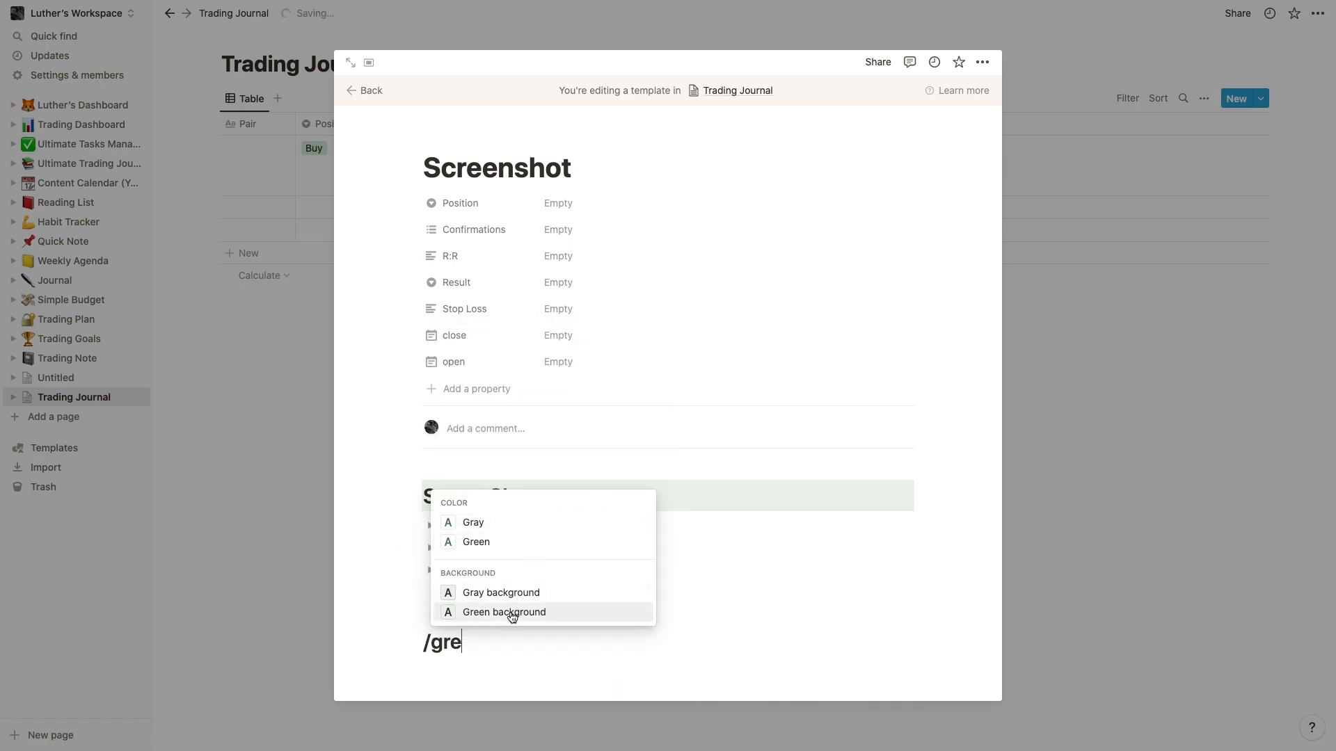
click(512, 613)
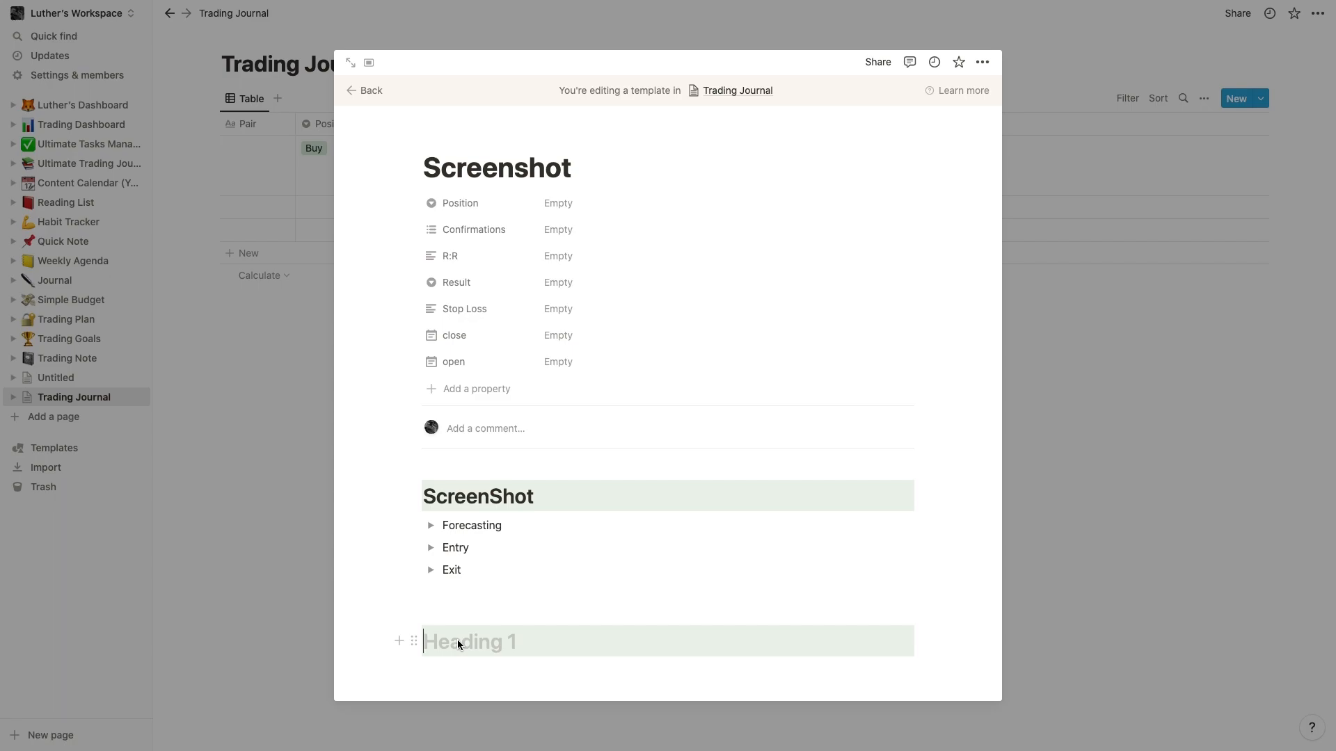
Enter "Advance Self Review (ASR)" as the second heading's text and start a new line below it.
text(ad)
key(BackSpace)
key(BackSpace)
text(Advance Self )
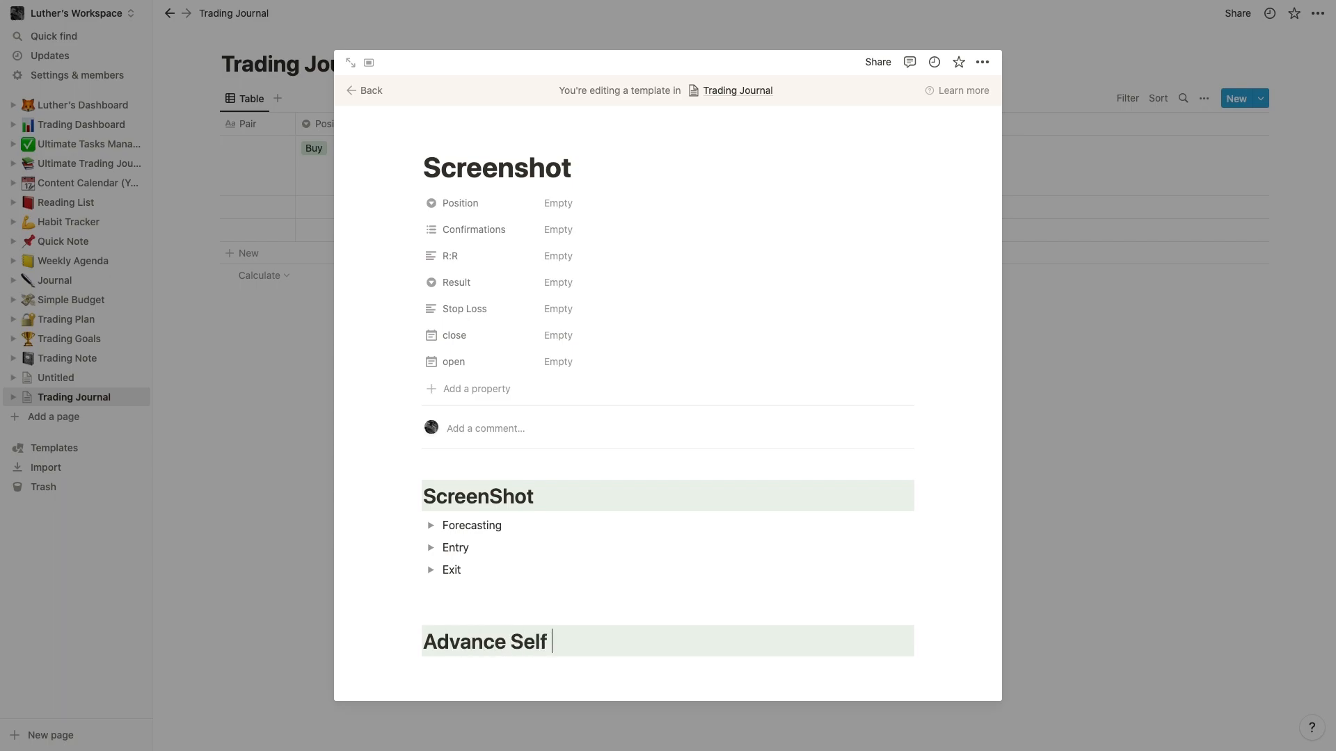
text(Review (ASR))
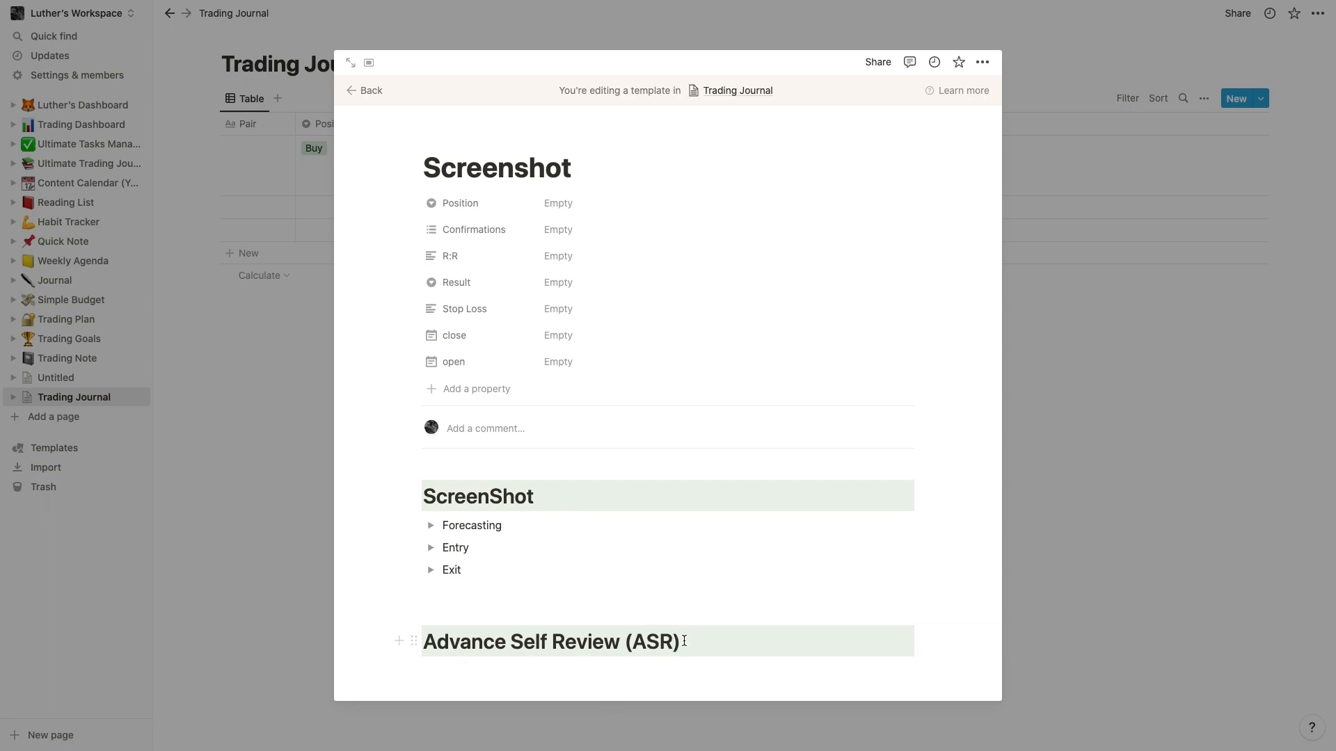
key(Return)
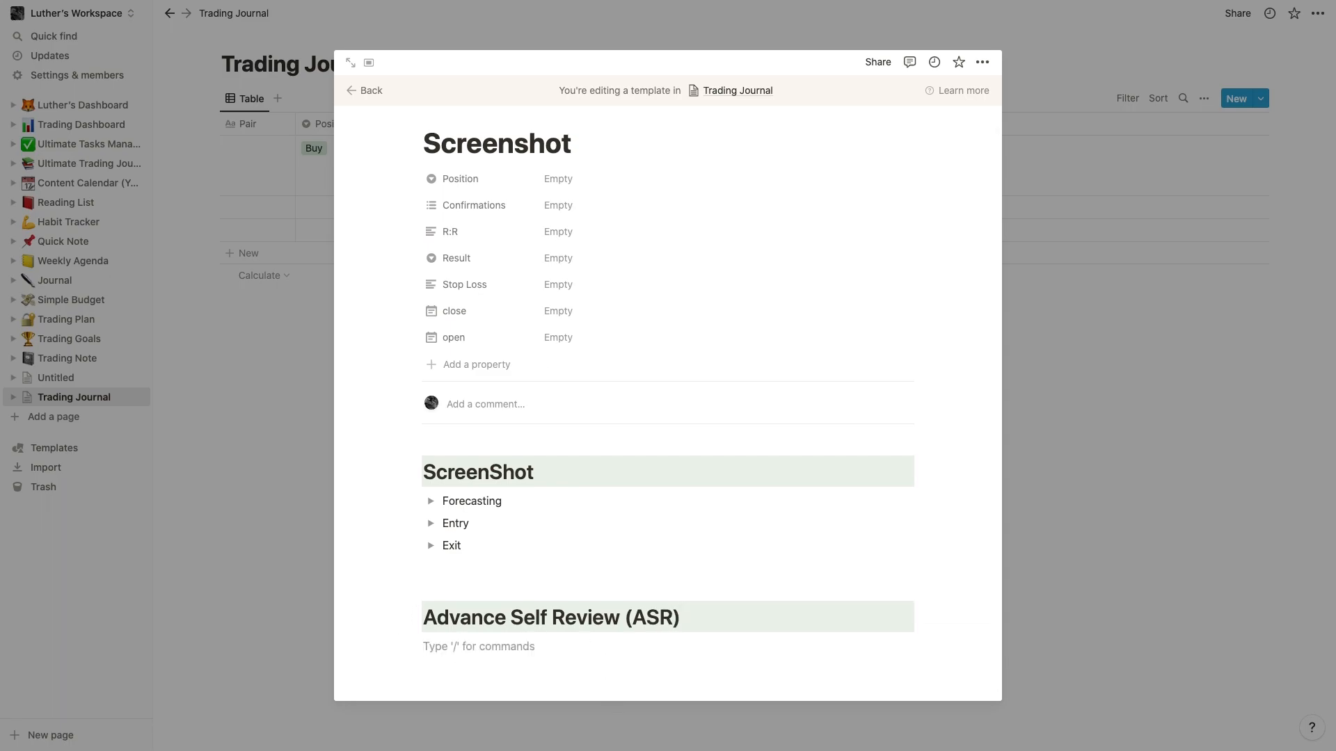
text(/)
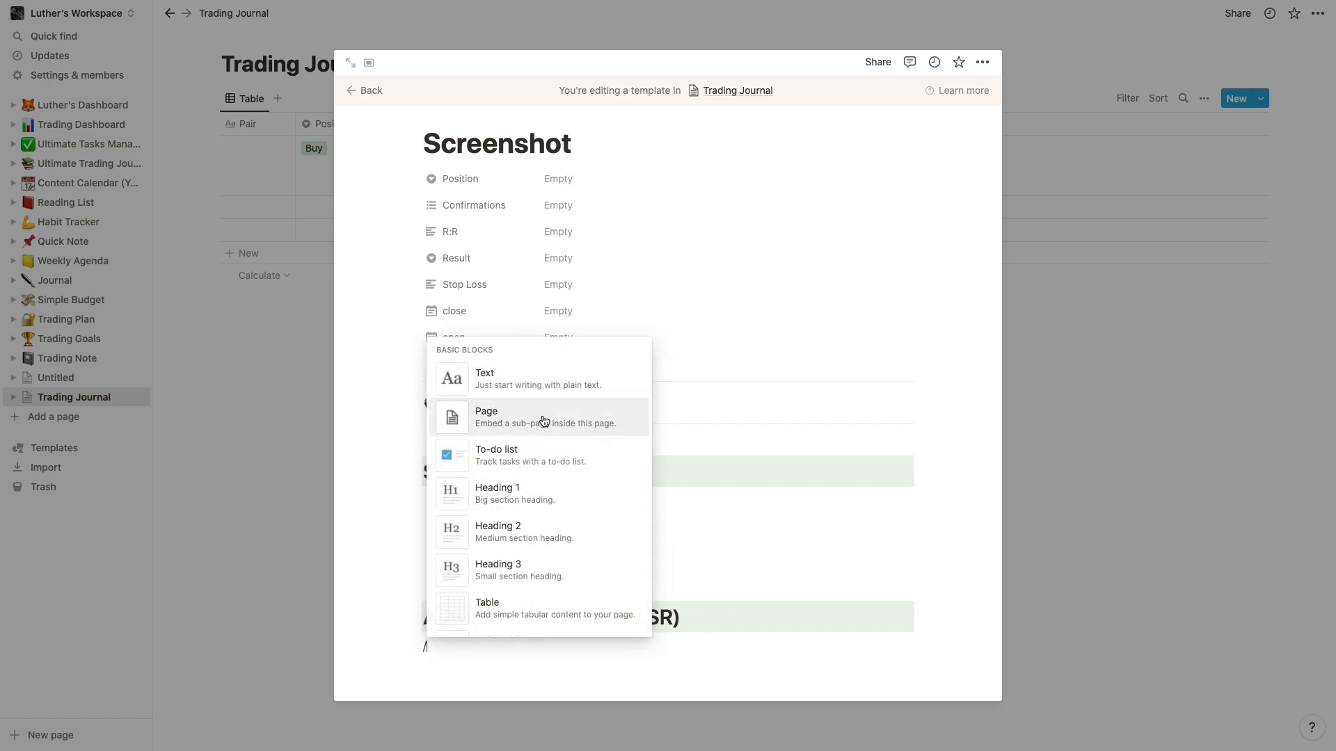
scroll(560, 545, down, 2)
click(503, 558)
key(ctrl+z)
key(BackSpace)
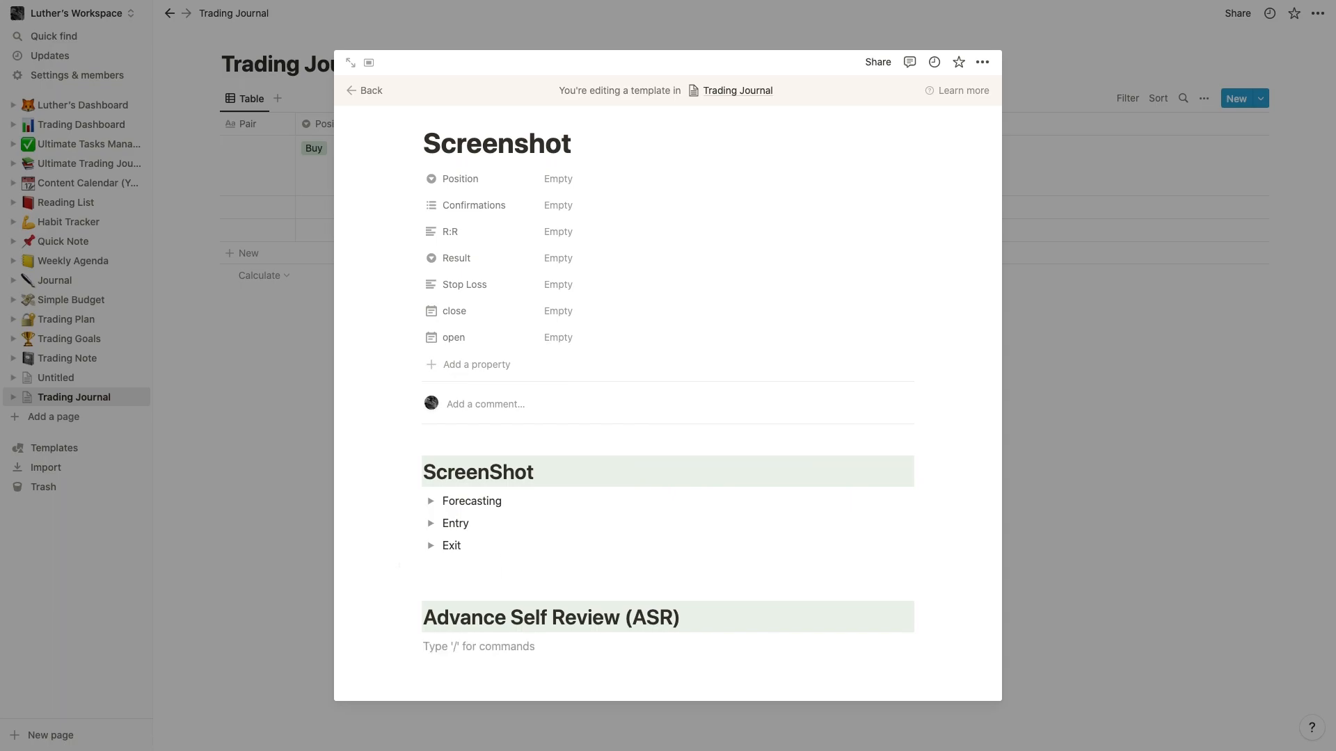
Add toggles under the ASR heading: "Was this trade taken according to your plan ?", "How well did you manage this trade", "What did you learn from this trade ?".
text(/)
scroll(531, 524, down, 2)
scroll(531, 523, down, 1)
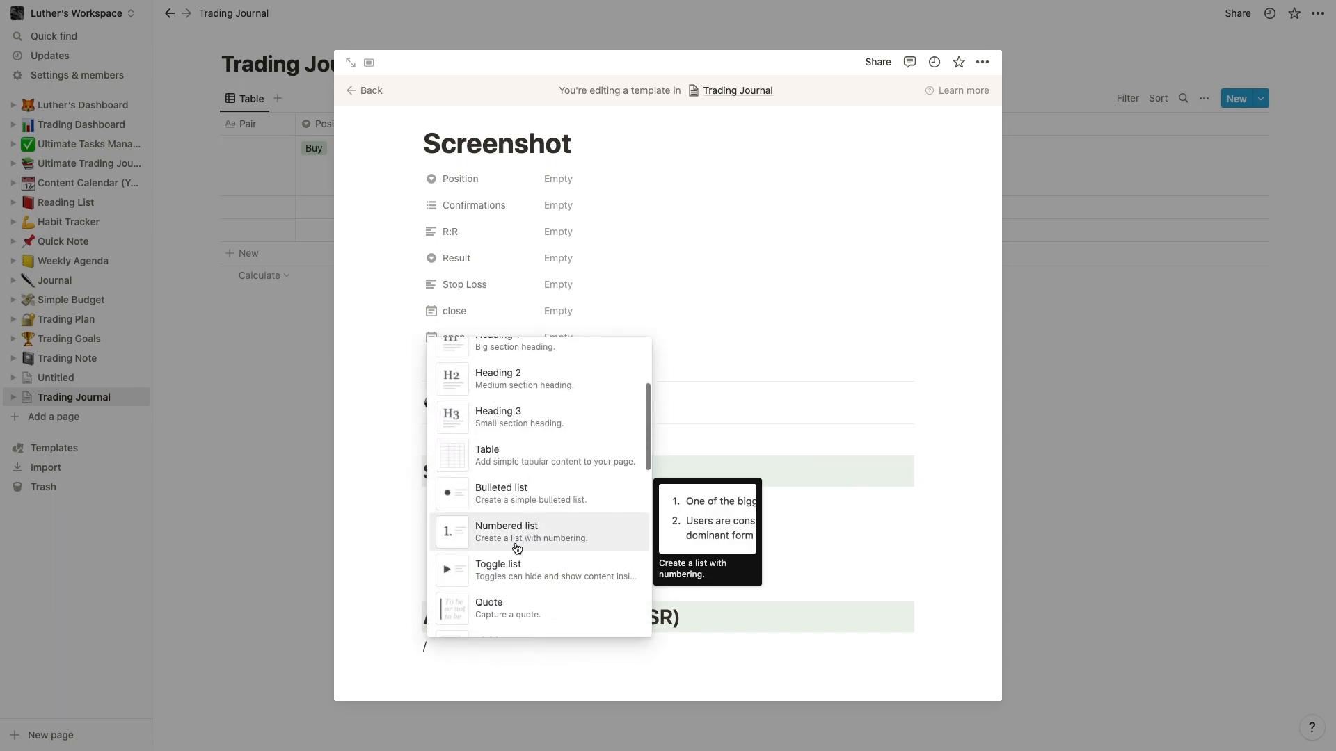
click(531, 571)
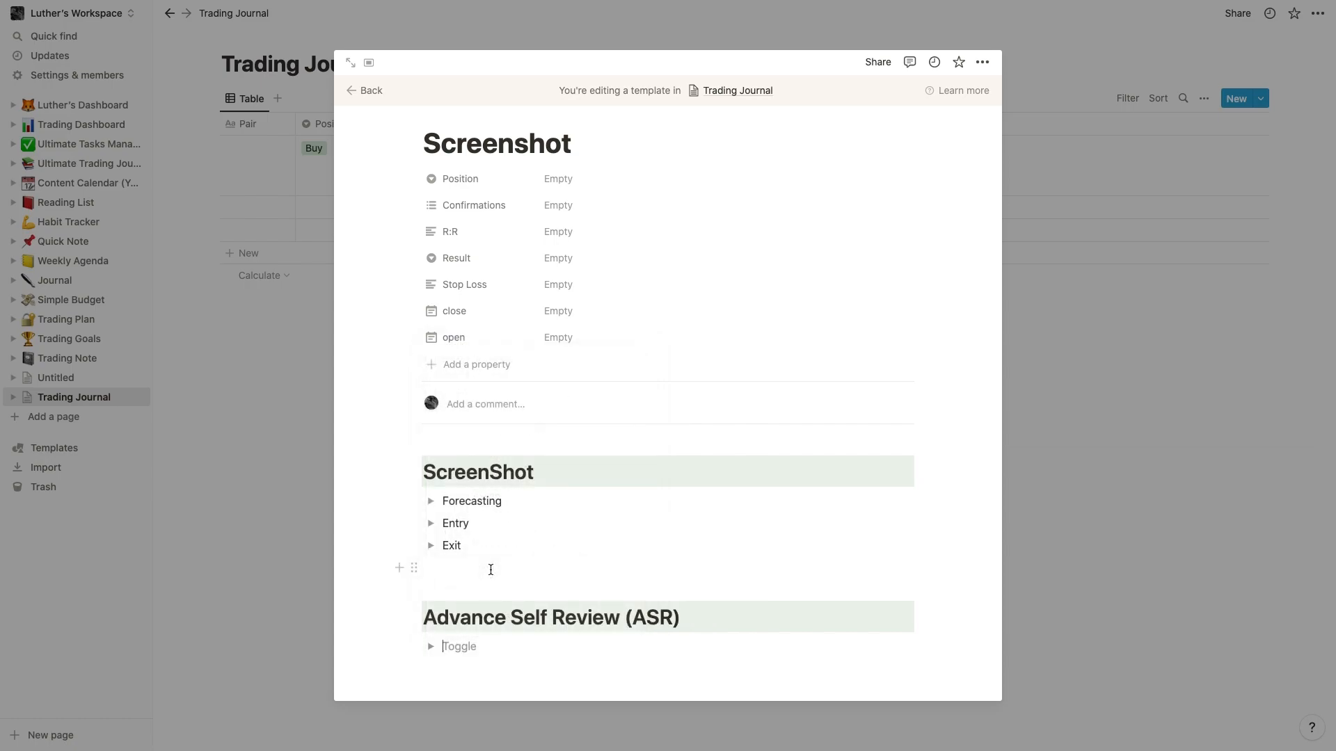
text(Was this trade taken according to your plan ? How well did you manage this trade What did you learn from this trade ?)
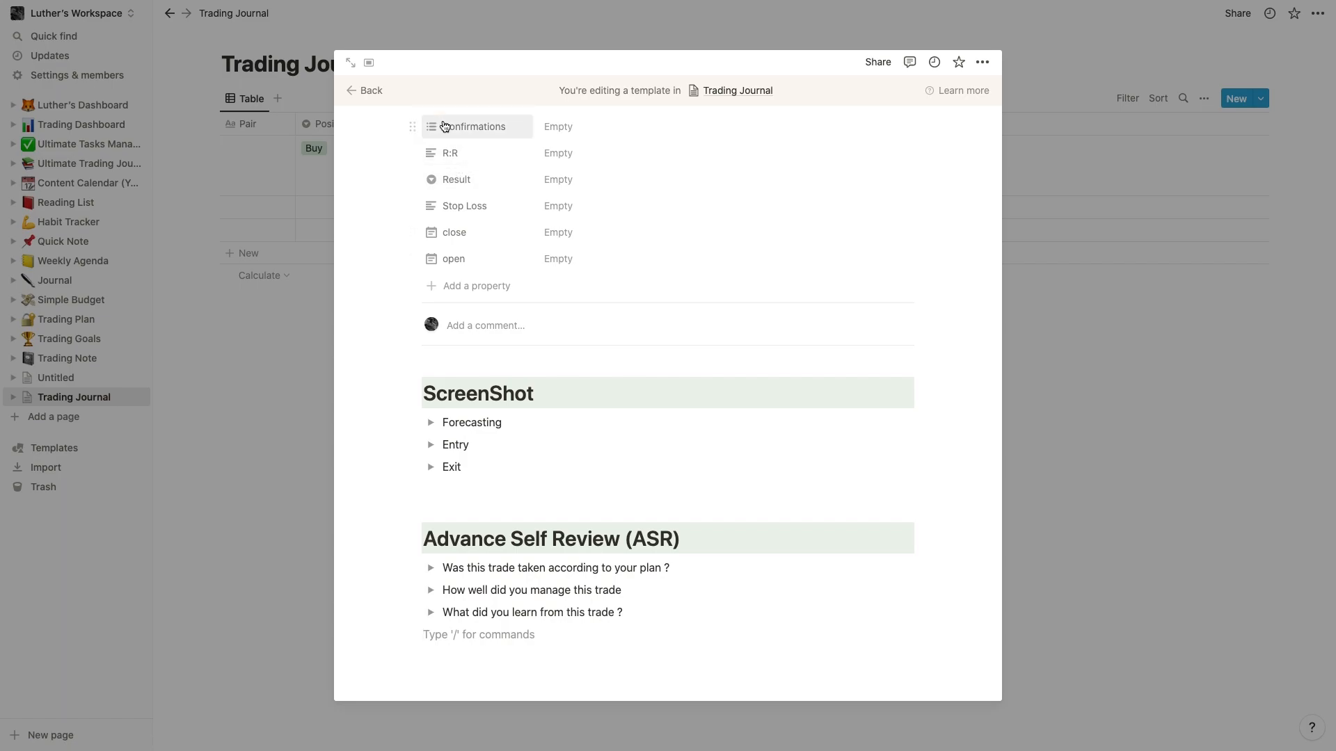
Apply the Screenshot template to the first row's page and try expanding and collapsing its Forecasting, Entry and Exit toggles.
click(359, 91)
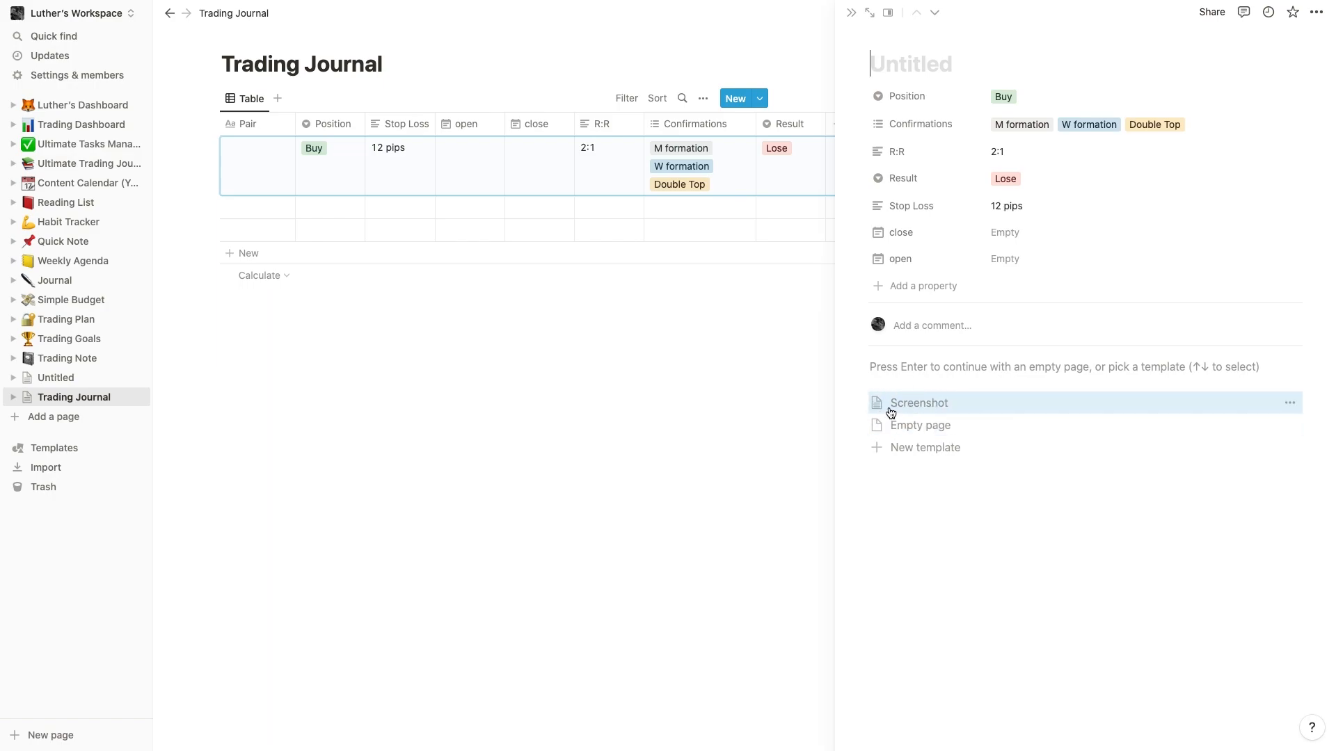
click(890, 404)
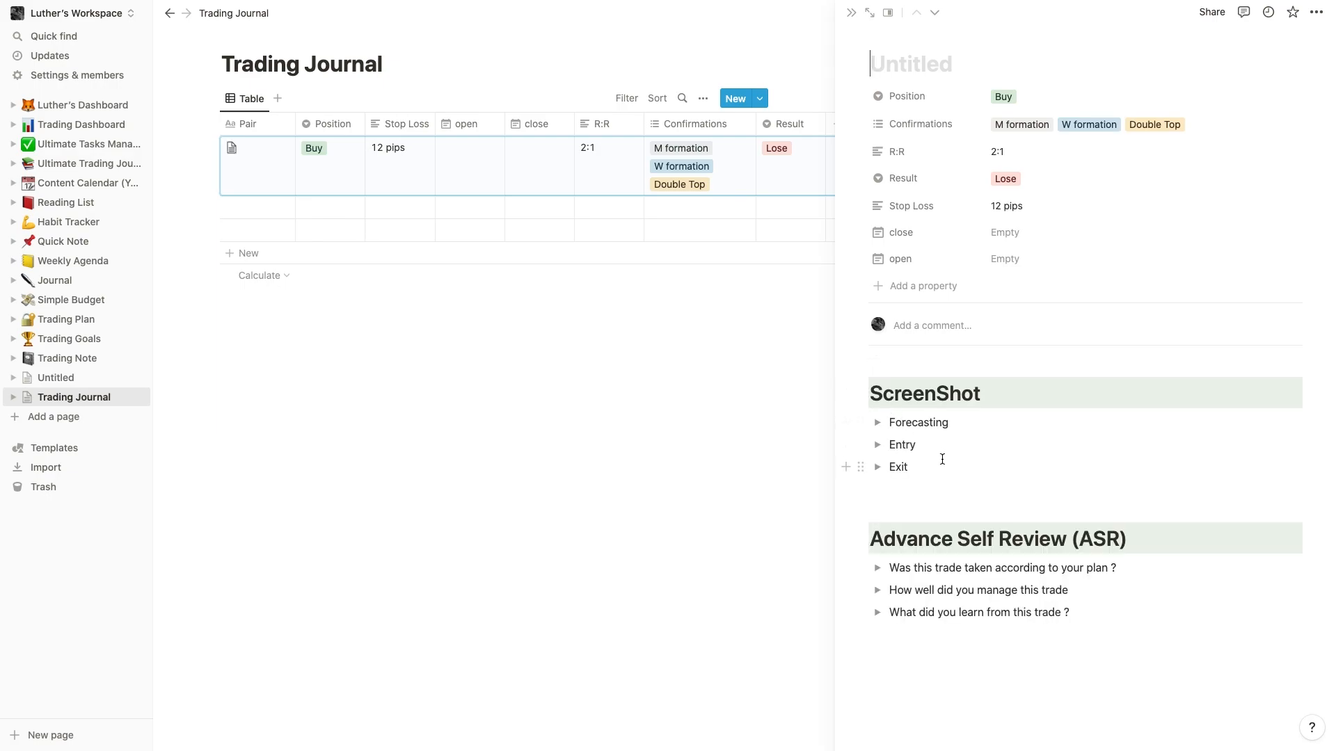
click(879, 423)
click(879, 423)
click(878, 445)
click(878, 445)
click(878, 468)
click(879, 470)
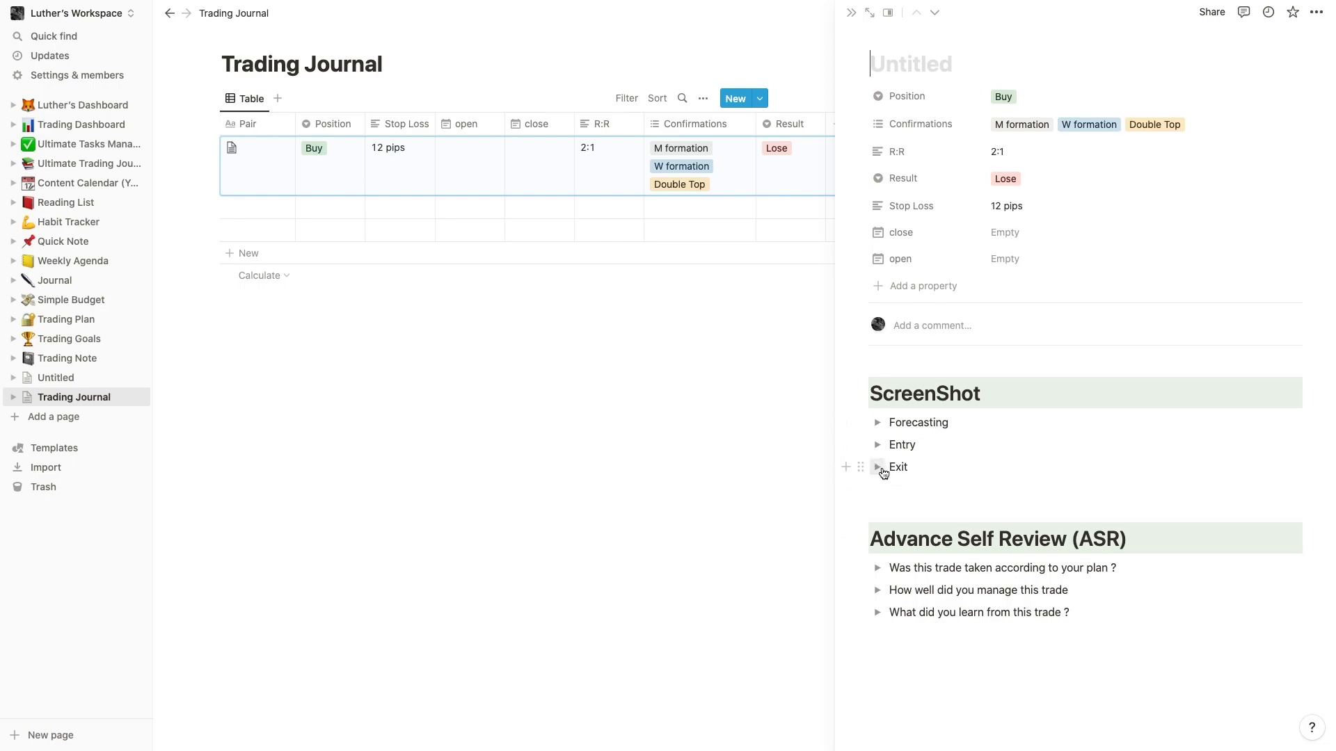